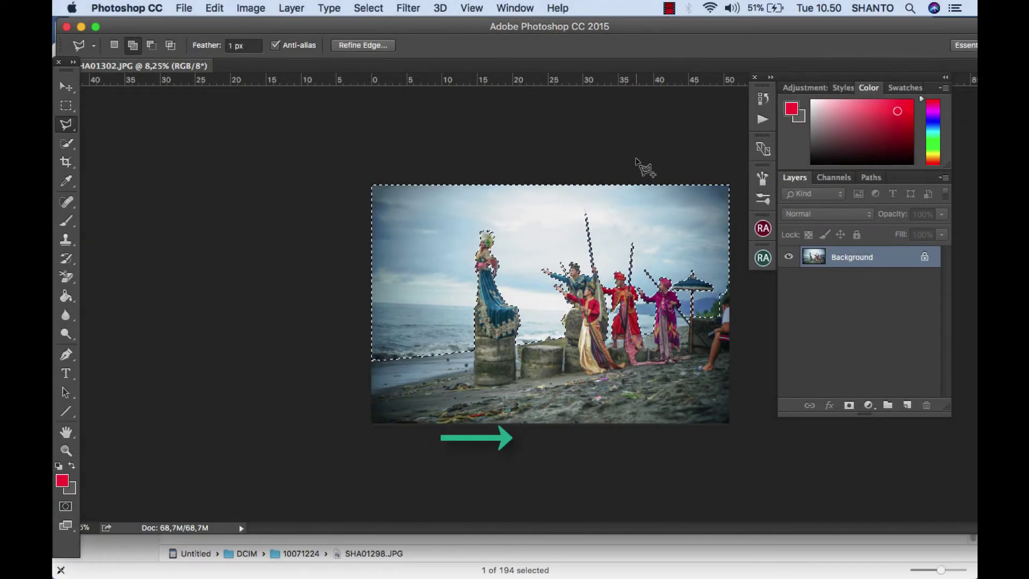
Step: Fit the photo in the window and invert the selection to cover the dancers and beach
{"action": "scroll", "coordinate": [643, 168], "scroll_direction": "down", "scroll_amount": 2}
{"action": "scroll", "coordinate": [643, 168], "scroll_direction": "up", "scroll_amount": 2}
{"action": "scroll", "coordinate": [643, 167], "scroll_direction": "up", "scroll_amount": 3}
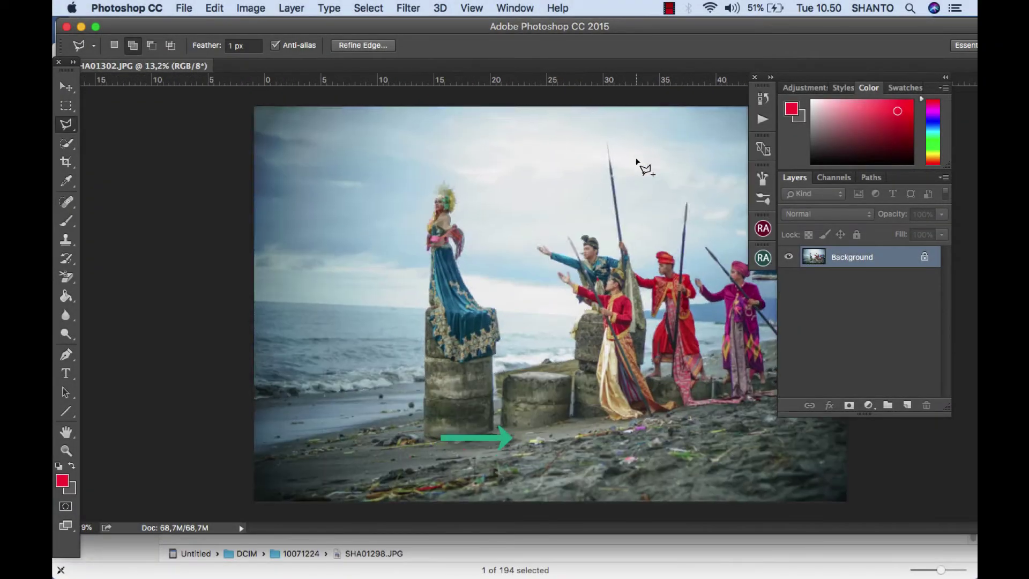
{"action": "scroll", "coordinate": [643, 168], "scroll_direction": "up", "scroll_amount": 2}
{"action": "scroll", "coordinate": [640, 167], "scroll_direction": "right", "scroll_amount": 3}
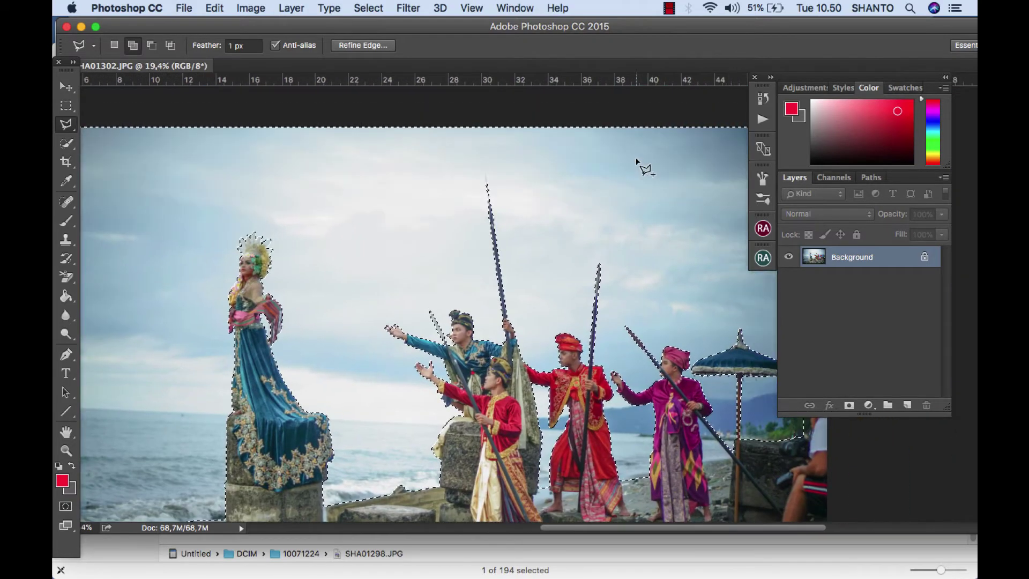
{"action": "scroll", "coordinate": [639, 166], "scroll_direction": "right", "scroll_amount": 5}
{"action": "scroll", "coordinate": [639, 166], "scroll_direction": "right", "scroll_amount": 3}
{"action": "scroll", "coordinate": [643, 168], "scroll_direction": "down", "scroll_amount": 1}
{"action": "scroll", "coordinate": [643, 167], "scroll_direction": "left", "scroll_amount": 3}
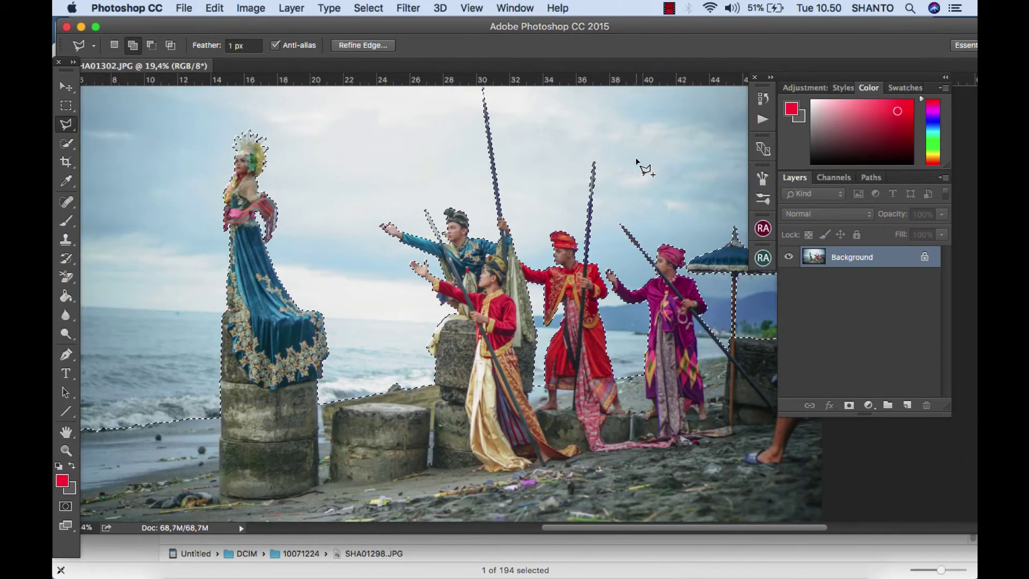
{"action": "scroll", "coordinate": [642, 167], "scroll_direction": "left", "scroll_amount": 10}
{"action": "scroll", "coordinate": [642, 167], "scroll_direction": "up", "scroll_amount": 10}
{"action": "key", "text": "super+0"}
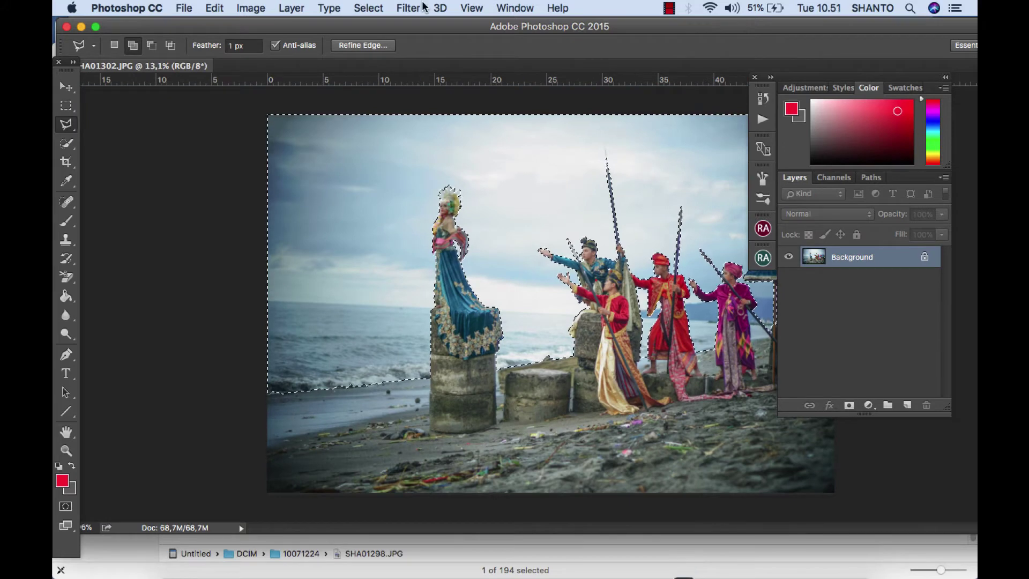
{"action": "left_click", "coordinate": [408, 8]}
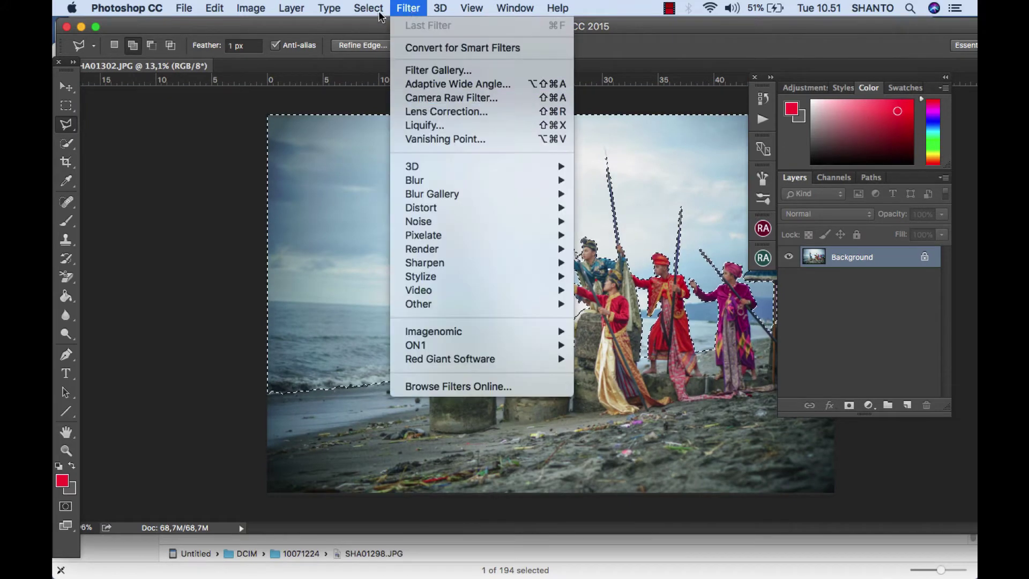
{"action": "left_click", "coordinate": [391, 68]}
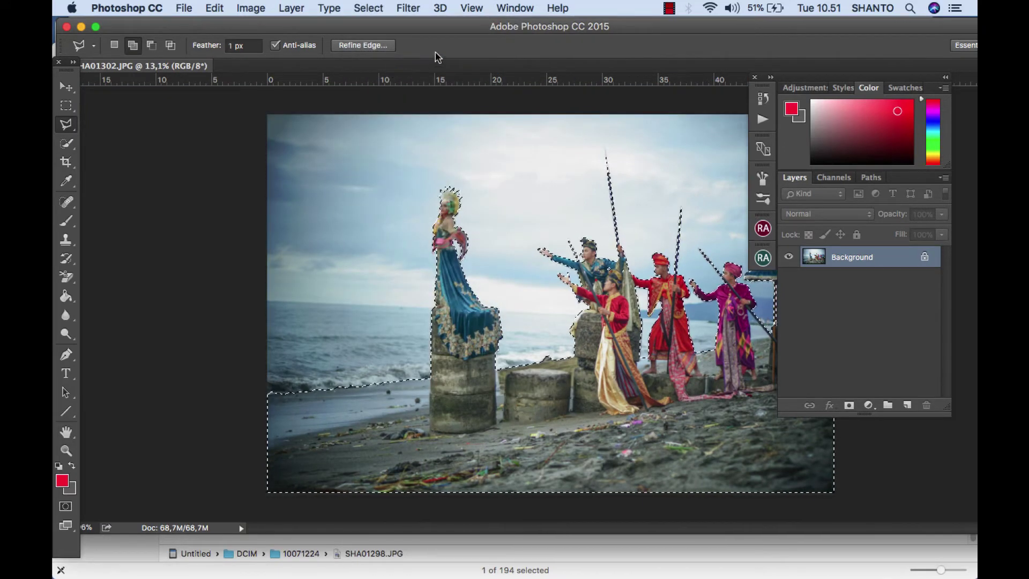
Step: Try Refine Edge with wider radius, inward shift and colour decontamination, then cancel it
{"action": "left_click", "coordinate": [357, 47]}
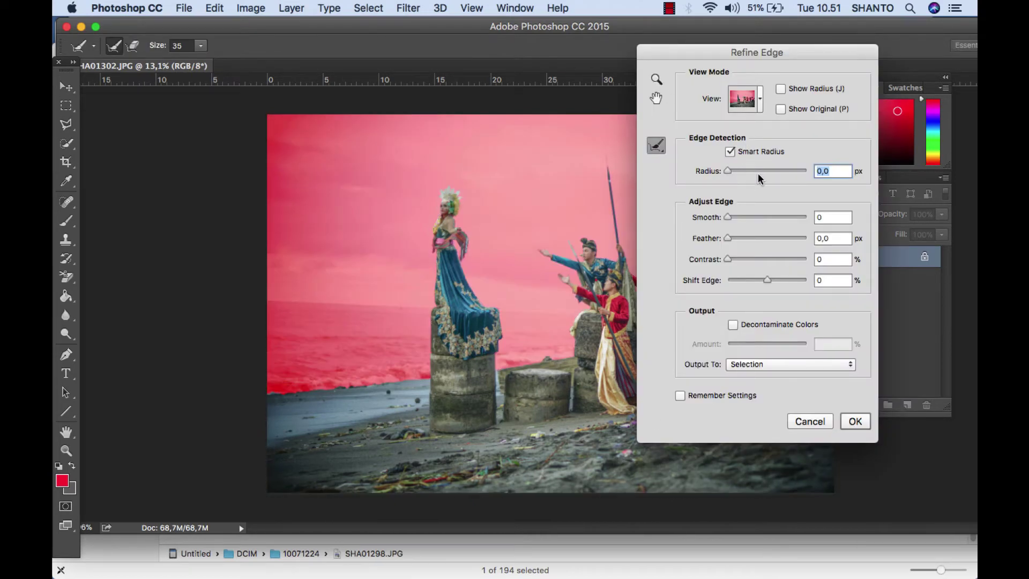
{"action": "left_click", "coordinate": [757, 171]}
{"action": "left_click", "coordinate": [759, 279]}
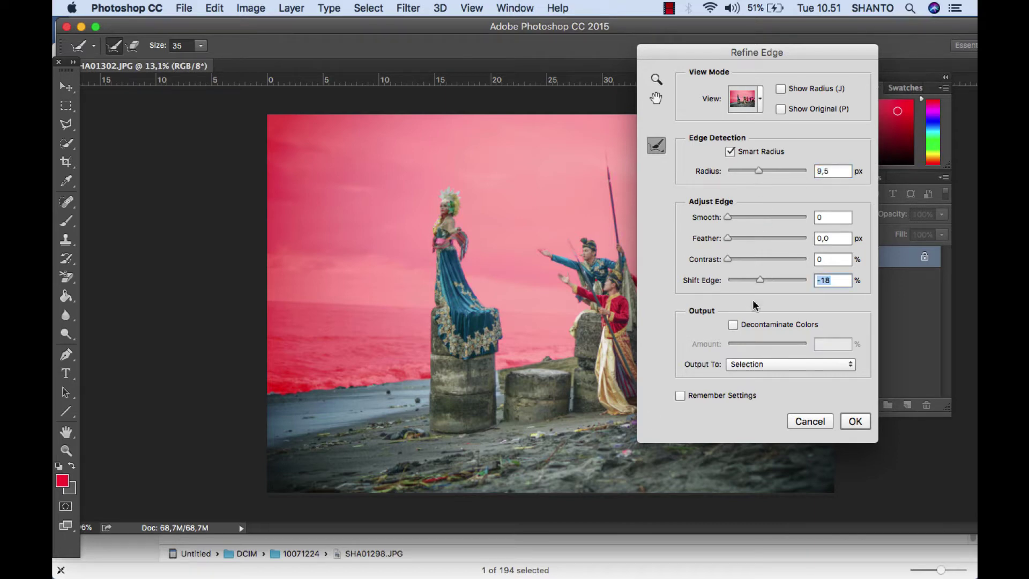
{"action": "left_click", "coordinate": [733, 325]}
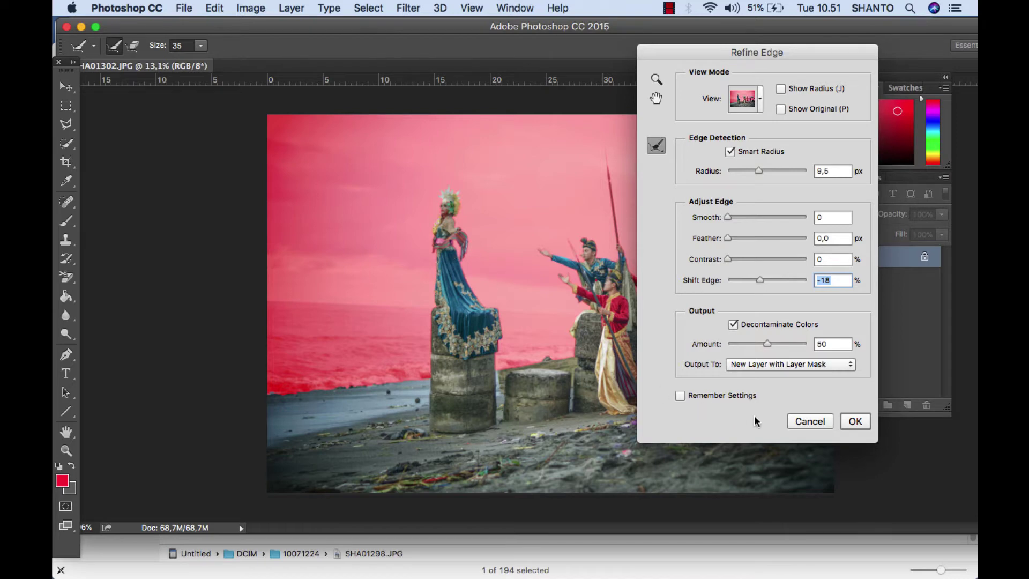
{"action": "left_click", "coordinate": [804, 422]}
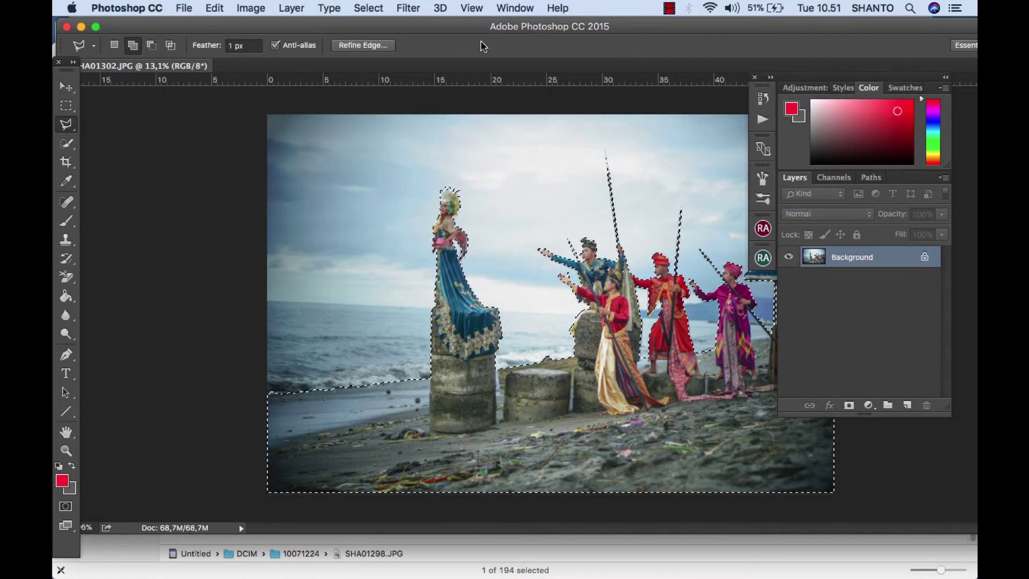
Step: Refine the edge with Shift Edge -13, Decontaminate Colors 42% and tuned radius, output as a masked layer
{"action": "left_click", "coordinate": [383, 46]}
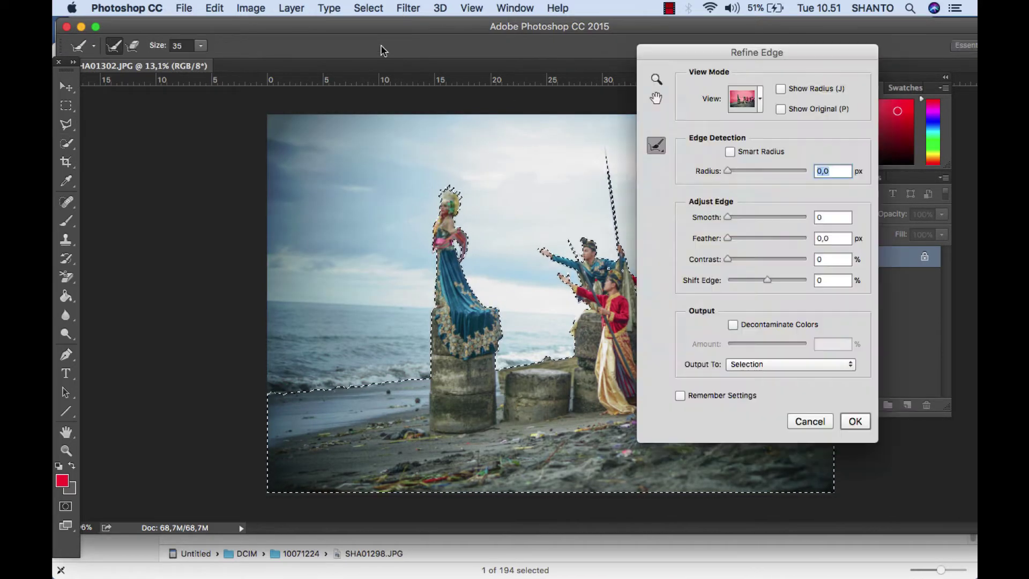
{"action": "left_click", "coordinate": [761, 280]}
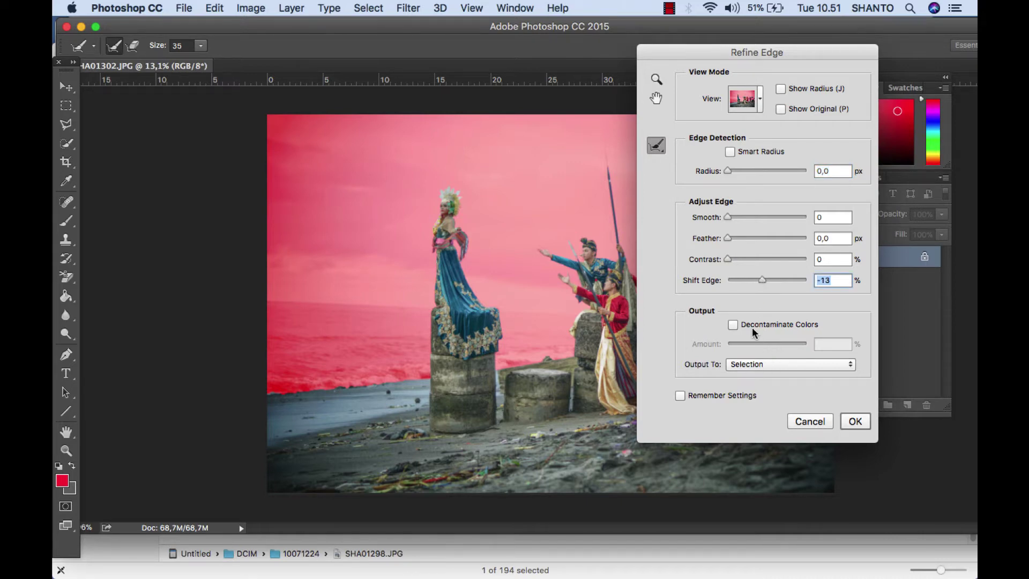
{"action": "left_click", "coordinate": [751, 328]}
{"action": "left_click", "coordinate": [760, 341]}
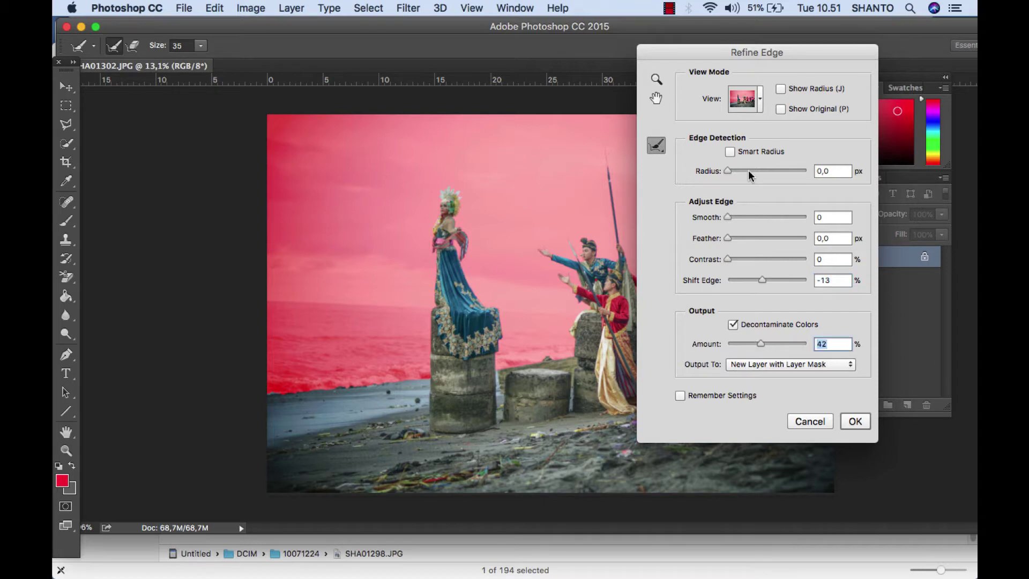
{"action": "left_click", "coordinate": [756, 171]}
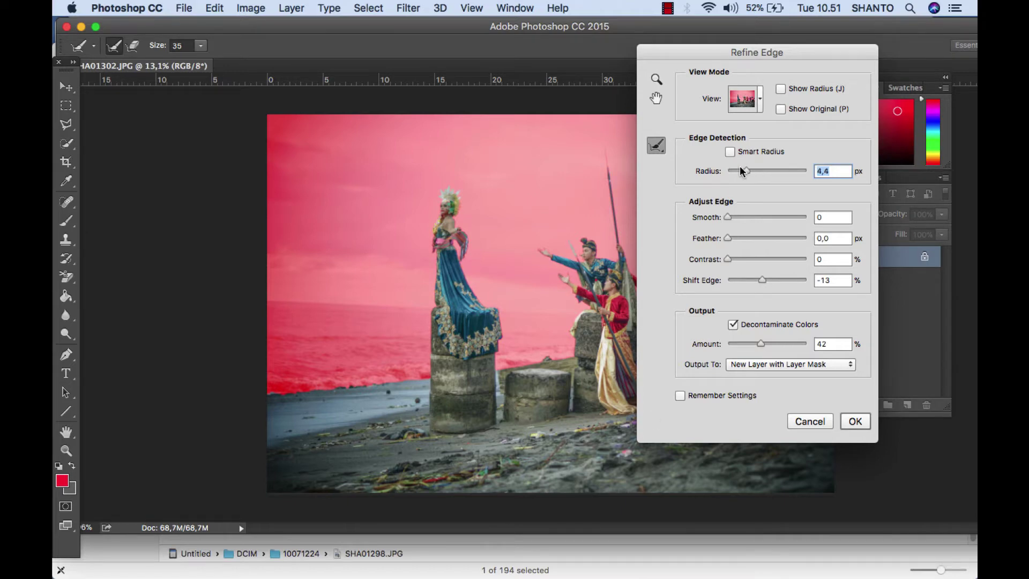
{"action": "left_click", "coordinate": [740, 169]}
{"action": "left_click", "coordinate": [852, 423]}
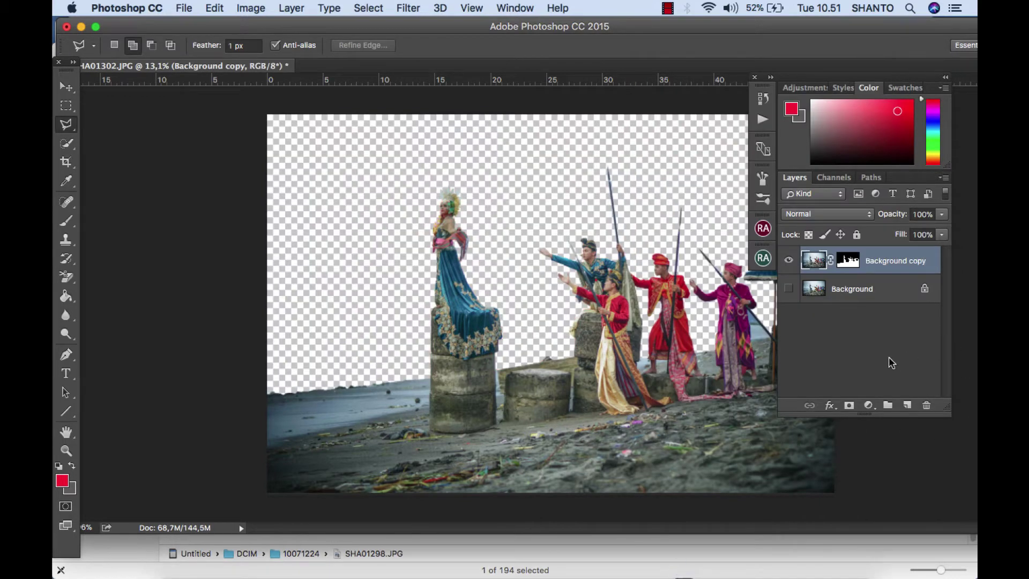
Step: Save the layered cutout as Photoshop file SHA01302.psd on MAC HD 2
{"action": "left_click", "coordinate": [184, 8]}
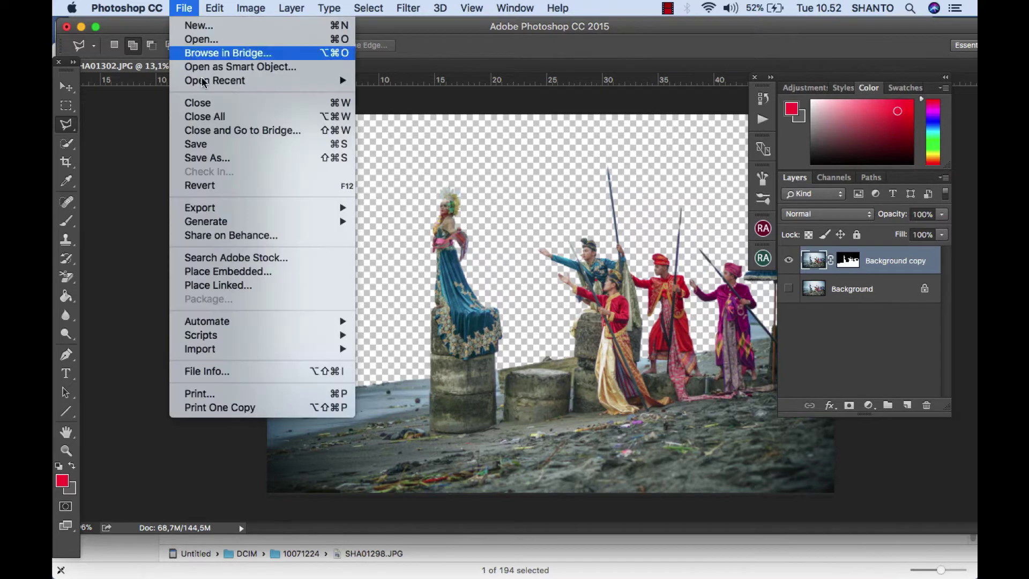
{"action": "left_click", "coordinate": [235, 159]}
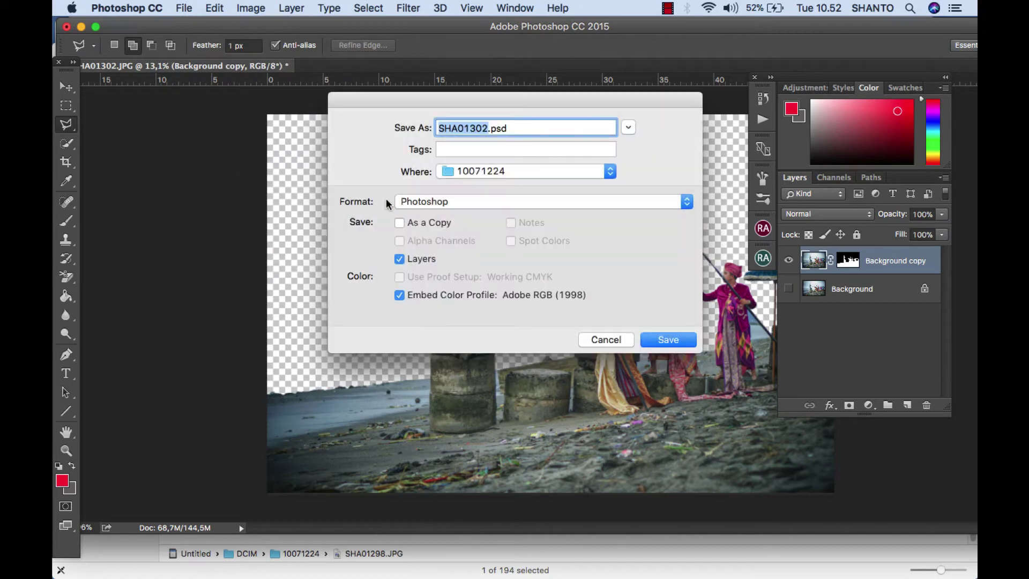
{"action": "left_click", "coordinate": [580, 172]}
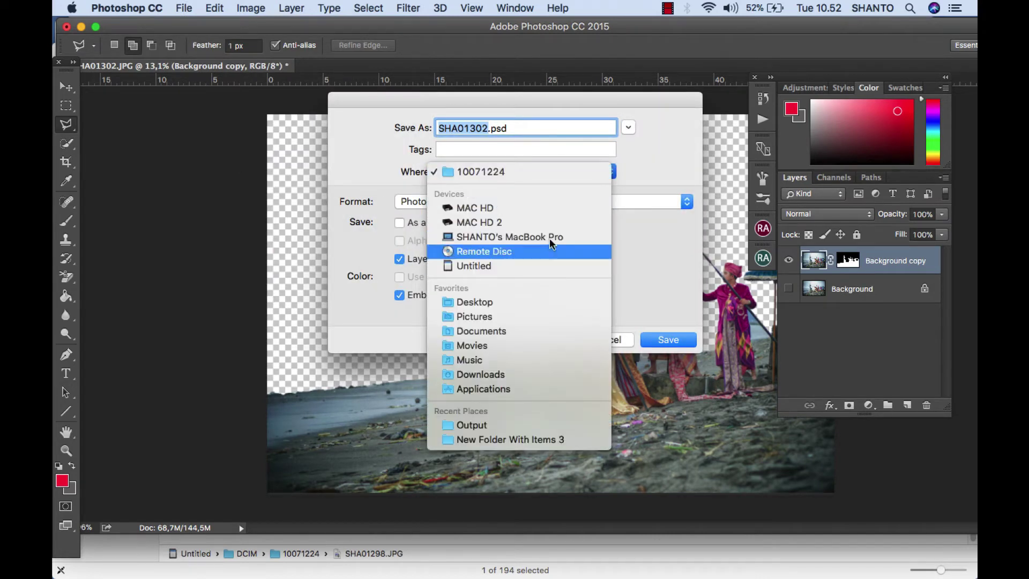
{"action": "left_click", "coordinate": [554, 221]}
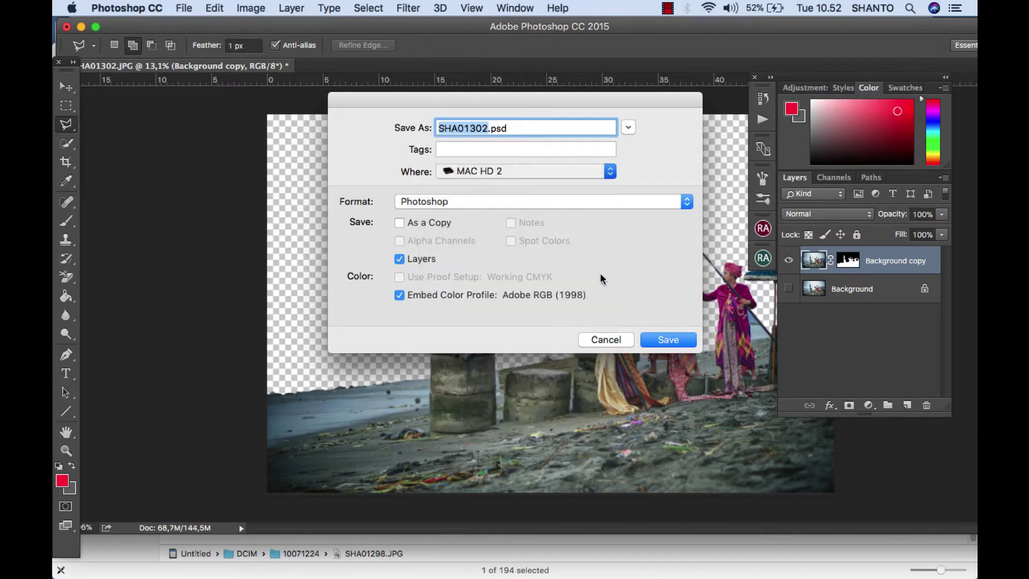
{"action": "left_click", "coordinate": [658, 342]}
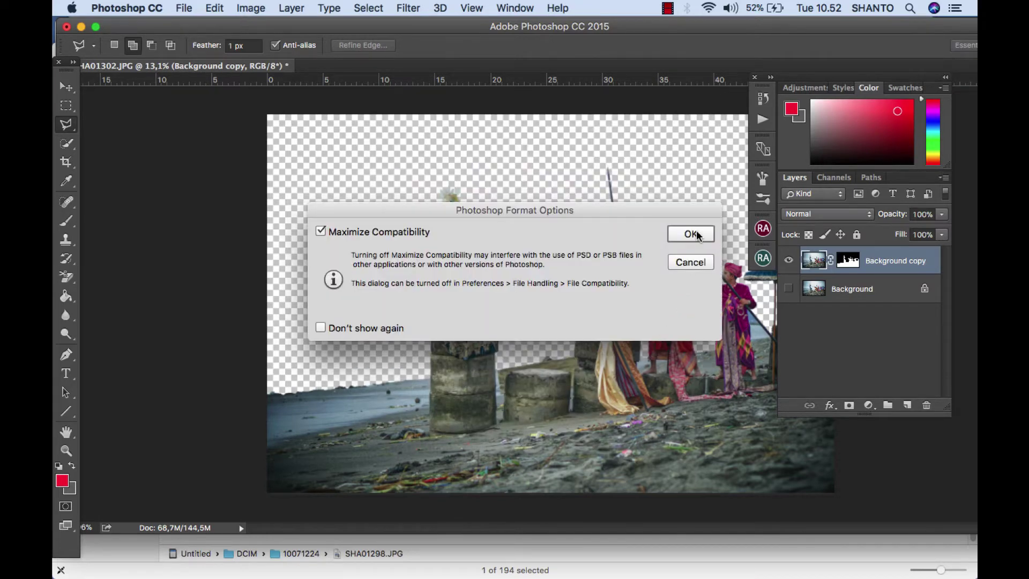
{"action": "left_click", "coordinate": [695, 229]}
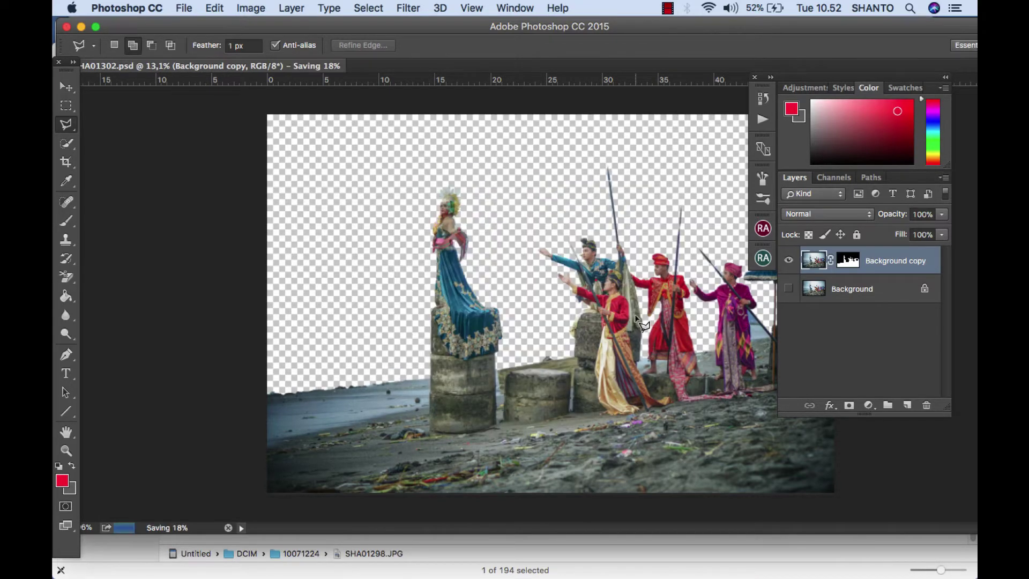
{"action": "scroll", "coordinate": [626, 289], "scroll_direction": "up", "scroll_amount": 2}
{"action": "scroll", "coordinate": [626, 289], "scroll_direction": "up", "scroll_amount": 2}
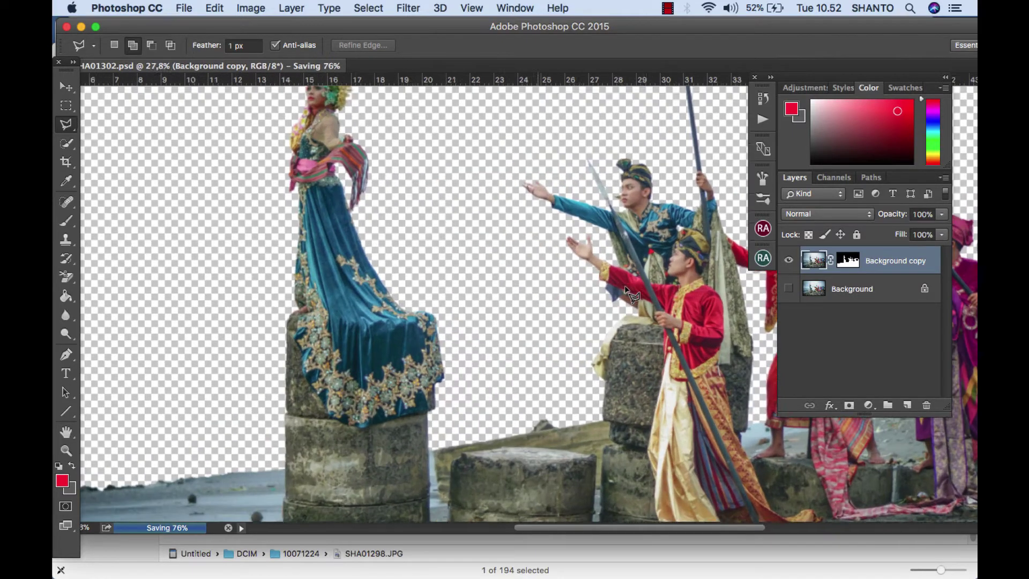
{"action": "scroll", "coordinate": [627, 288], "scroll_direction": "up", "scroll_amount": 2}
{"action": "scroll", "coordinate": [627, 288], "scroll_direction": "down", "scroll_amount": 1}
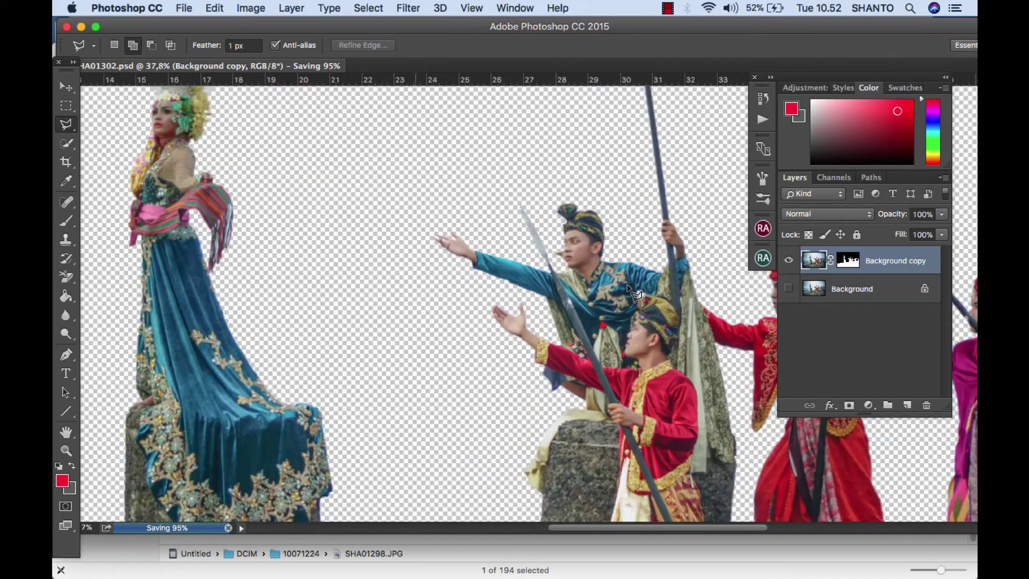
{"action": "scroll", "coordinate": [627, 288], "scroll_direction": "down", "scroll_amount": 2}
{"action": "scroll", "coordinate": [627, 288], "scroll_direction": "down", "scroll_amount": 2}
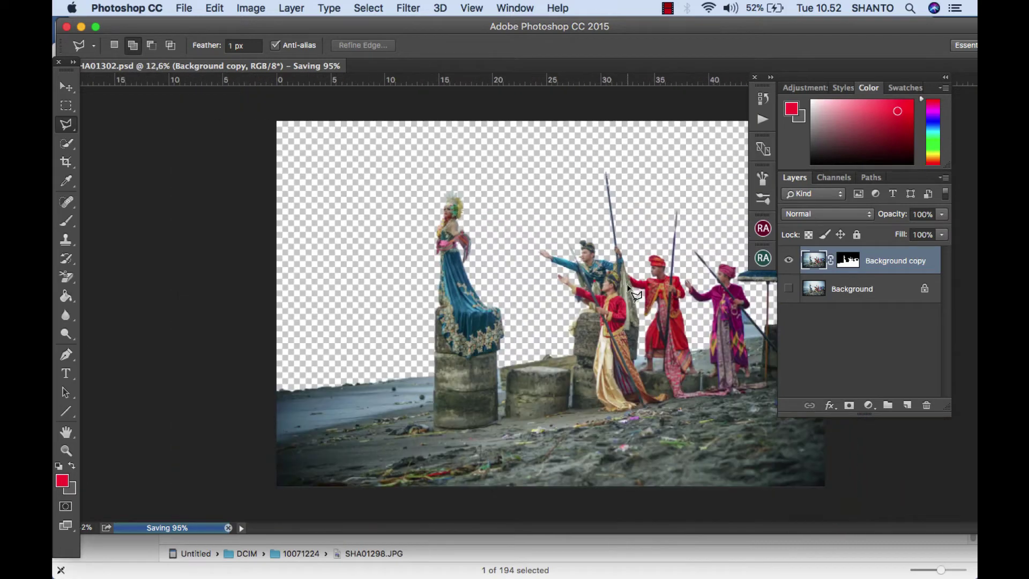
{"action": "scroll", "coordinate": [627, 288], "scroll_direction": "down", "scroll_amount": 1}
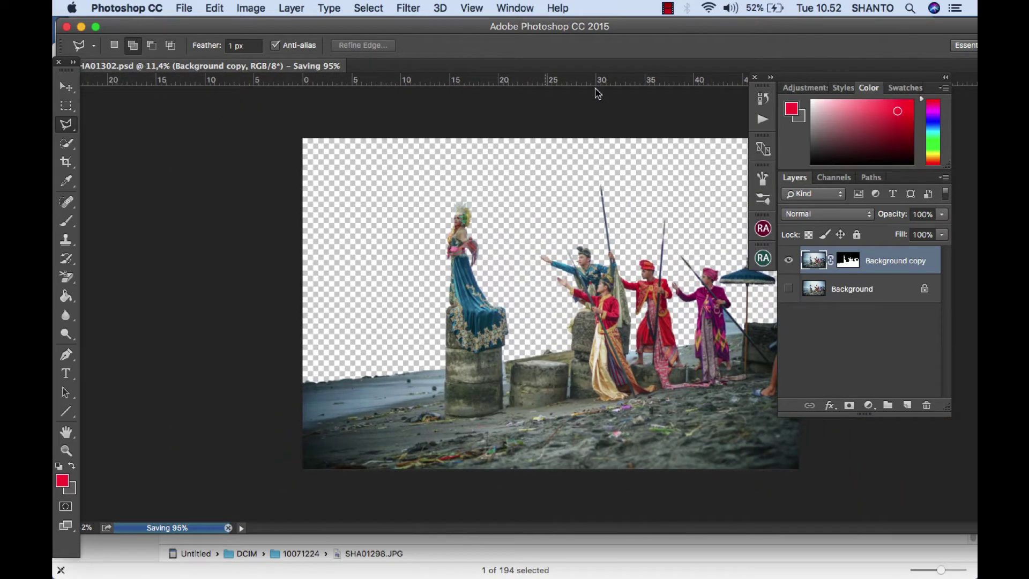
{"action": "left_click", "coordinate": [668, 11]}
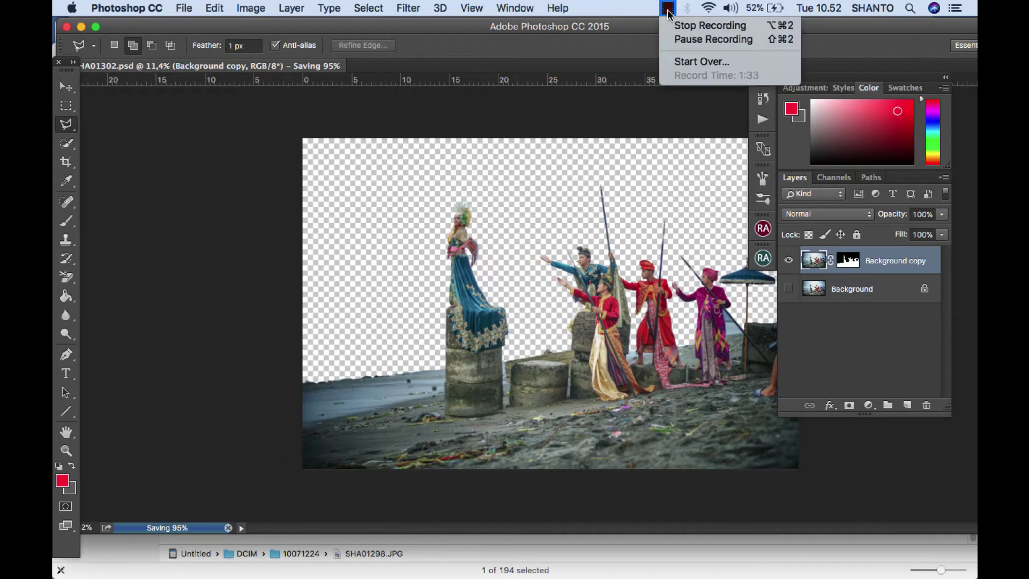
{"action": "left_click", "coordinate": [679, 40]}
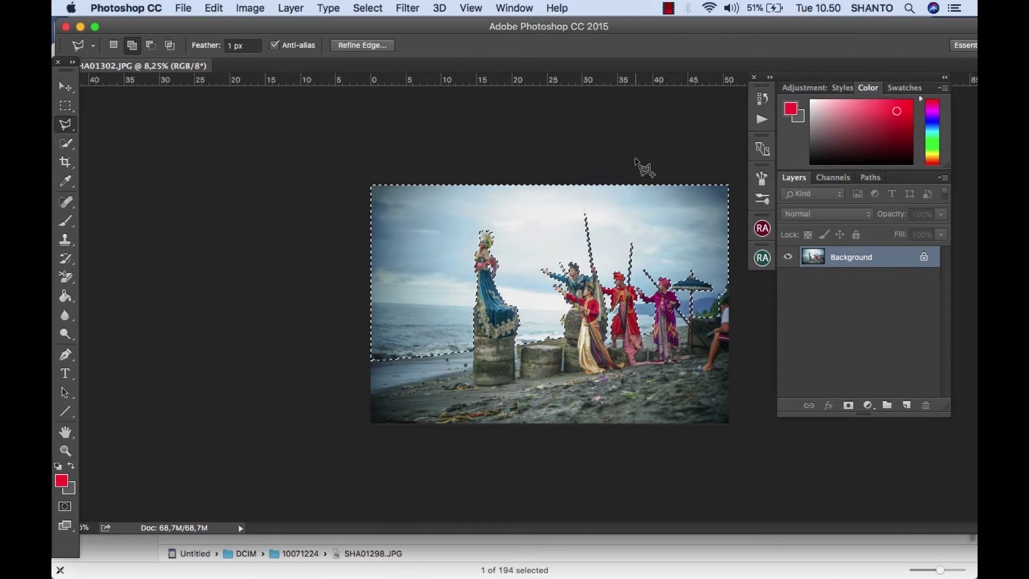
{"action": "scroll", "coordinate": [636, 162], "scroll_direction": "down", "scroll_amount": 1}
{"action": "scroll", "coordinate": [636, 162], "scroll_direction": "up", "scroll_amount": 3}
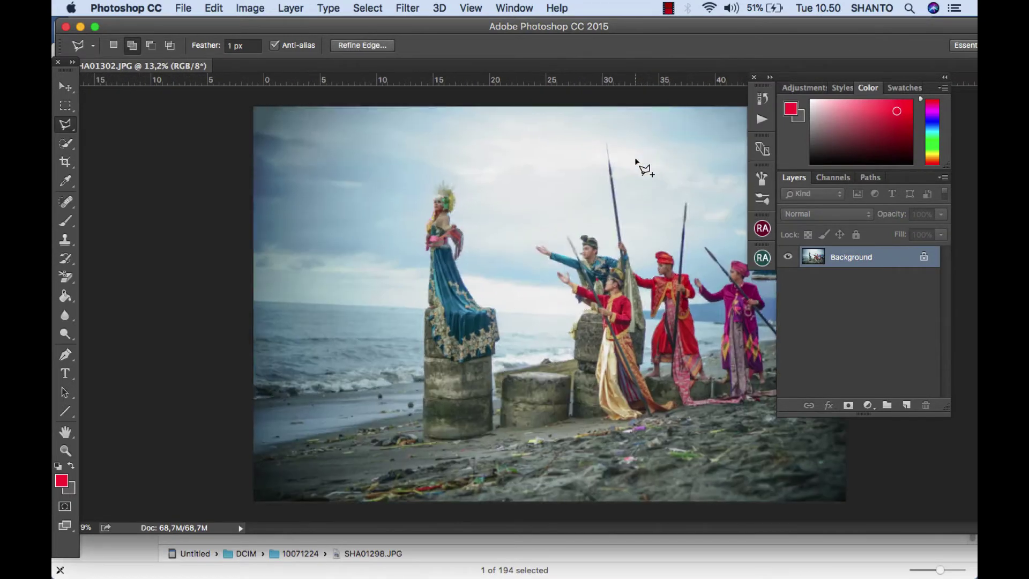
{"action": "scroll", "coordinate": [636, 162], "scroll_direction": "up", "scroll_amount": 2}
{"action": "scroll", "coordinate": [637, 161], "scroll_direction": "right", "scroll_amount": 3}
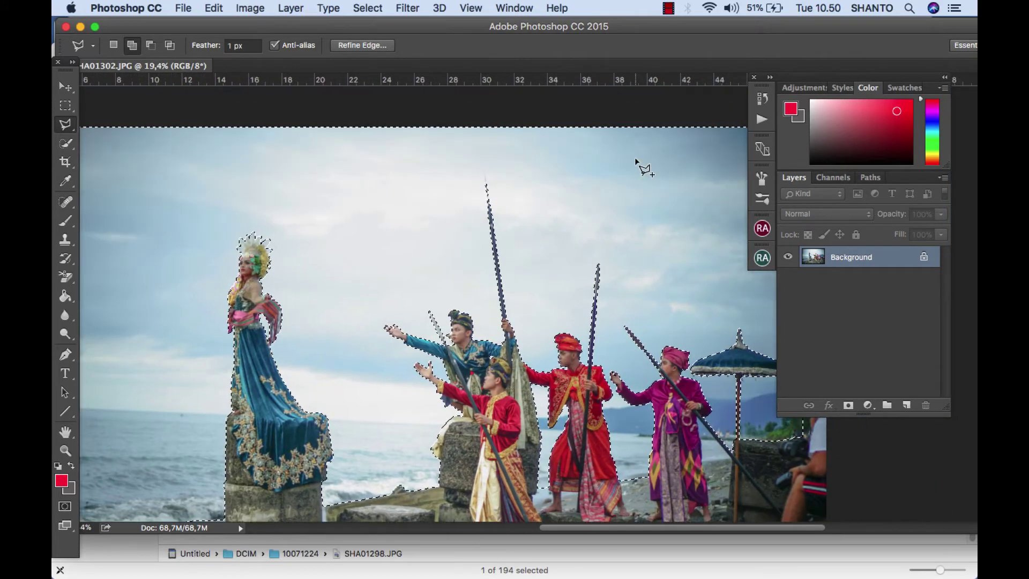
{"action": "scroll", "coordinate": [637, 162], "scroll_direction": "left", "scroll_amount": 2}
{"action": "scroll", "coordinate": [636, 162], "scroll_direction": "left", "scroll_amount": 3}
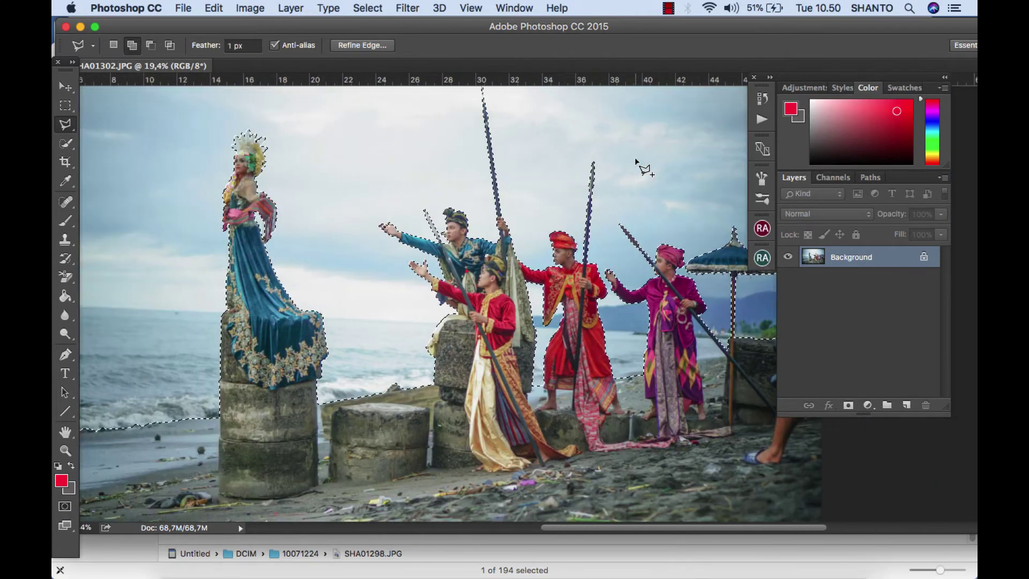
{"action": "scroll", "coordinate": [637, 162], "scroll_direction": "down", "scroll_amount": 2}
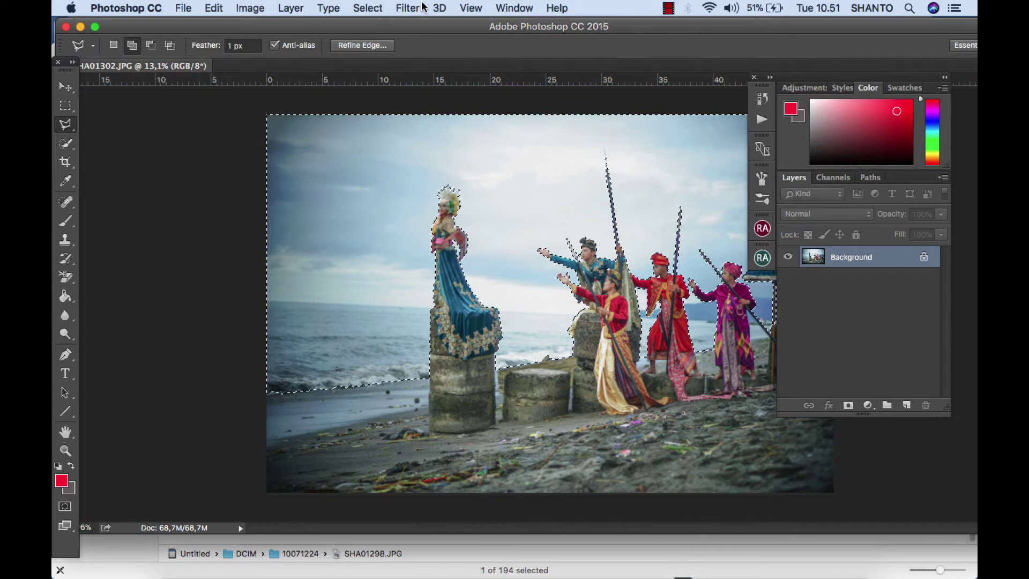
Step: Invert the selection, then try Refine Edge with an inward shift and decontamination, and cancel it
{"action": "left_click", "coordinate": [409, 8]}
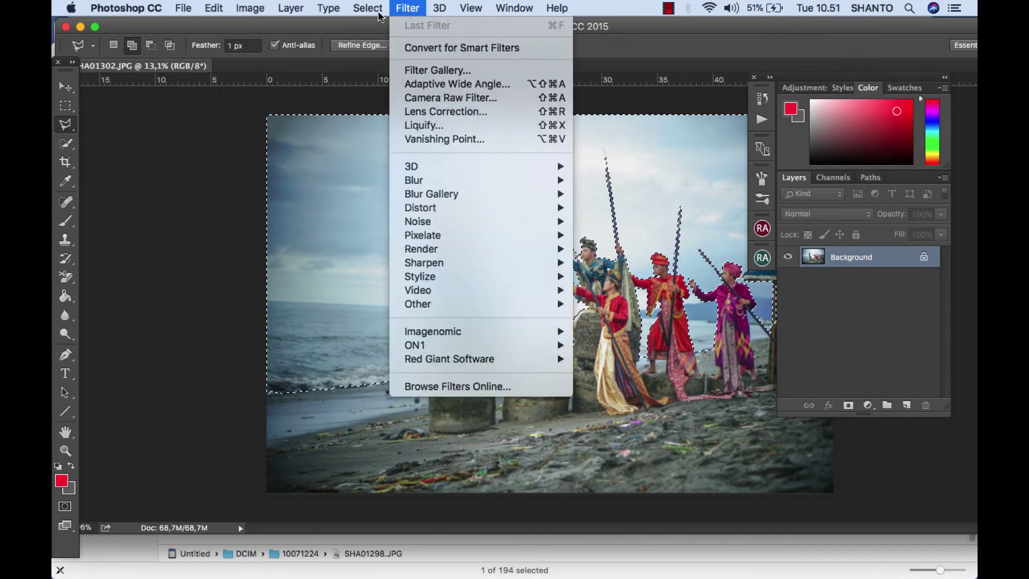
{"action": "left_click", "coordinate": [379, 66]}
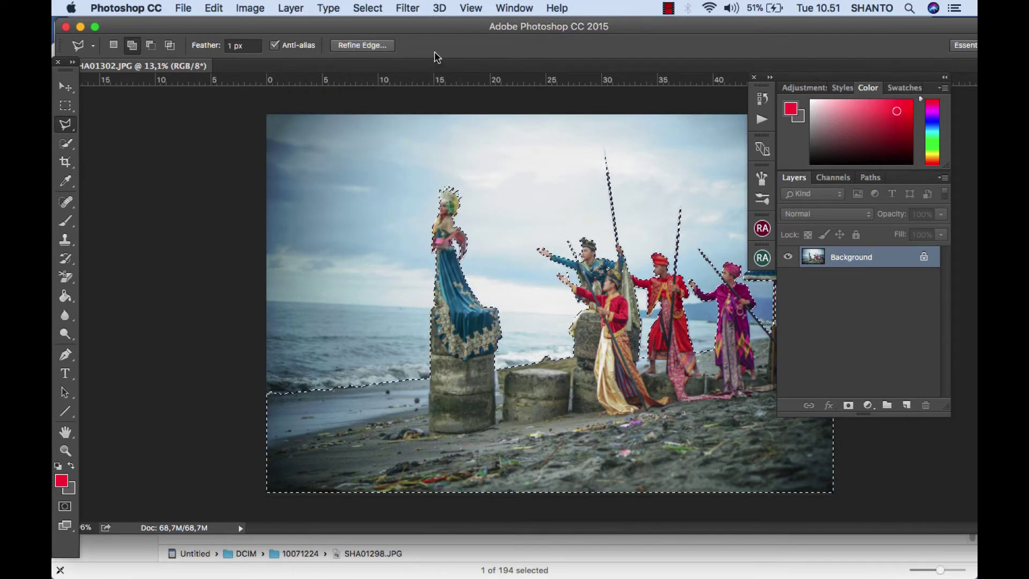
{"action": "left_click", "coordinate": [360, 46]}
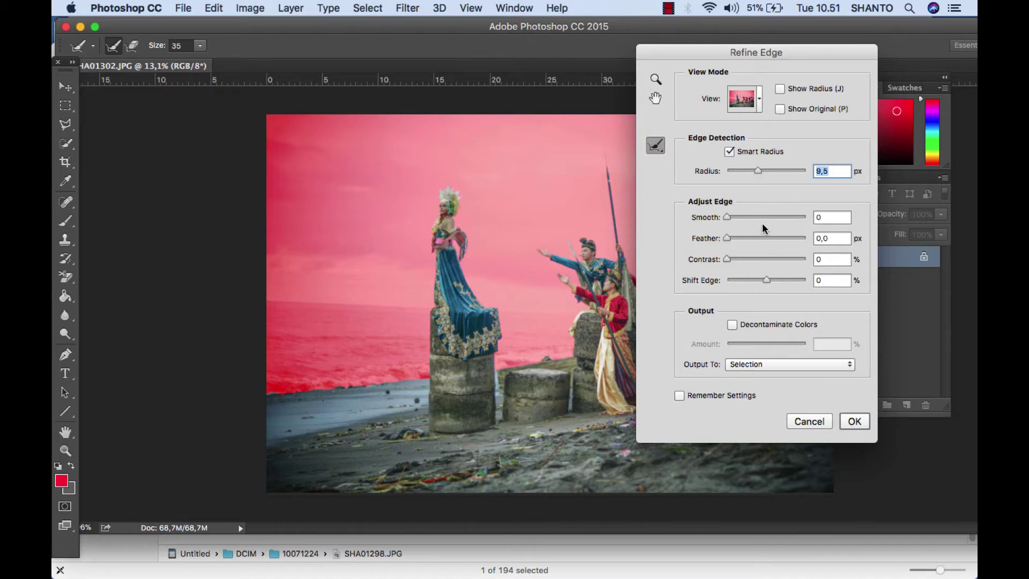
{"action": "left_click_drag", "start_coordinate": [759, 279], "coordinate": [759, 280]}
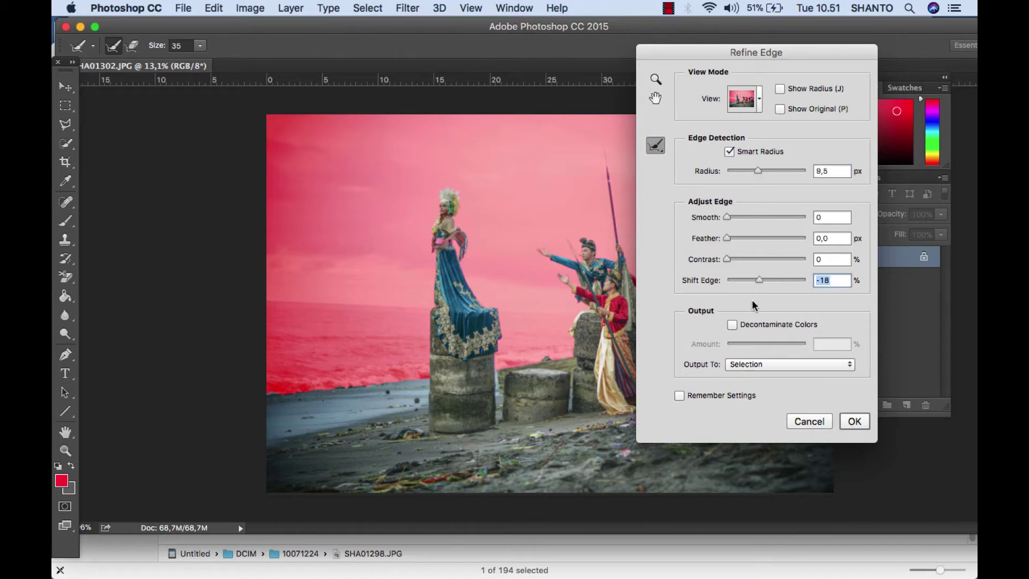
{"action": "left_click", "coordinate": [732, 324]}
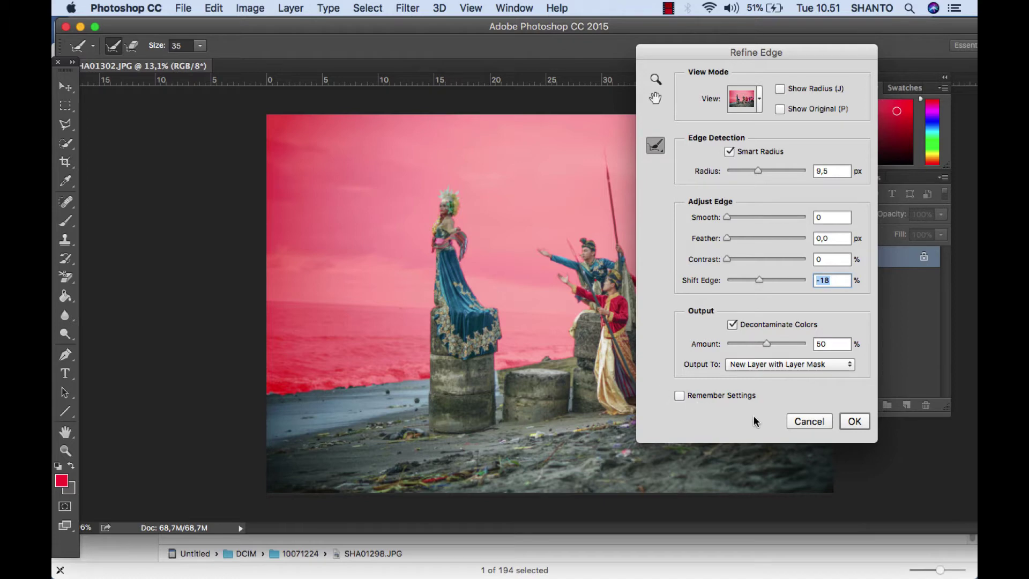
{"action": "left_click", "coordinate": [803, 421]}
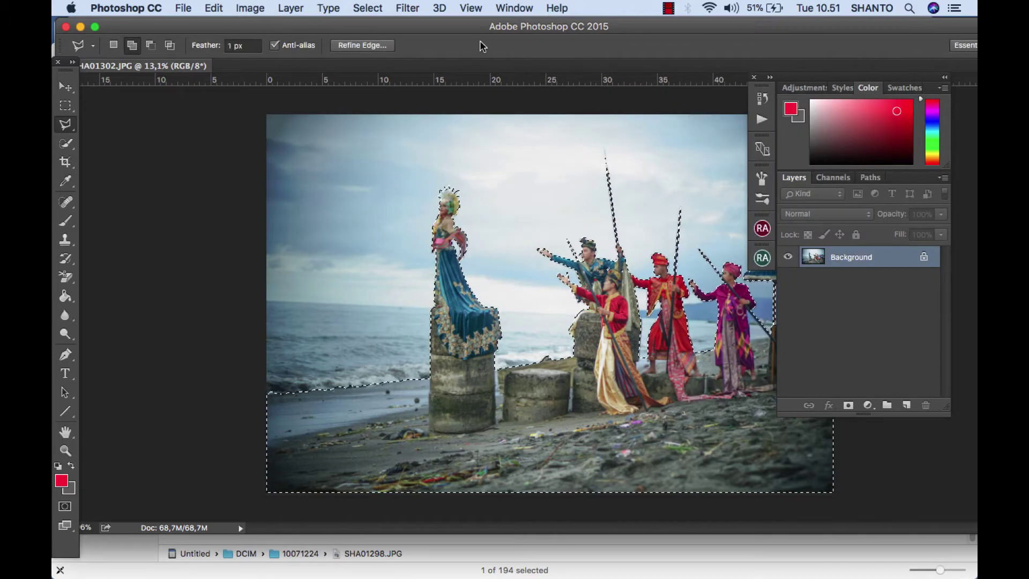
Step: Apply Refine Edge with Shift Edge -13, Decontaminate Colors 42%, radius about 3, output to a masked layer
{"action": "left_click", "coordinate": [379, 48]}
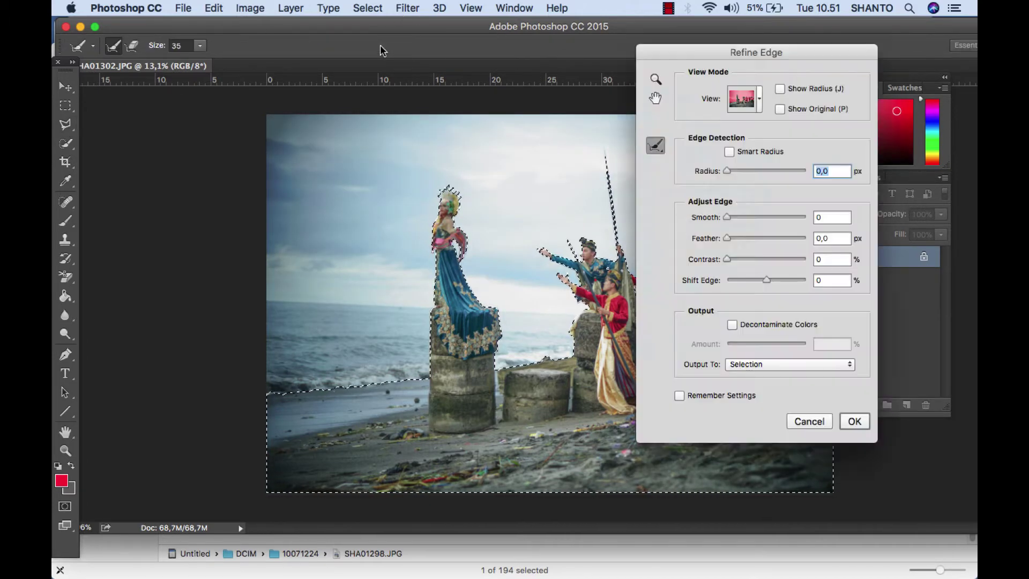
{"action": "left_click", "coordinate": [761, 279]}
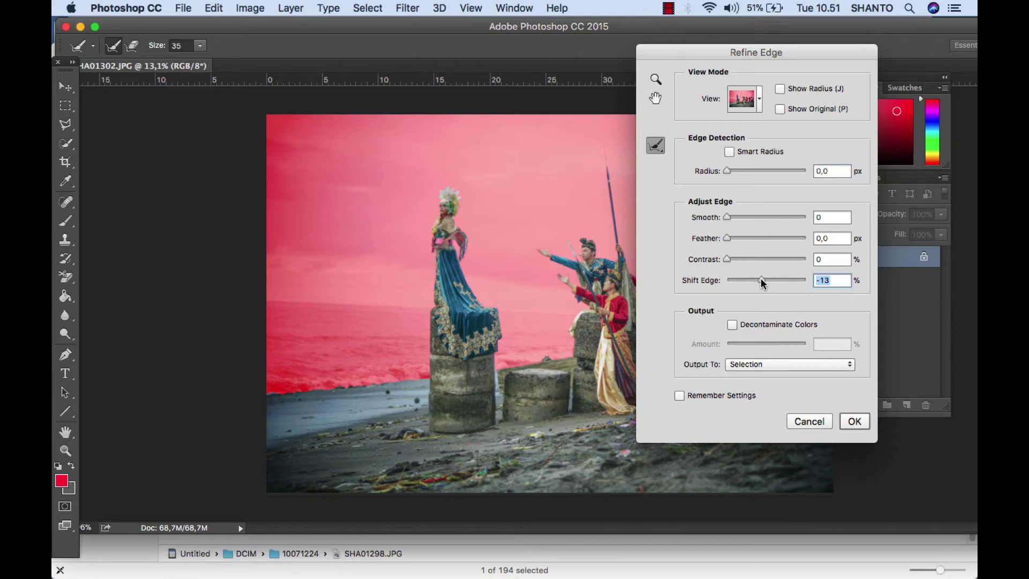
{"action": "left_click", "coordinate": [751, 325]}
{"action": "left_click", "coordinate": [760, 343]}
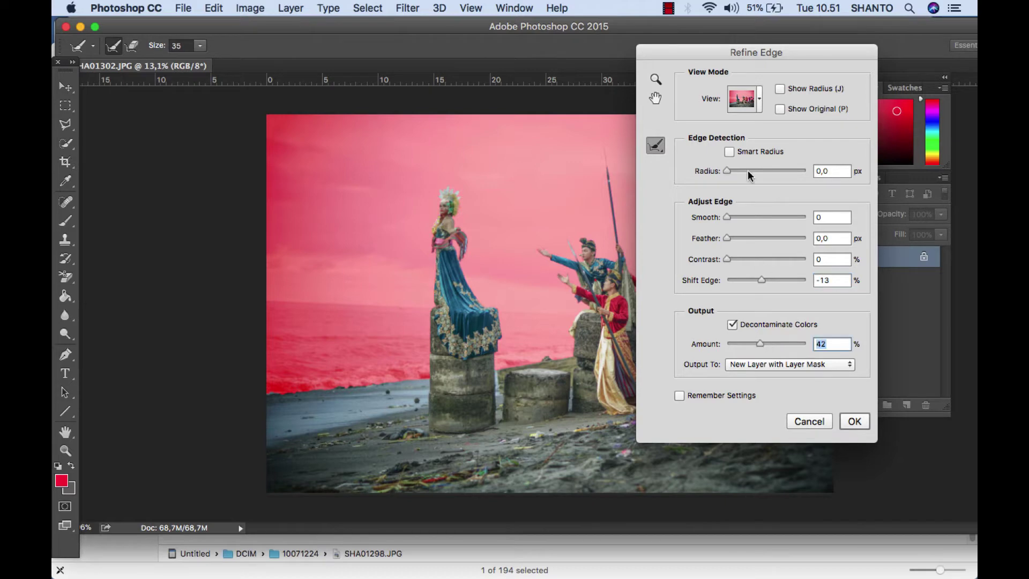
{"action": "left_click", "coordinate": [756, 170]}
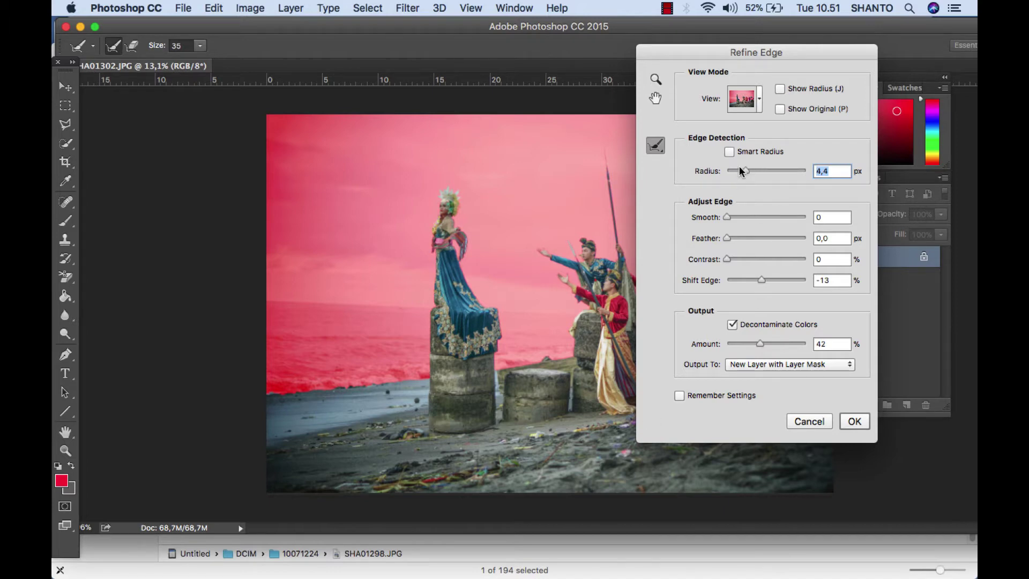
{"action": "left_click_drag", "start_coordinate": [740, 169], "coordinate": [739, 170]}
{"action": "left_click", "coordinate": [852, 421]}
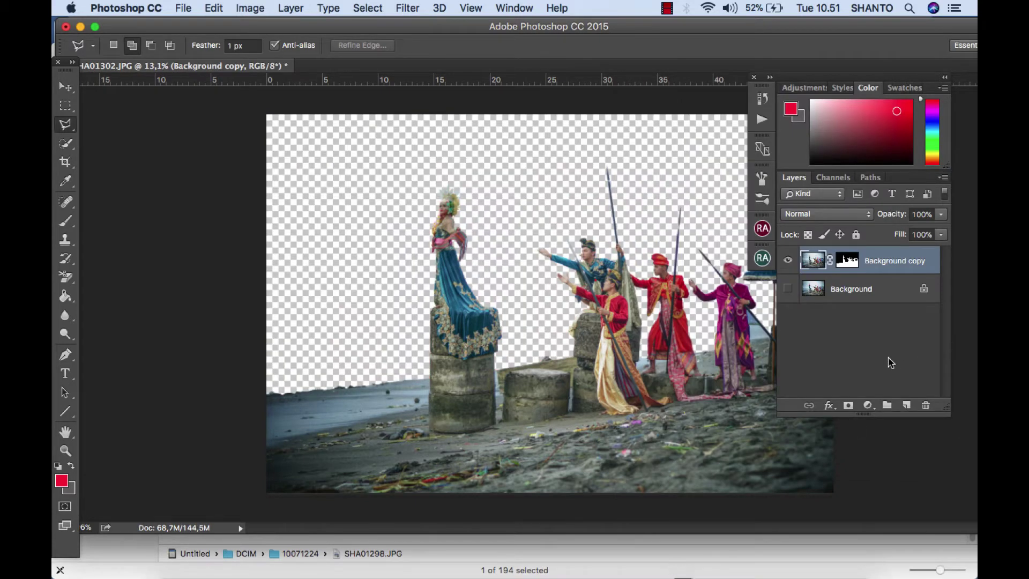
Step: Save the document as the Photoshop file SHA01302.psd on the MAC HD 2 drive
{"action": "left_click", "coordinate": [183, 8]}
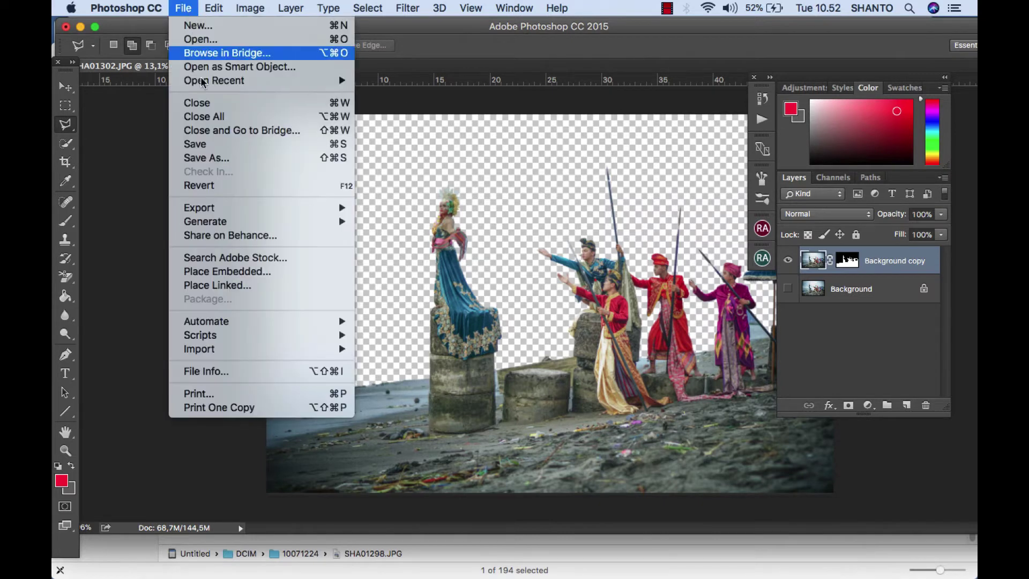
{"action": "left_click", "coordinate": [234, 160]}
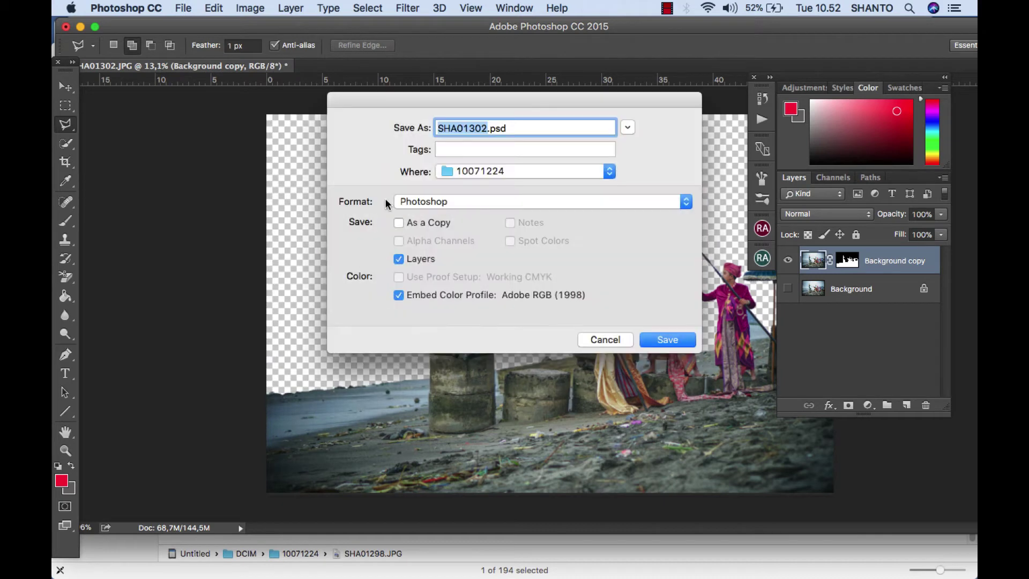
{"action": "left_click", "coordinate": [579, 172]}
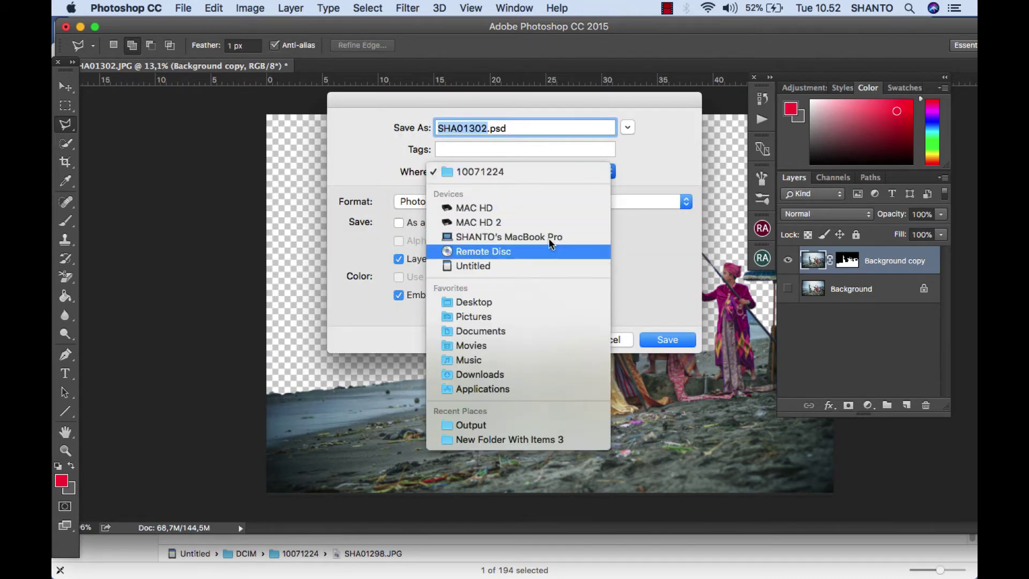
{"action": "left_click", "coordinate": [553, 221]}
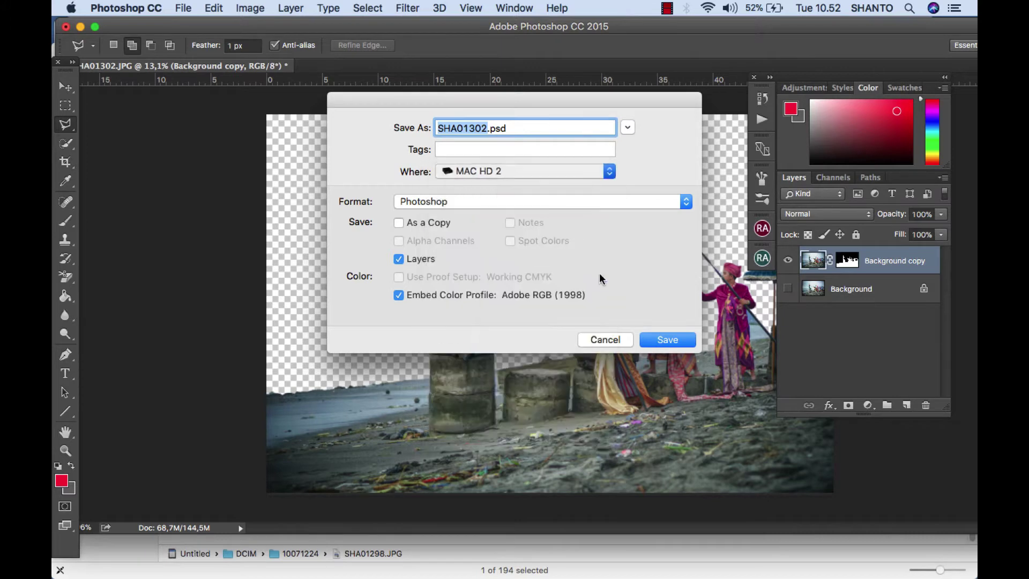
{"action": "left_click", "coordinate": [659, 339]}
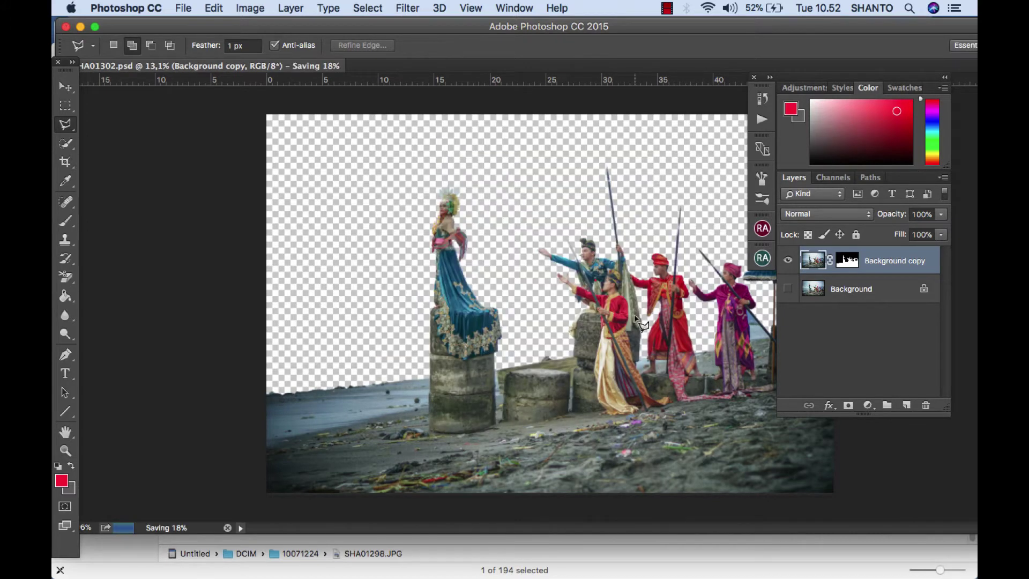
{"action": "key", "text": "Return"}
Step: Browse the layers and choose an item from the menu bar
{"action": "scroll", "coordinate": [626, 289], "scroll_direction": "up", "scroll_amount": 2}
{"action": "scroll", "coordinate": [626, 289], "scroll_direction": "up", "scroll_amount": 2}
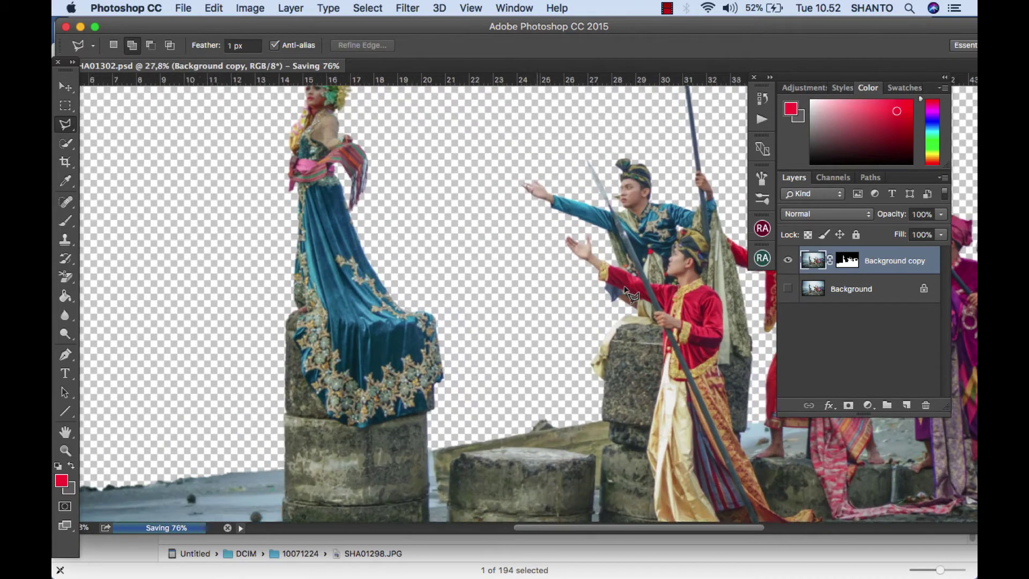
{"action": "scroll", "coordinate": [626, 289], "scroll_direction": "up", "scroll_amount": 2}
{"action": "scroll", "coordinate": [626, 289], "scroll_direction": "up", "scroll_amount": 1}
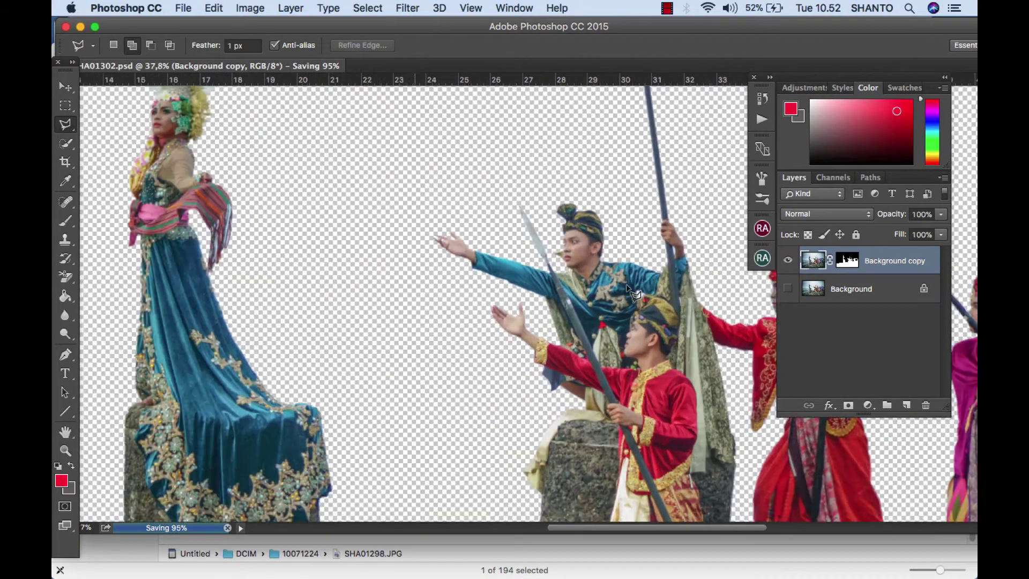
{"action": "scroll", "coordinate": [626, 289], "scroll_direction": "up", "scroll_amount": 1}
{"action": "scroll", "coordinate": [625, 289], "scroll_direction": "down", "scroll_amount": 3}
{"action": "scroll", "coordinate": [626, 289], "scroll_direction": "down", "scroll_amount": 2}
{"action": "scroll", "coordinate": [626, 288], "scroll_direction": "down", "scroll_amount": 3}
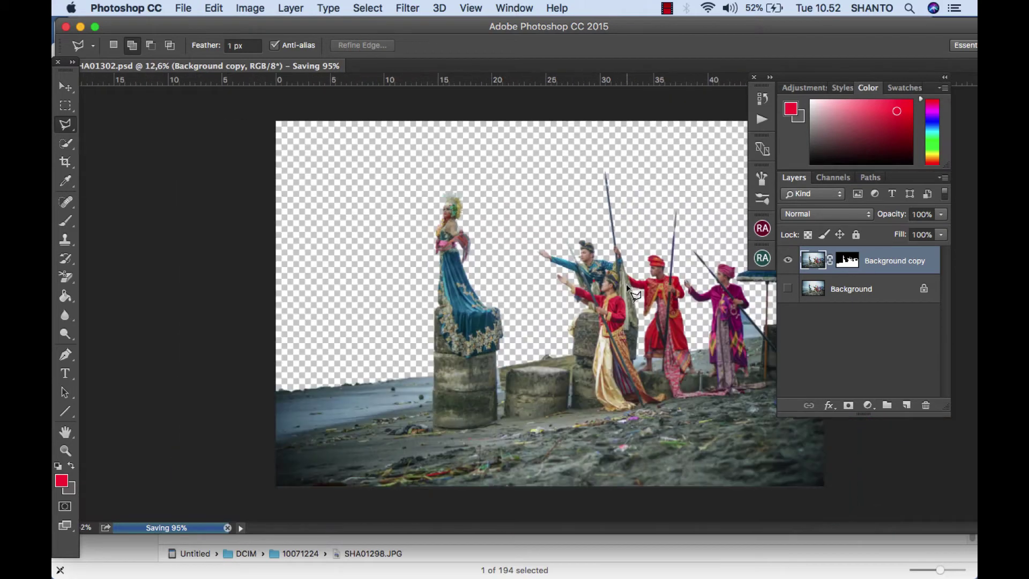
{"action": "scroll", "coordinate": [627, 288], "scroll_direction": "down", "scroll_amount": 1}
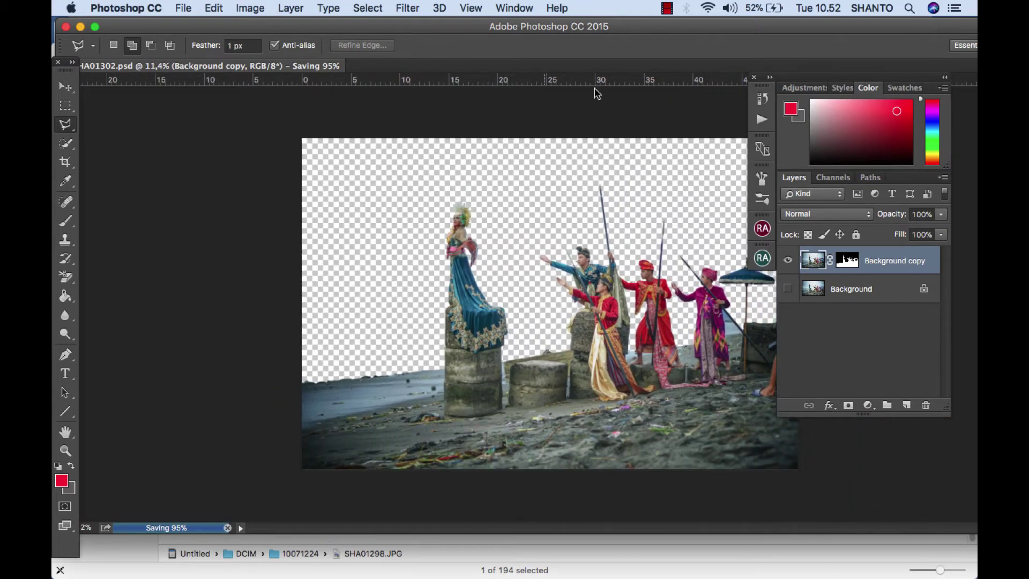
{"action": "left_click", "coordinate": [667, 8]}
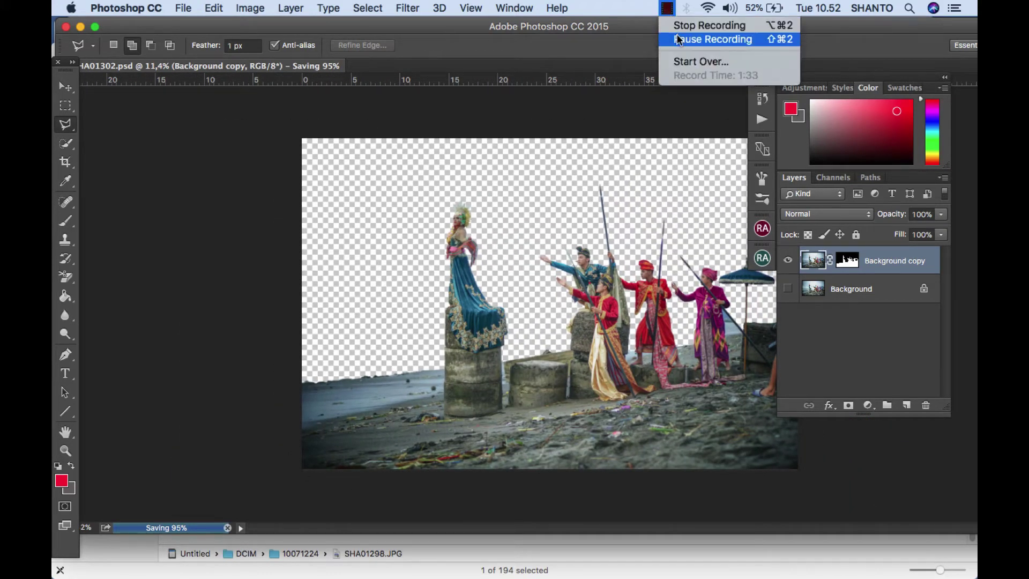
{"action": "left_click", "coordinate": [696, 39]}
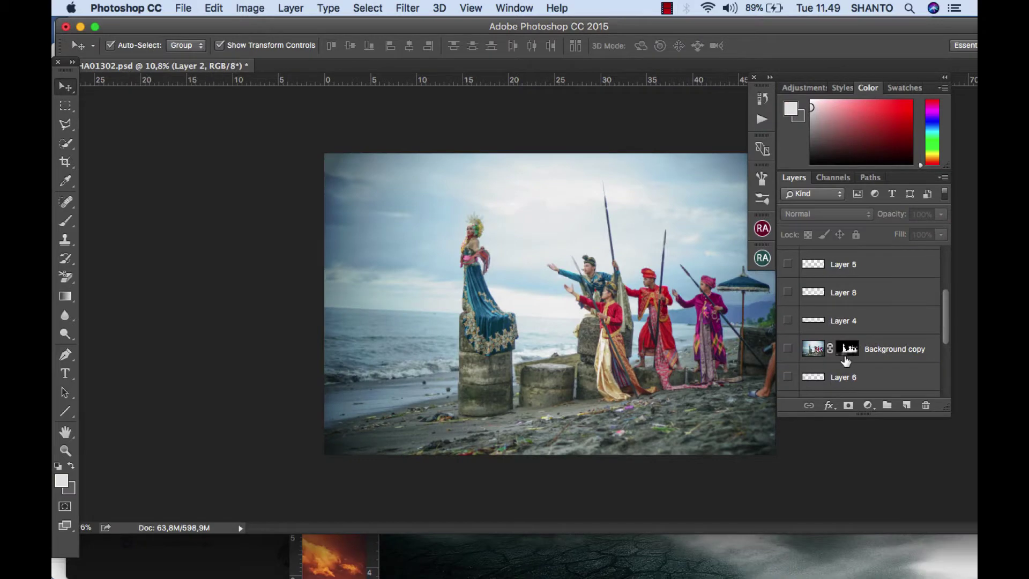
Step: Show Layers 3, 7, 6, Background copy, 4, 8 and 5 to build the stormy-sea composite
{"action": "scroll", "coordinate": [845, 360], "scroll_direction": "down", "scroll_amount": 5}
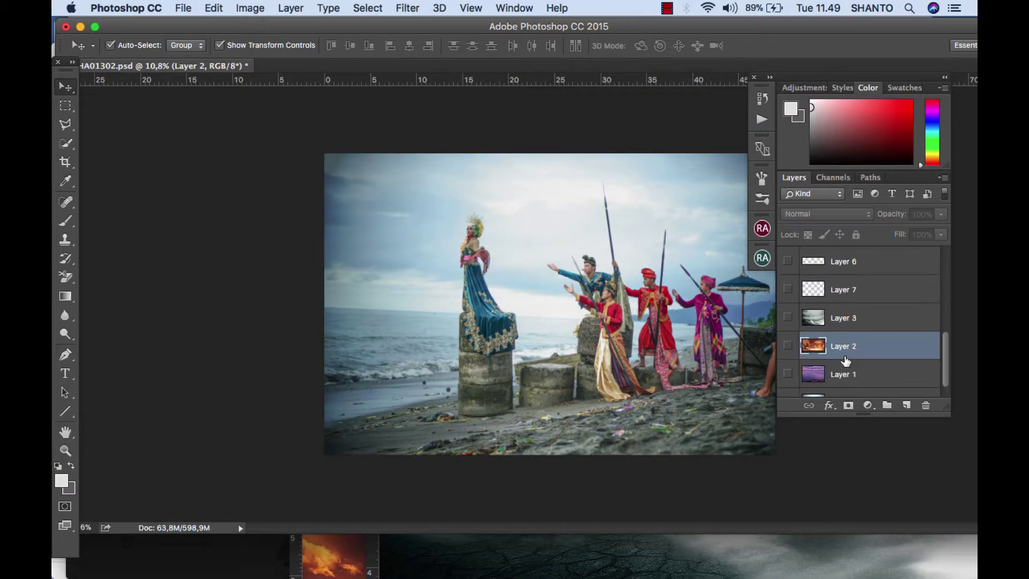
{"action": "scroll", "coordinate": [845, 360], "scroll_direction": "down", "scroll_amount": 1}
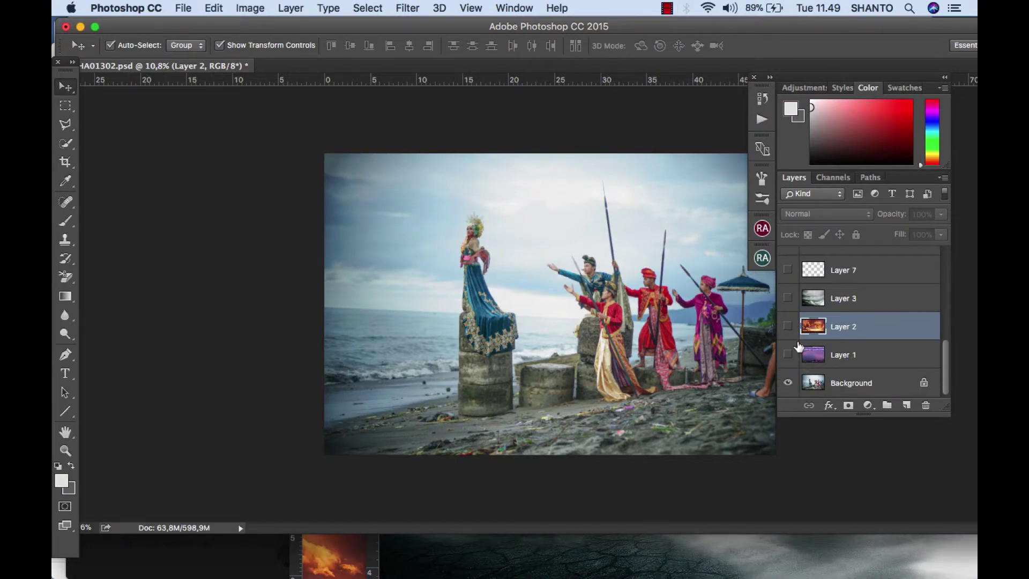
{"action": "scroll", "coordinate": [826, 321], "scroll_direction": "up", "scroll_amount": 2}
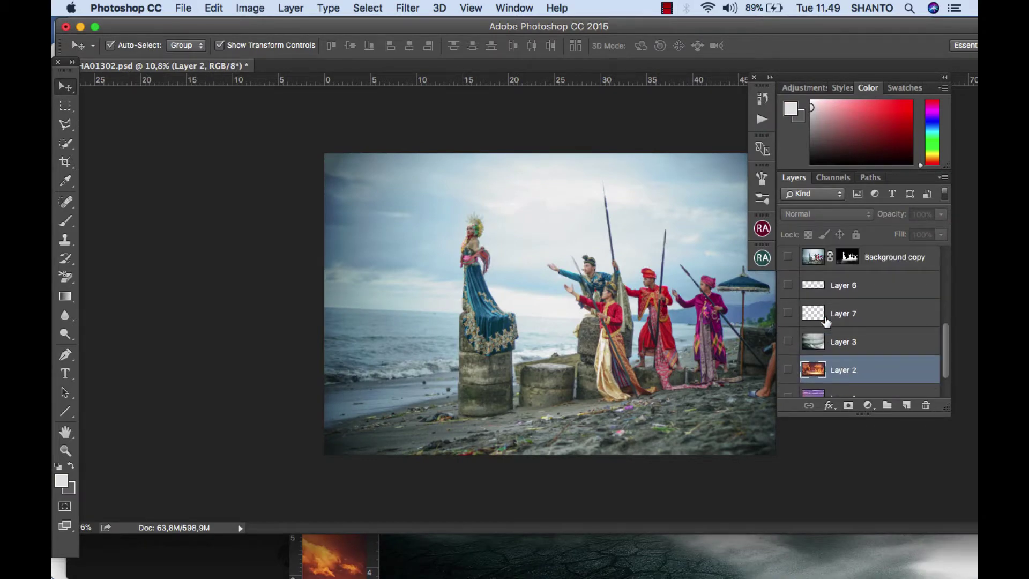
{"action": "left_click", "coordinate": [787, 341]}
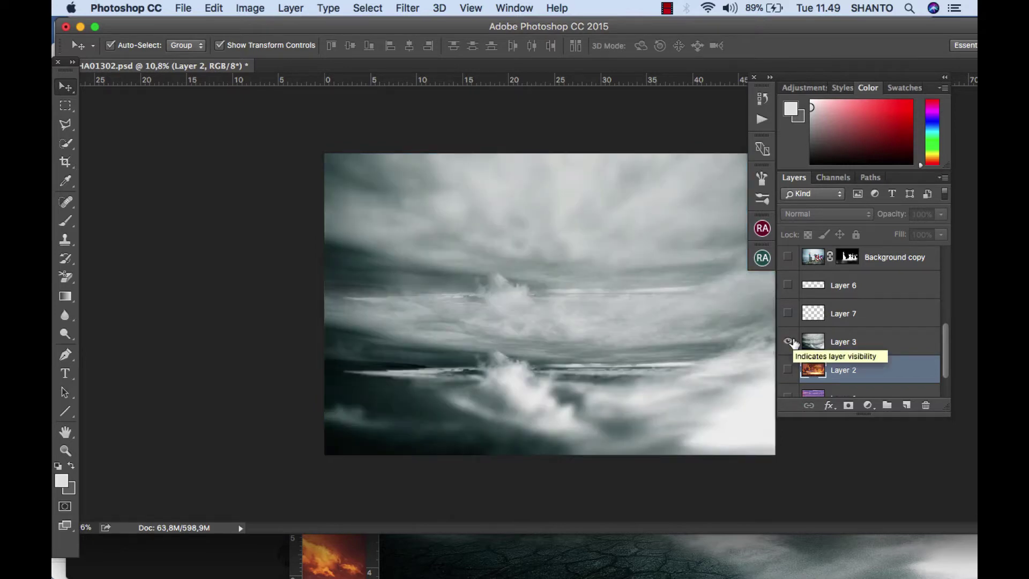
{"action": "left_click", "coordinate": [788, 313]}
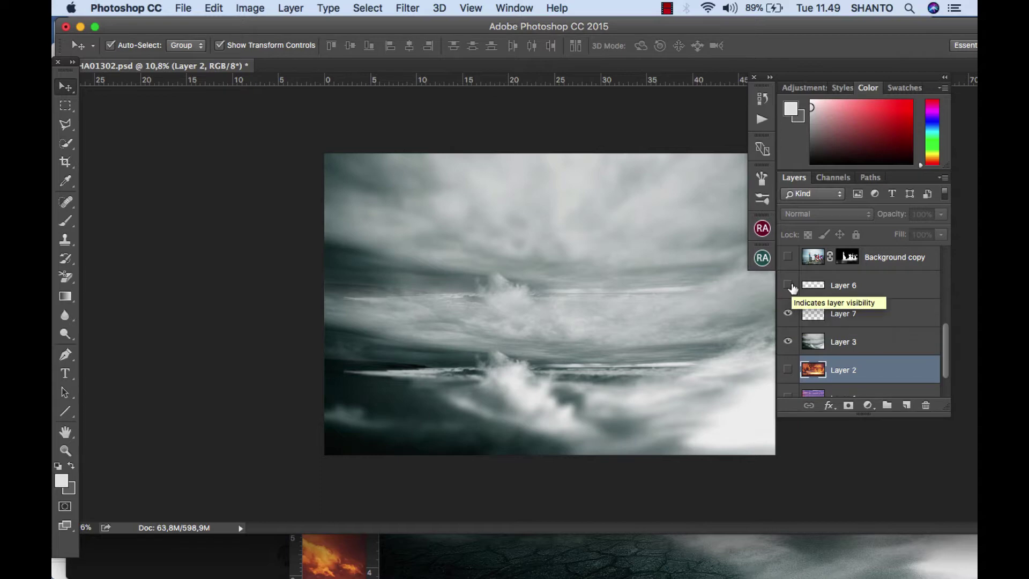
{"action": "left_click", "coordinate": [788, 285]}
{"action": "scroll", "coordinate": [823, 292], "scroll_direction": "up", "scroll_amount": 2}
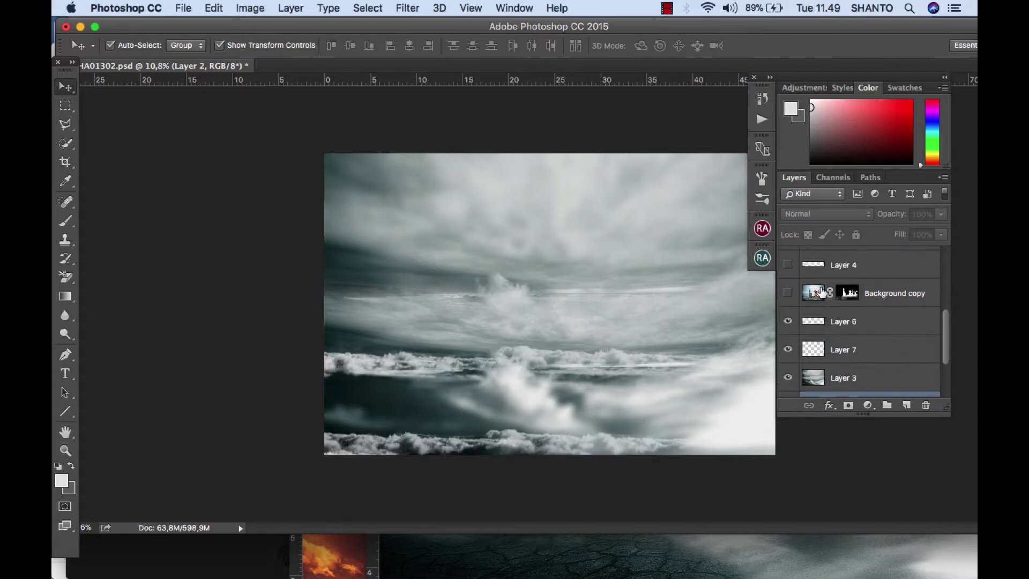
{"action": "left_click", "coordinate": [787, 293]}
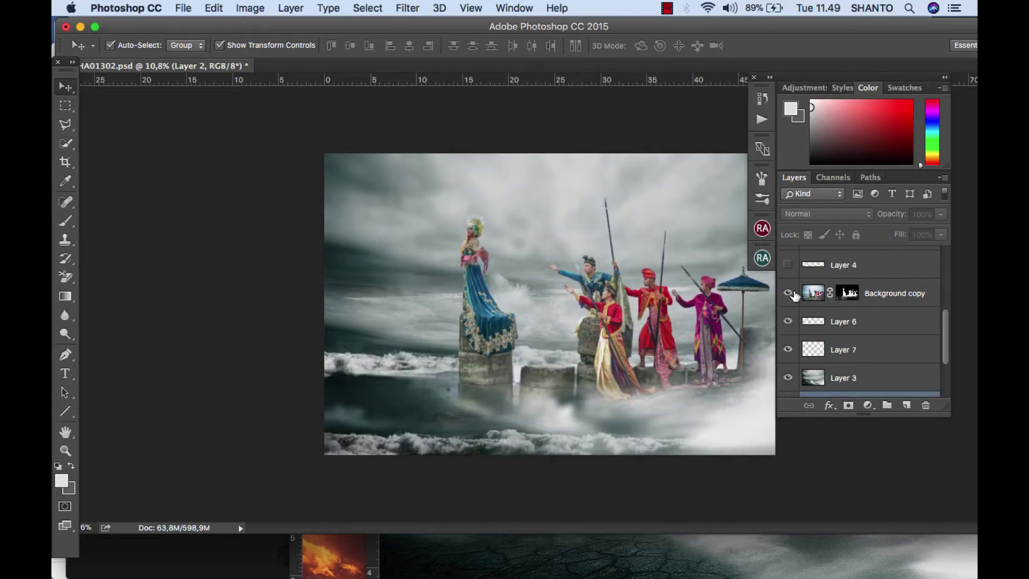
{"action": "left_click", "coordinate": [787, 264]}
{"action": "scroll", "coordinate": [790, 268], "scroll_direction": "up", "scroll_amount": 3}
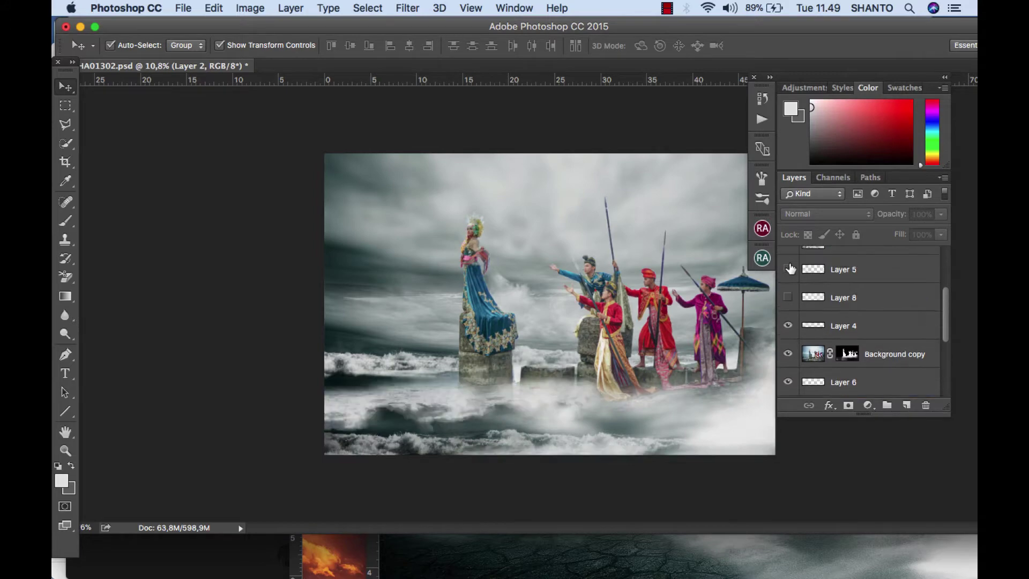
{"action": "left_click", "coordinate": [787, 297]}
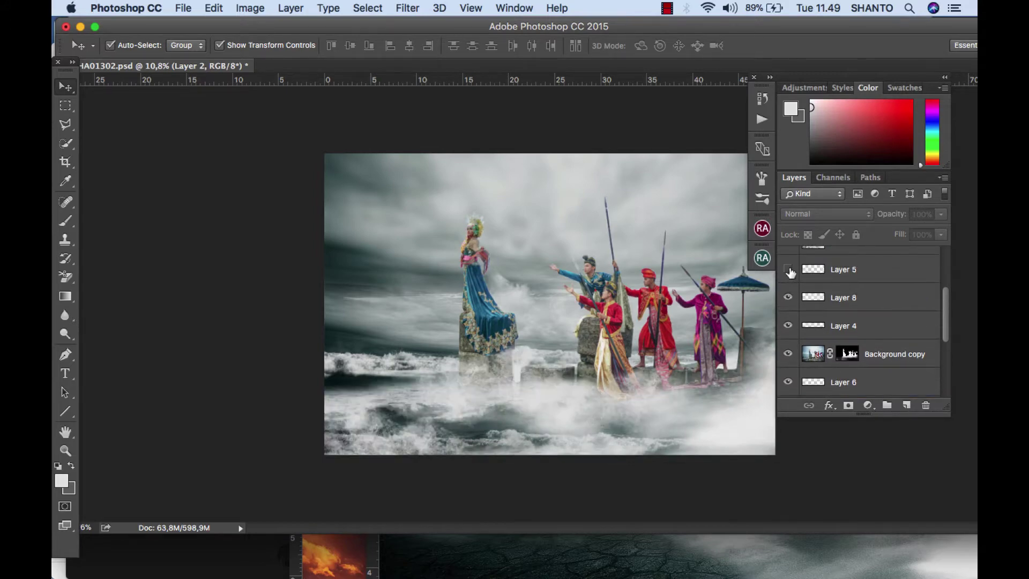
{"action": "left_click", "coordinate": [788, 270]}
Step: Toggle the Background copy layer on and off to compare the versions
{"action": "scroll", "coordinate": [790, 281], "scroll_direction": "up", "scroll_amount": 2}
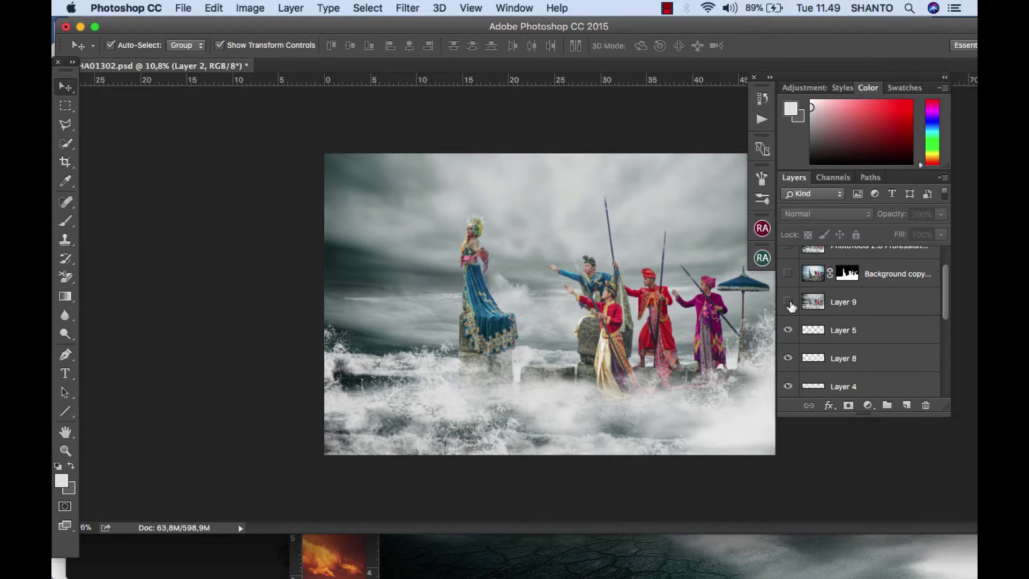
{"action": "scroll", "coordinate": [829, 299], "scroll_direction": "up", "scroll_amount": 1}
{"action": "scroll", "coordinate": [829, 299], "scroll_direction": "up", "scroll_amount": 1}
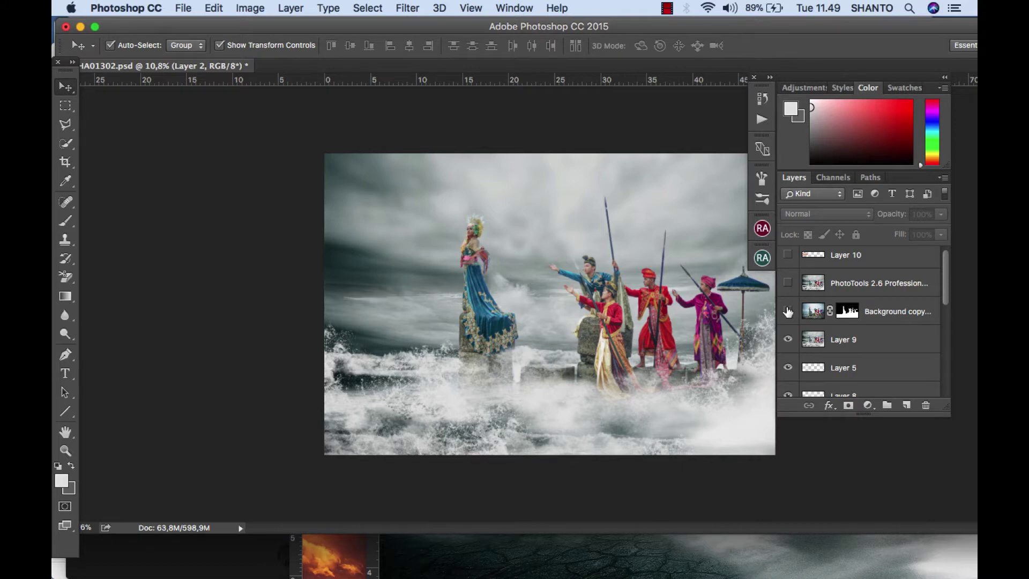
{"action": "left_click", "coordinate": [788, 308]}
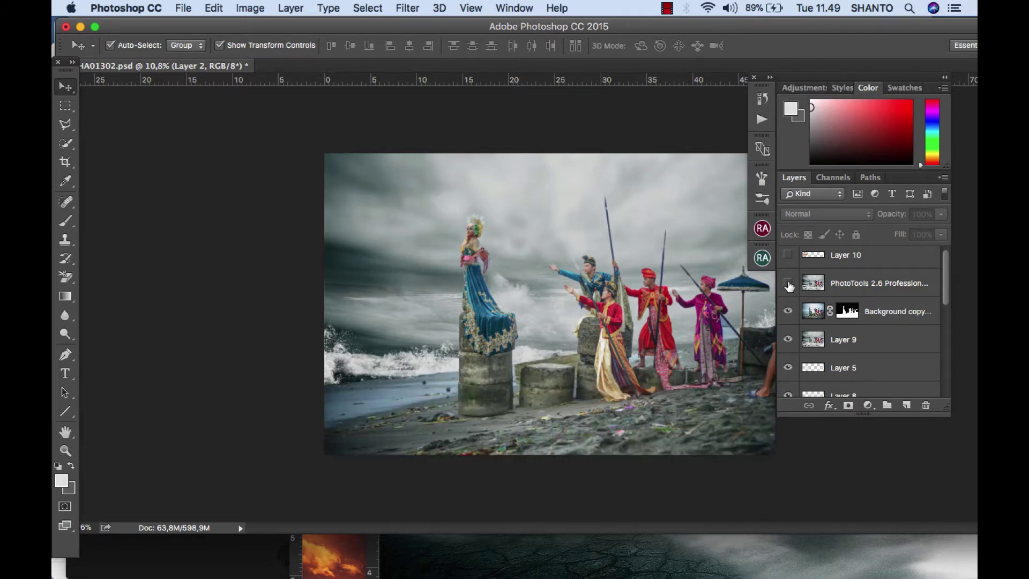
{"action": "left_click", "coordinate": [786, 310]}
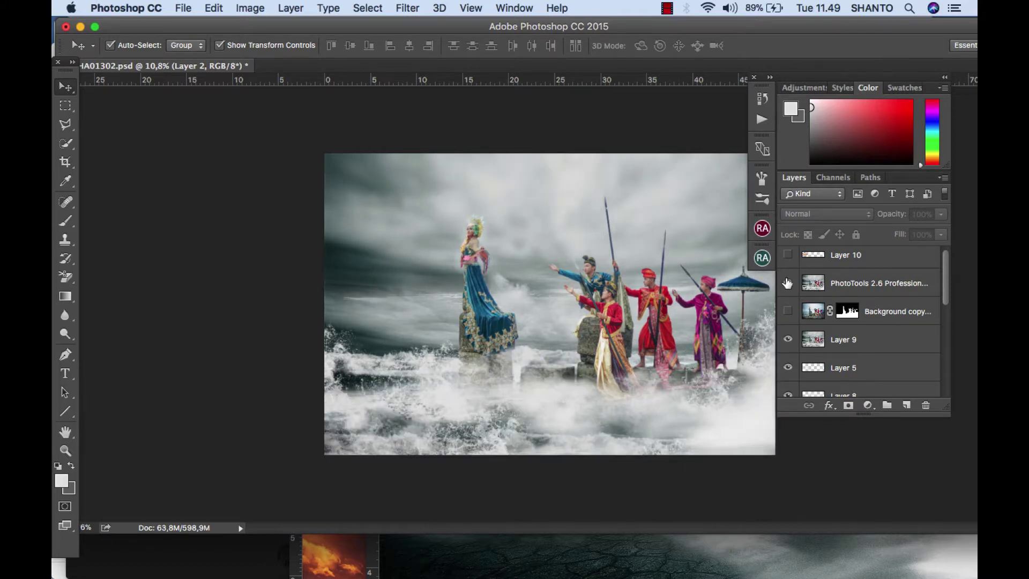
{"action": "scroll", "coordinate": [835, 299], "scroll_direction": "up", "scroll_amount": 1}
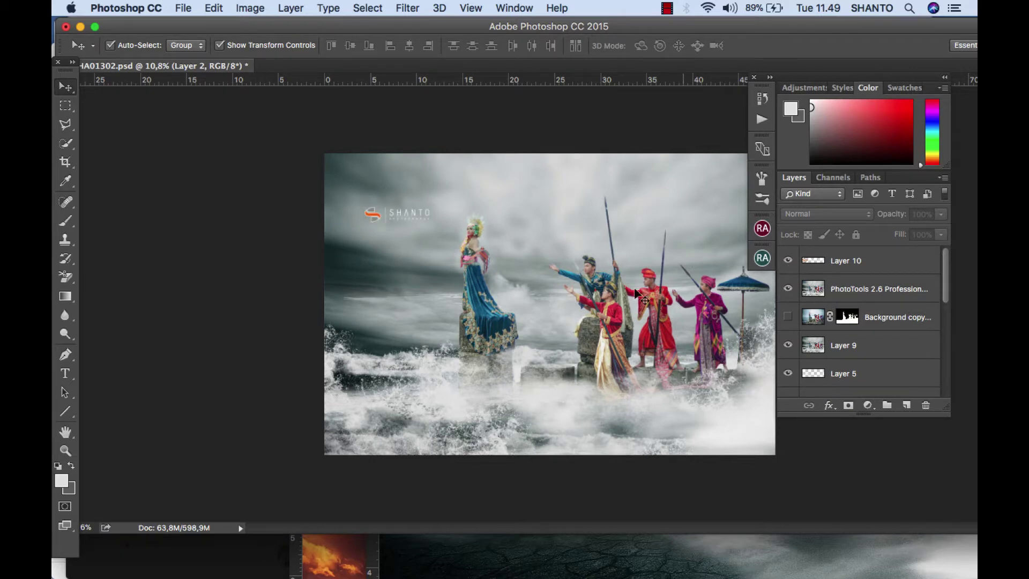
{"action": "scroll", "coordinate": [507, 248], "scroll_direction": "up", "scroll_amount": 3}
{"action": "scroll", "coordinate": [509, 247], "scroll_direction": "up", "scroll_amount": 2}
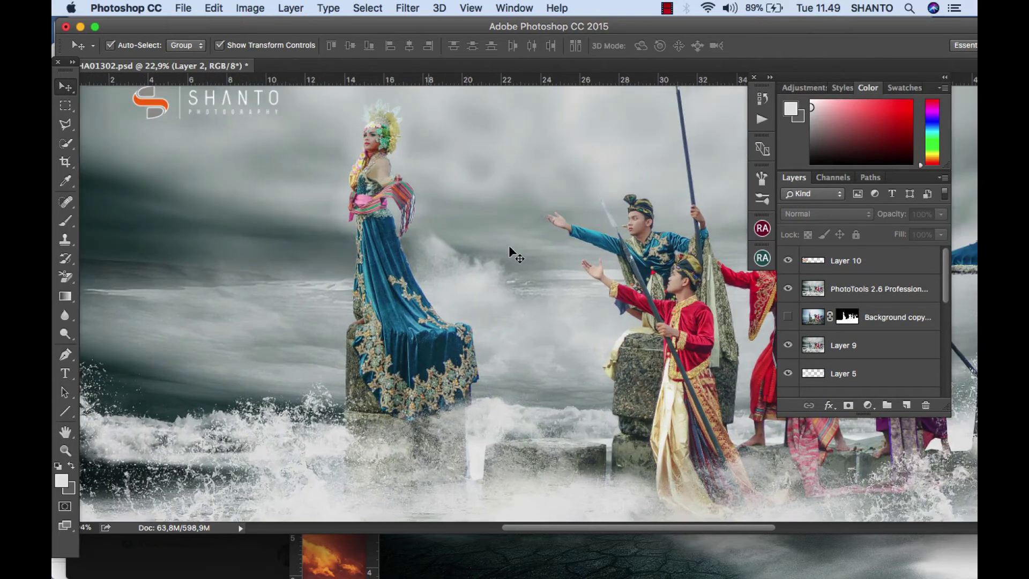
{"action": "scroll", "coordinate": [509, 245], "scroll_direction": "down", "scroll_amount": 2}
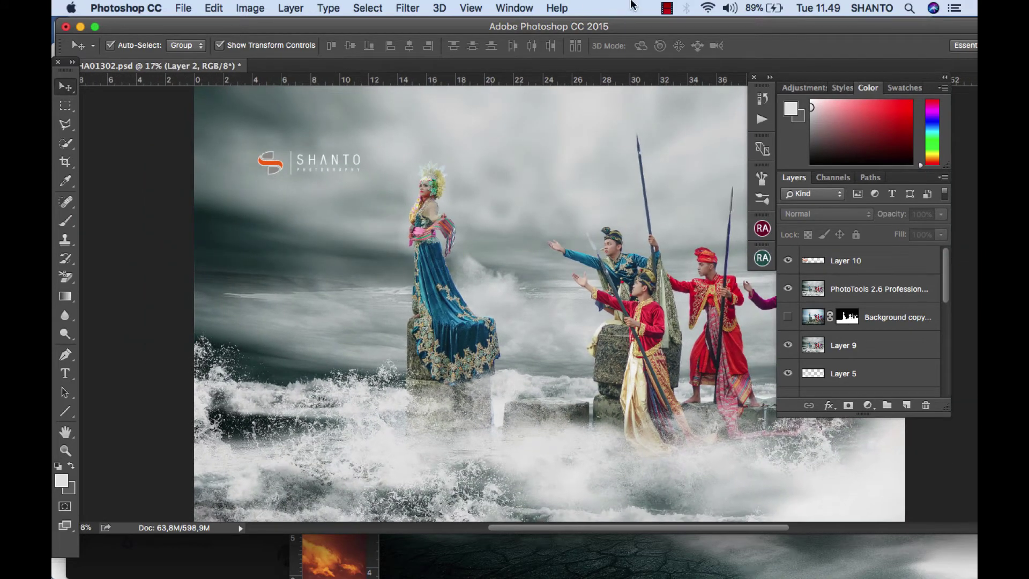
{"action": "left_click", "coordinate": [665, 9]}
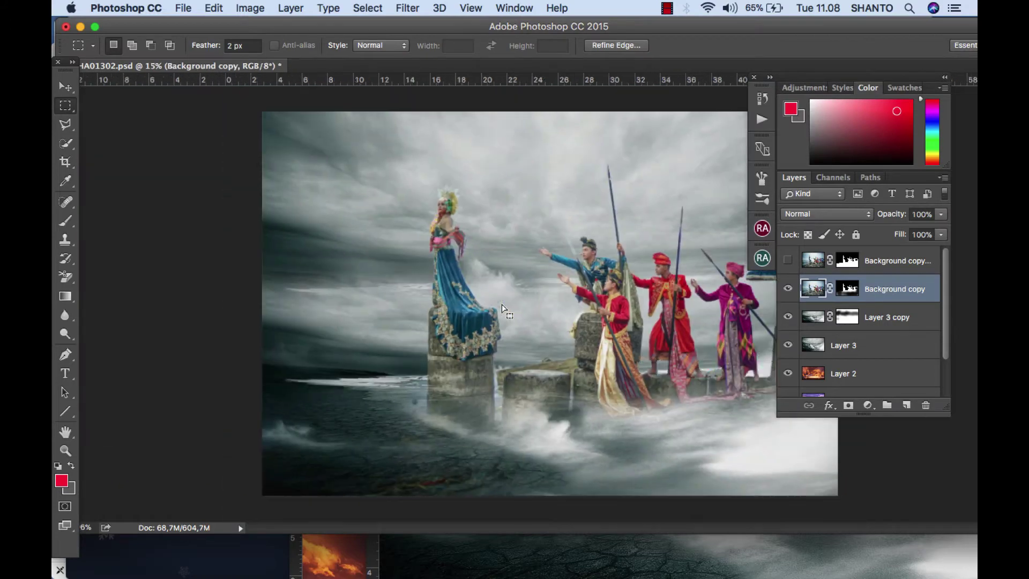
{"action": "scroll", "coordinate": [501, 304], "scroll_direction": "up", "scroll_amount": 2}
{"action": "scroll", "coordinate": [502, 303], "scroll_direction": "right", "scroll_amount": 3}
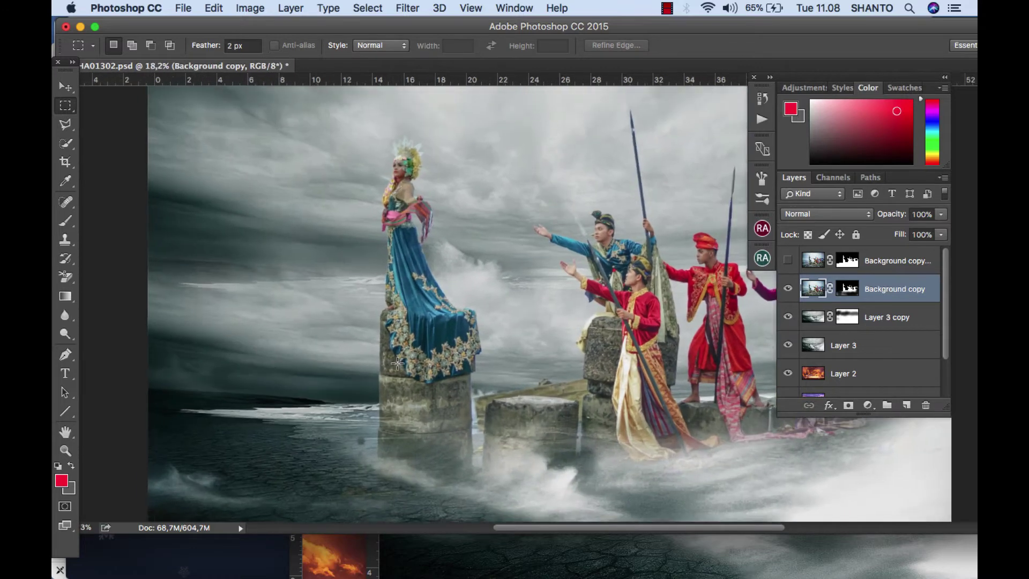
{"action": "scroll", "coordinate": [397, 363], "scroll_direction": "up", "scroll_amount": 2}
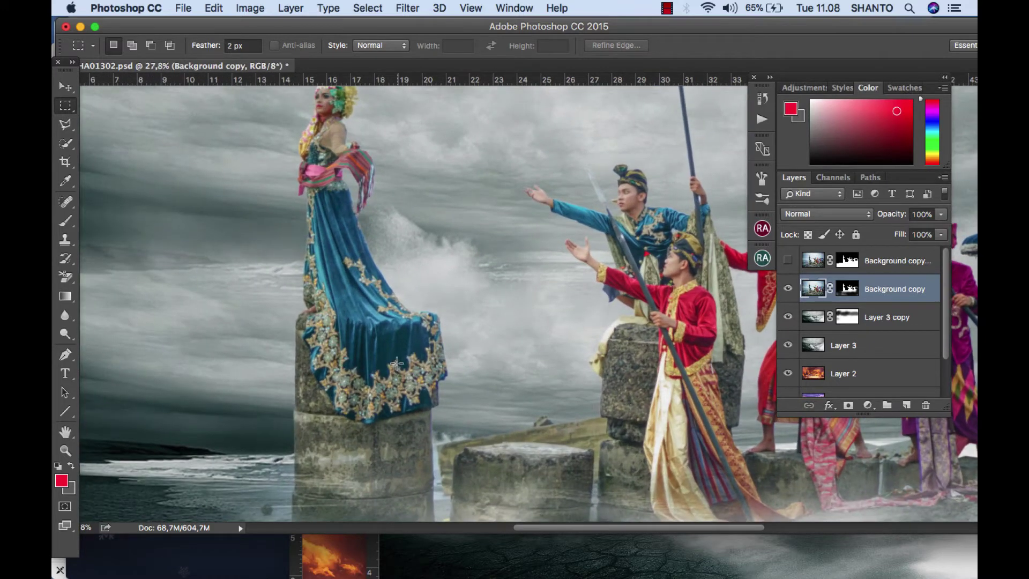
{"action": "scroll", "coordinate": [394, 365], "scroll_direction": "down", "scroll_amount": 2}
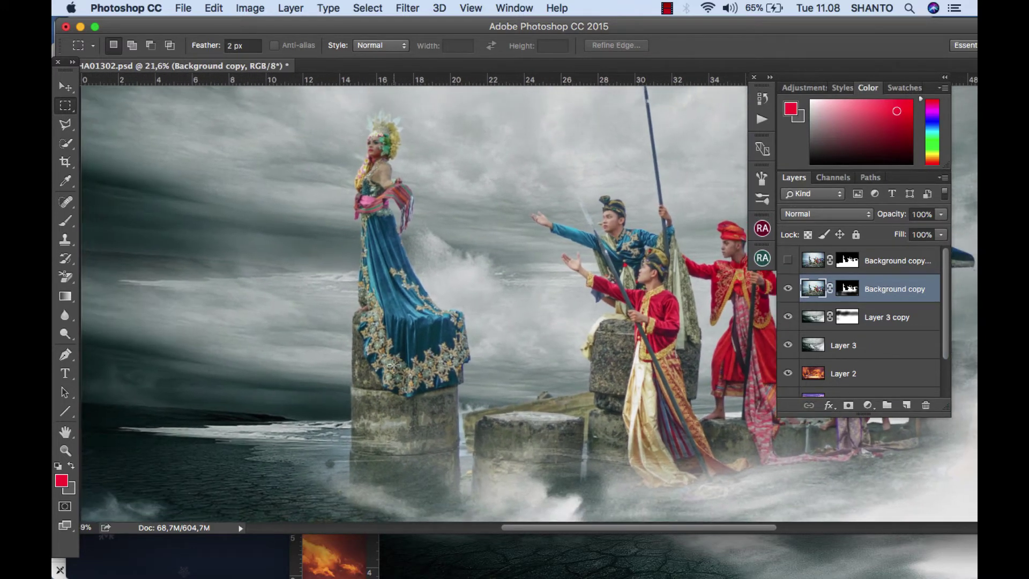
{"action": "scroll", "coordinate": [394, 366], "scroll_direction": "up", "scroll_amount": 2}
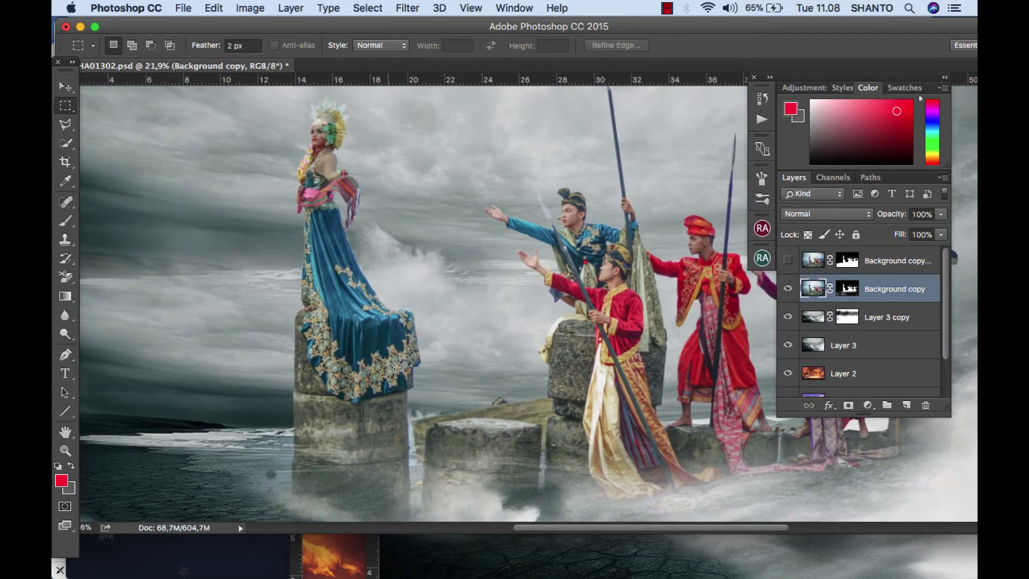
{"action": "scroll", "coordinate": [394, 365], "scroll_direction": "up", "scroll_amount": 2}
{"action": "scroll", "coordinate": [394, 364], "scroll_direction": "up", "scroll_amount": 1}
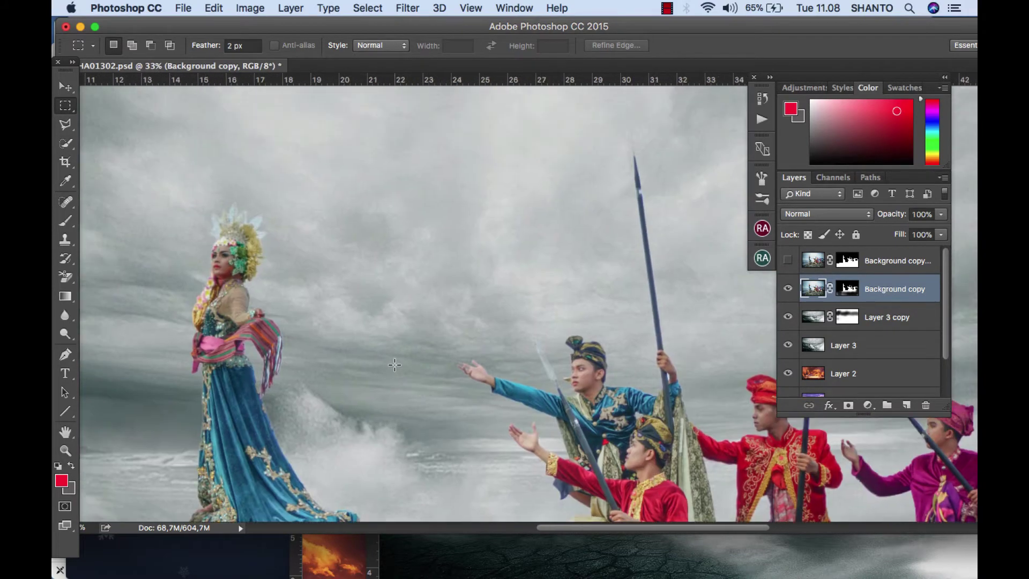
{"action": "scroll", "coordinate": [394, 364], "scroll_direction": "up", "scroll_amount": 2}
{"action": "scroll", "coordinate": [385, 370], "scroll_direction": "down", "scroll_amount": 1}
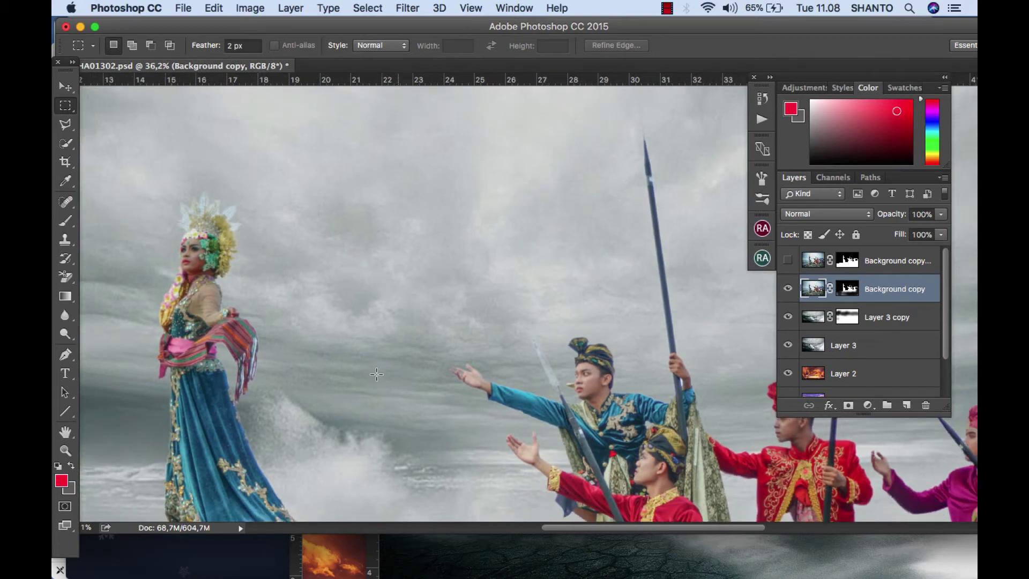
{"action": "scroll", "coordinate": [376, 374], "scroll_direction": "down", "scroll_amount": 1}
{"action": "scroll", "coordinate": [377, 374], "scroll_direction": "down", "scroll_amount": 1}
{"action": "scroll", "coordinate": [377, 374], "scroll_direction": "down", "scroll_amount": 2}
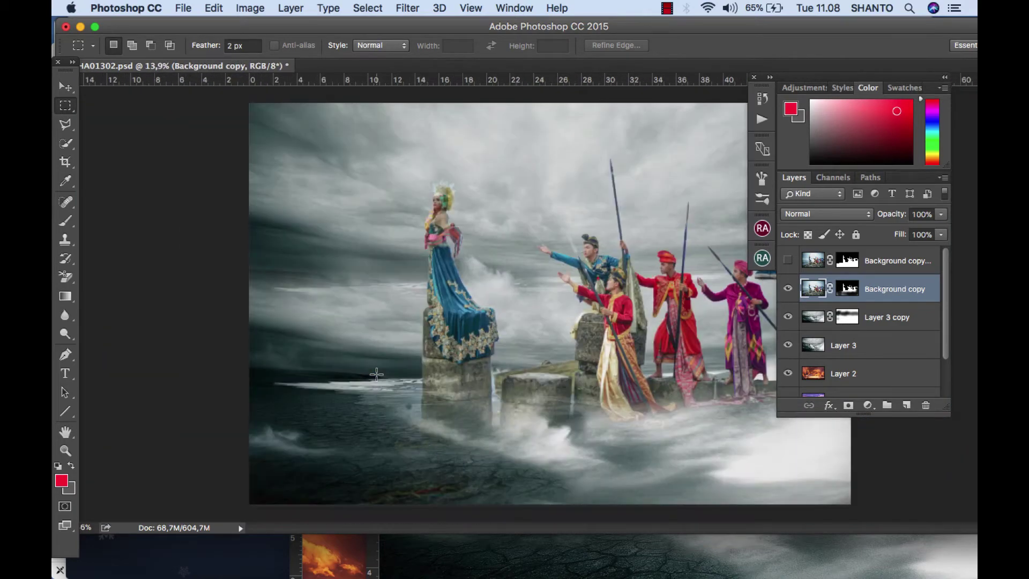
{"action": "left_click", "coordinate": [64, 87]}
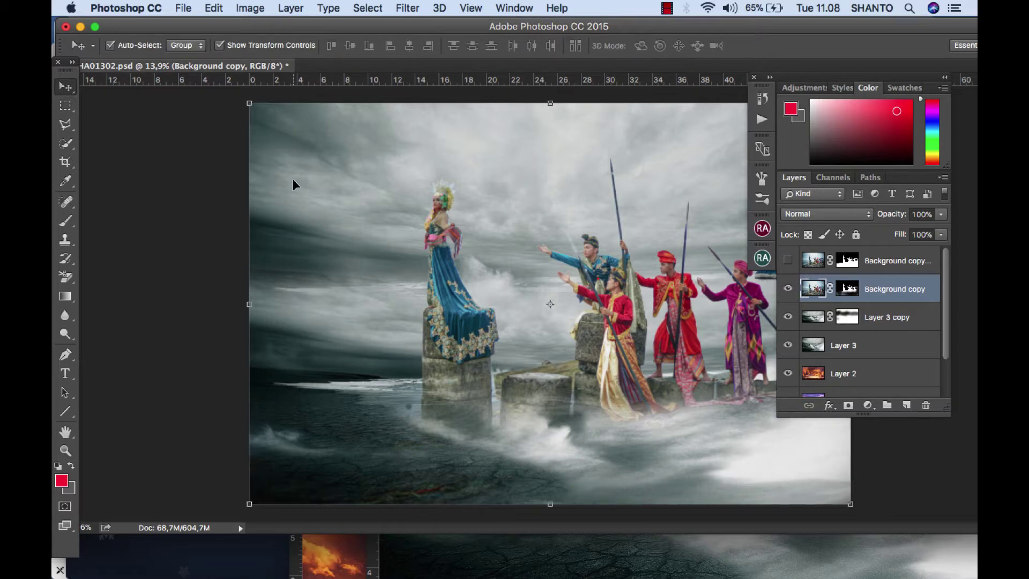
Step: Pick the 2000 wave brush at 2600 px and dab white mist onto the lower sea
{"action": "left_click", "coordinate": [666, 9]}
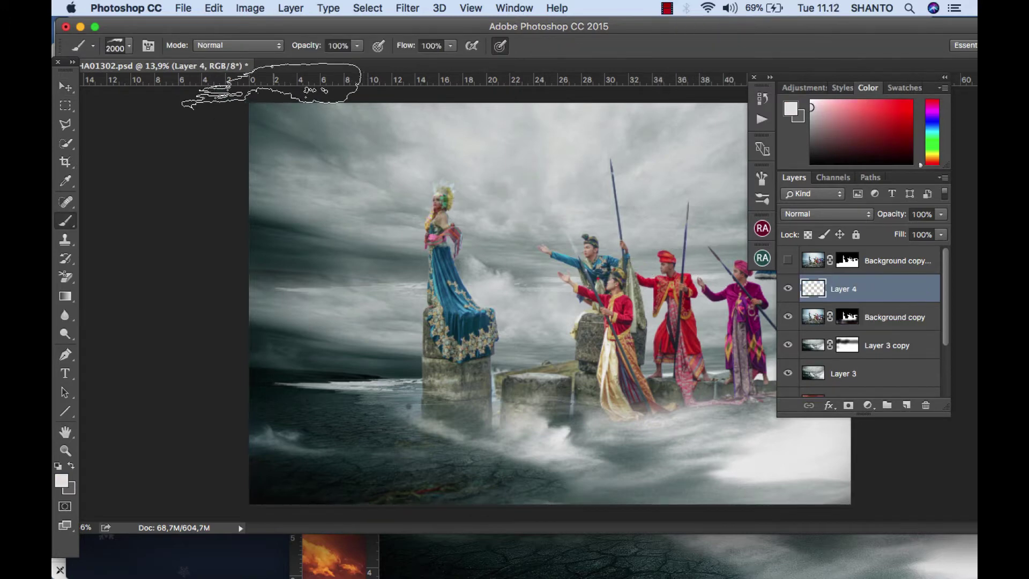
{"action": "left_click", "coordinate": [129, 46]}
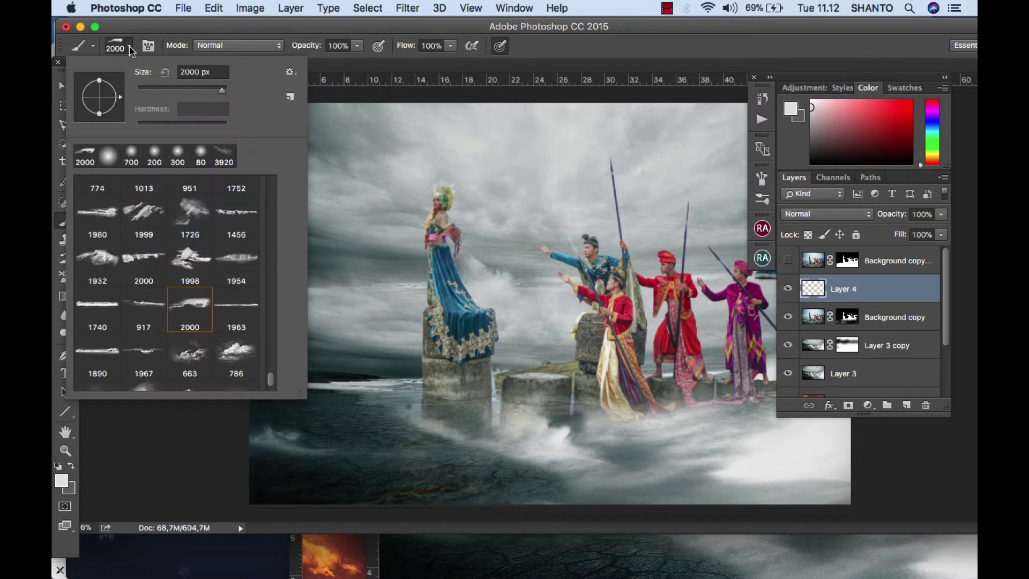
{"action": "double_click", "coordinate": [186, 313]}
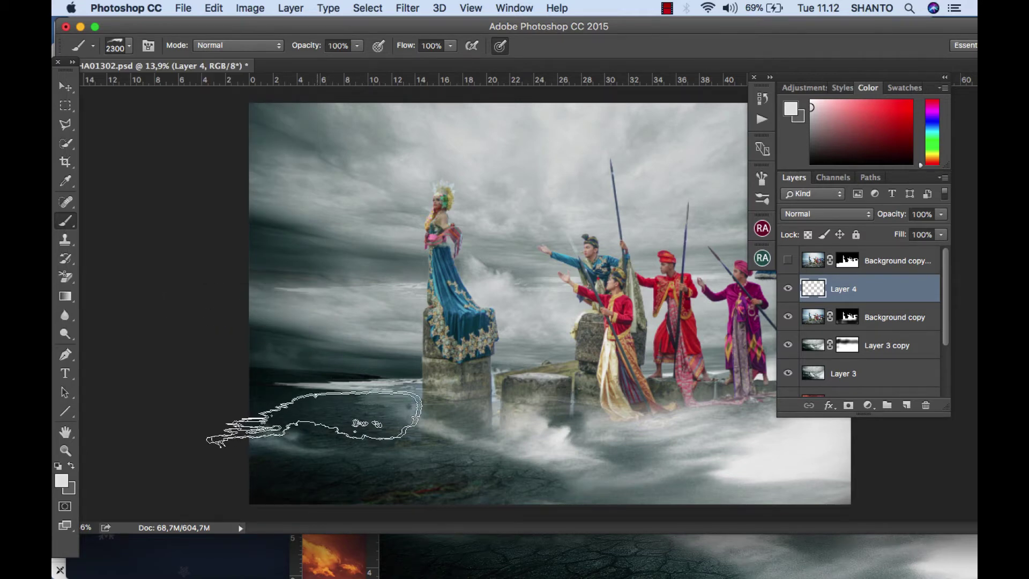
{"action": "left_click_drag", "start_coordinate": [315, 417], "coordinate": [353, 423]}
{"action": "left_click", "coordinate": [334, 426]}
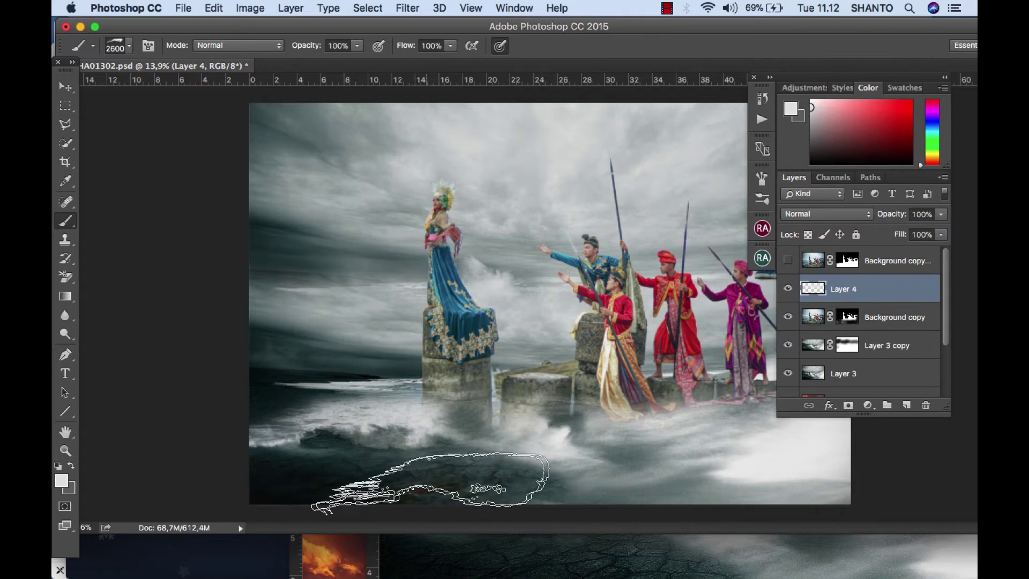
{"action": "left_click", "coordinate": [438, 485]}
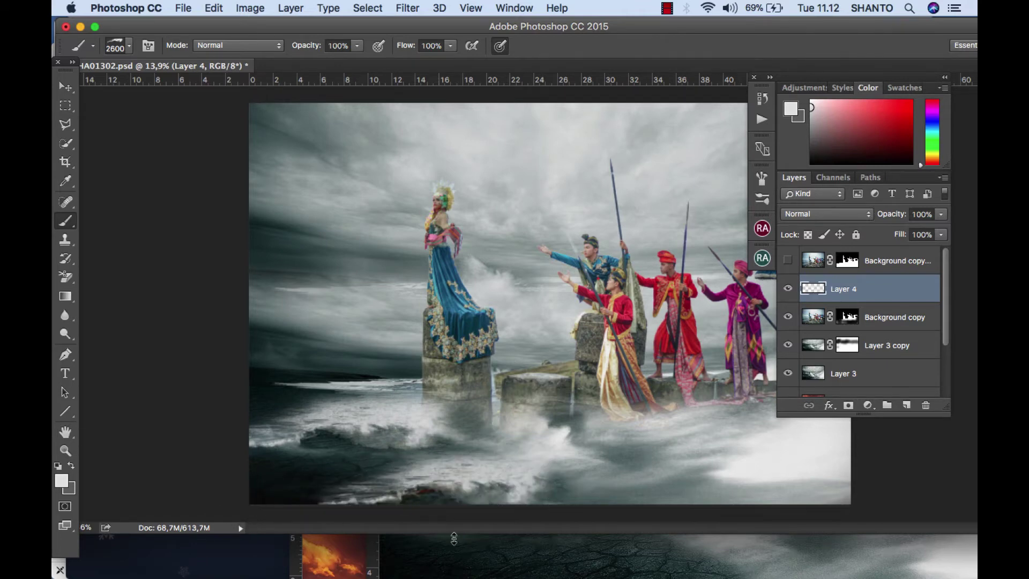
Step: Undo the last dab, then paint white surf along the bottom and around the right-hand figures
{"action": "left_click", "coordinate": [213, 8]}
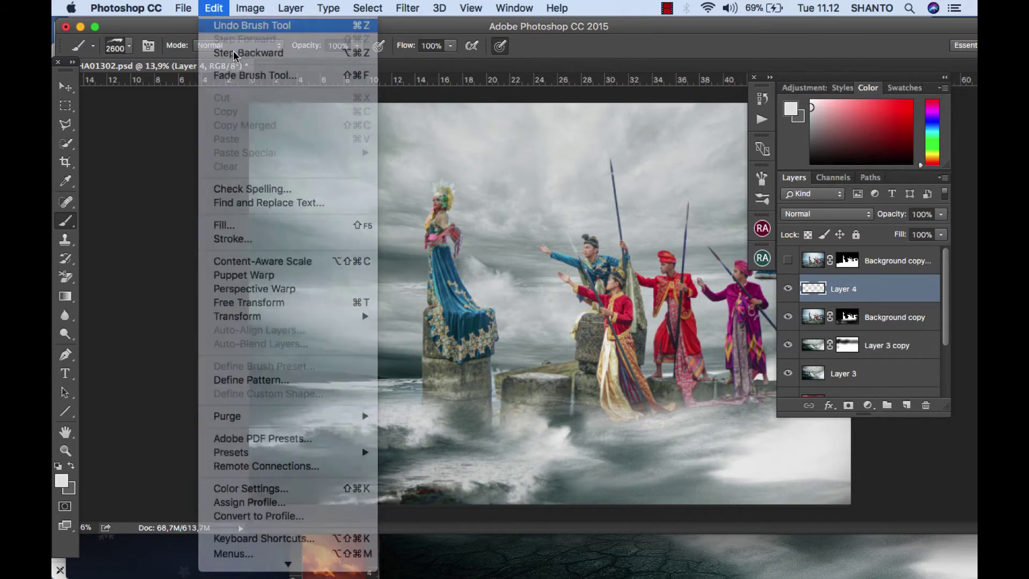
{"action": "left_click", "coordinate": [234, 55]}
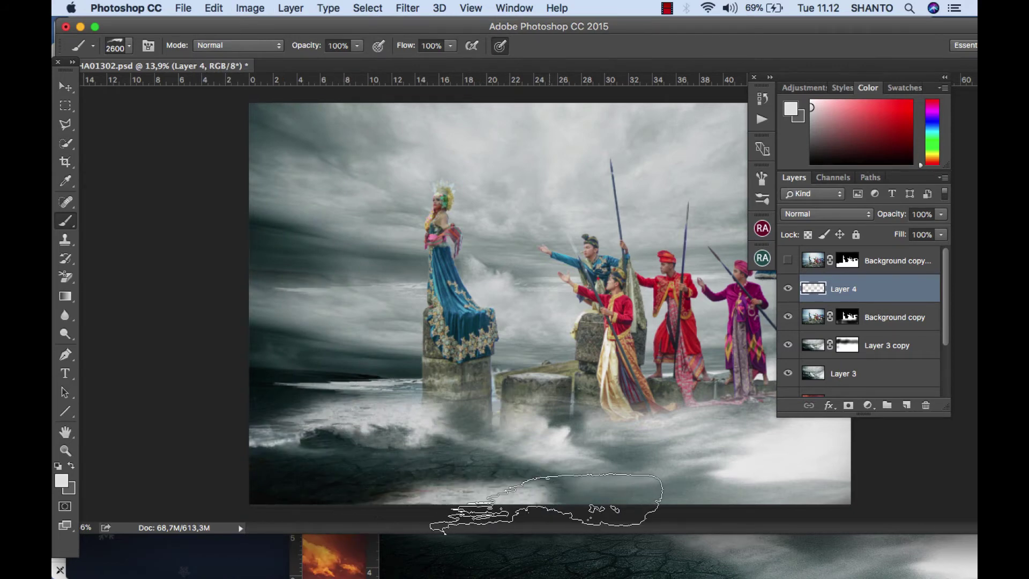
{"action": "mouse_move", "coordinate": [395, 517]}
{"action": "left_mouse_down"}
{"action": "mouse_move", "coordinate": [375, 514]}
{"action": "mouse_move", "coordinate": [711, 511]}
{"action": "left_mouse_up"}
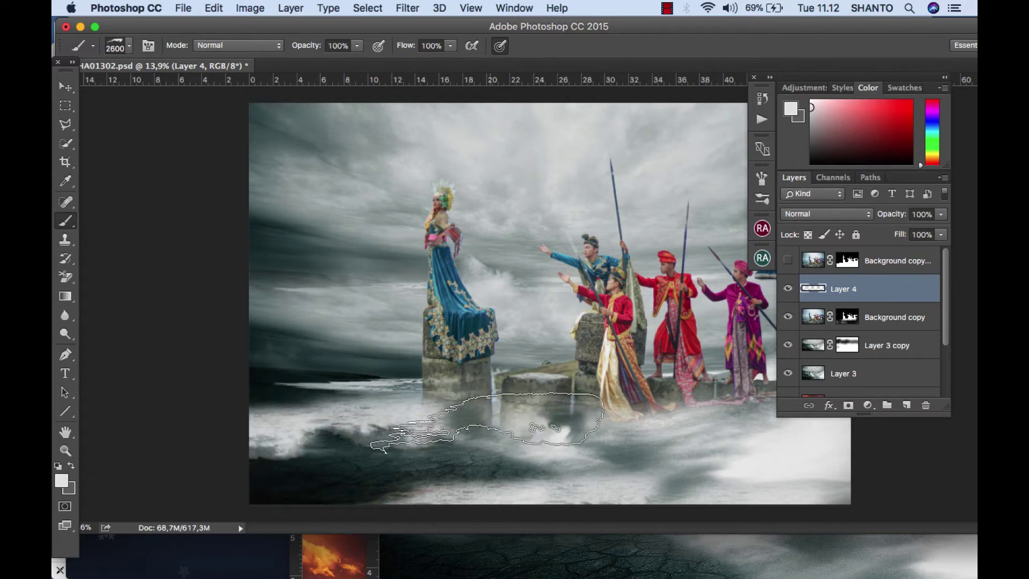
{"action": "left_click_drag", "start_coordinate": [527, 471], "coordinate": [627, 472]}
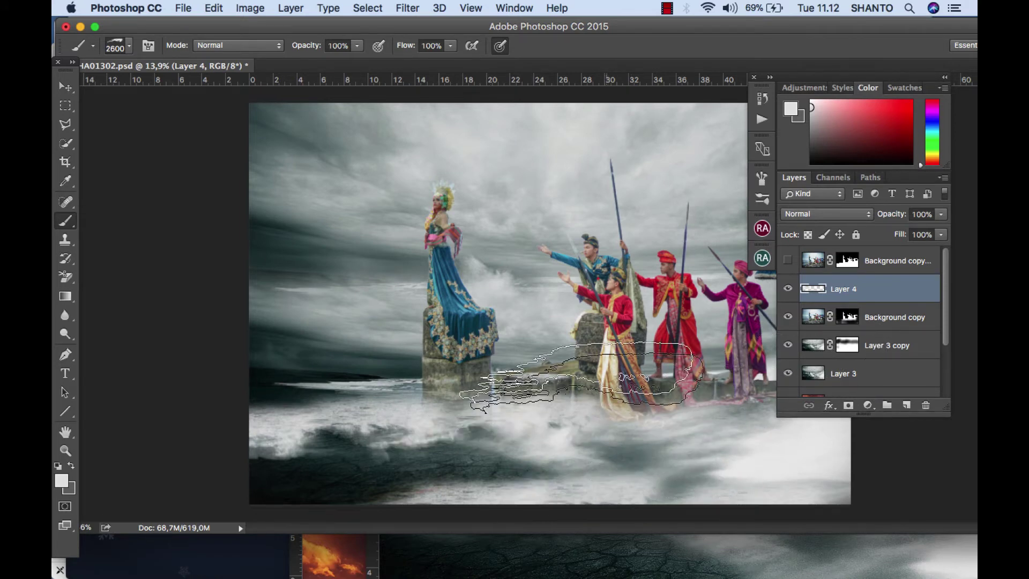
Step: Select the 1298 splash brush tip and add a new empty Layer 5
{"action": "scroll", "coordinate": [547, 304], "scroll_direction": "down", "scroll_amount": 2}
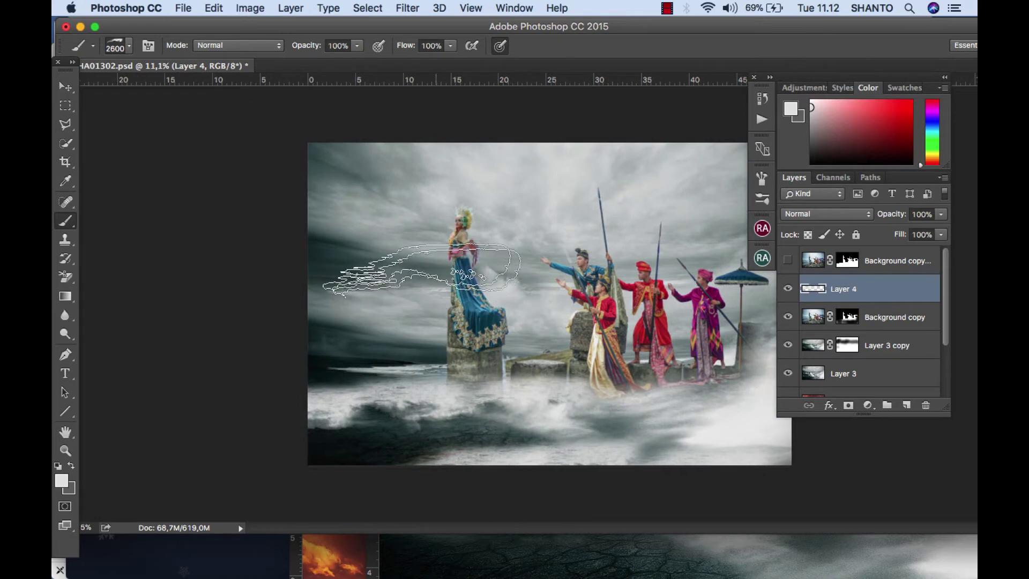
{"action": "left_click", "coordinate": [128, 47]}
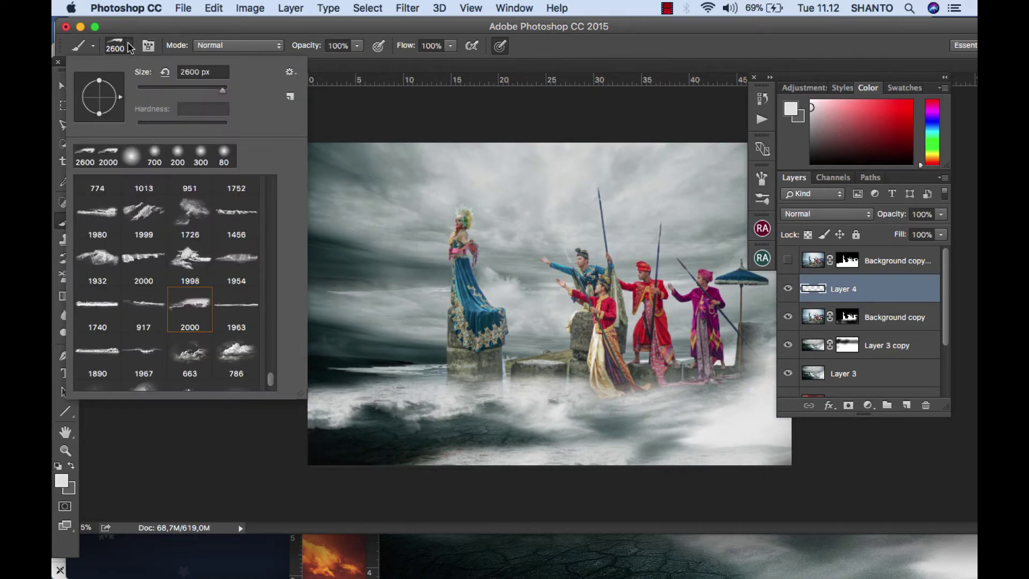
{"action": "scroll", "coordinate": [185, 229], "scroll_direction": "up", "scroll_amount": 5}
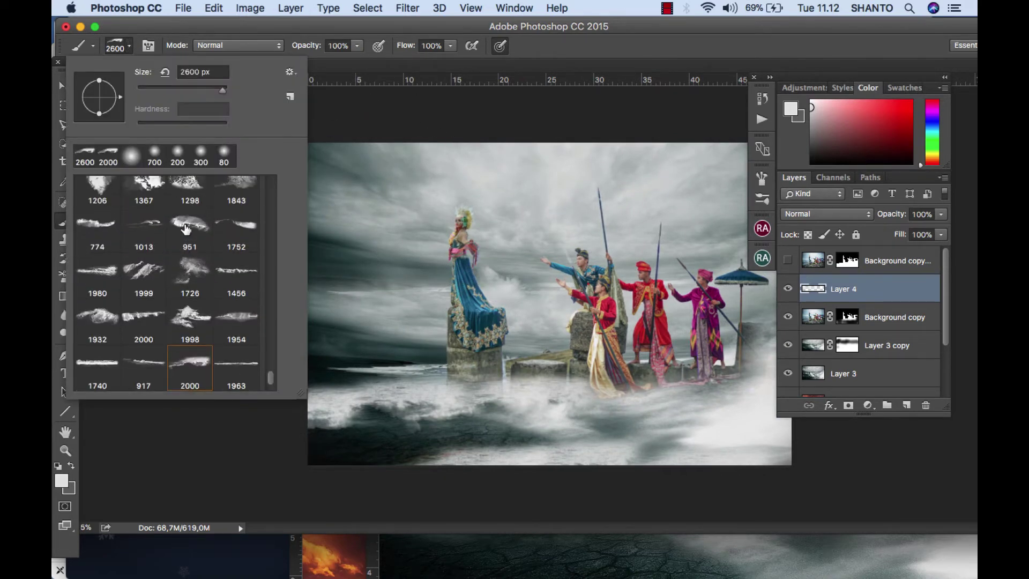
{"action": "scroll", "coordinate": [185, 229], "scroll_direction": "down", "scroll_amount": 2}
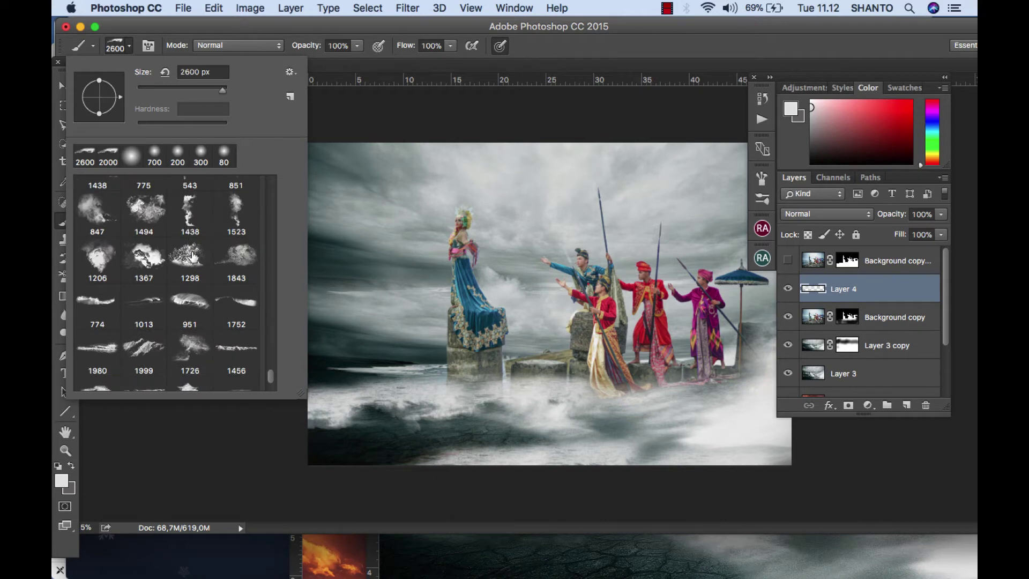
{"action": "left_click", "coordinate": [189, 256]}
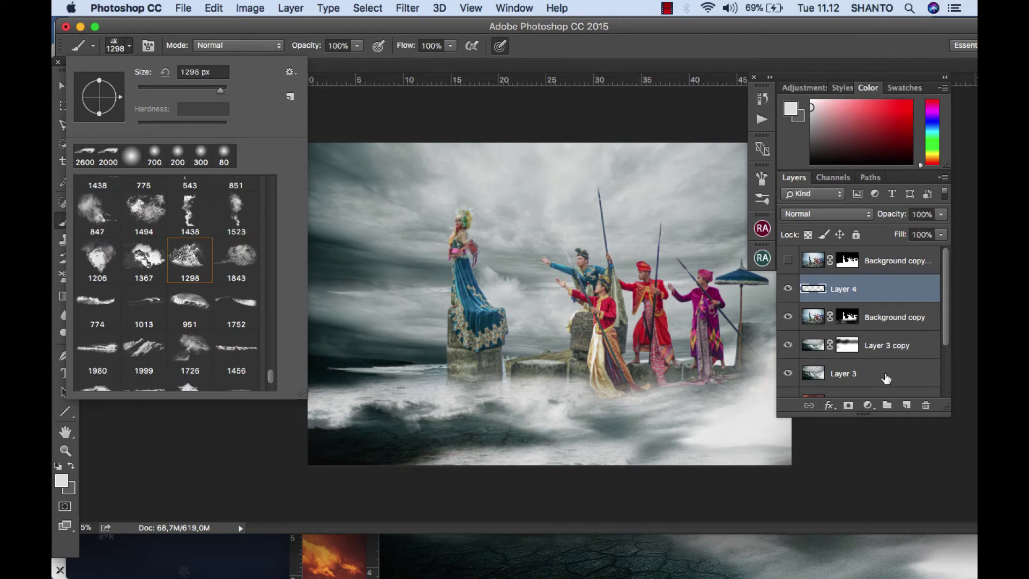
{"action": "left_click", "coordinate": [907, 403]}
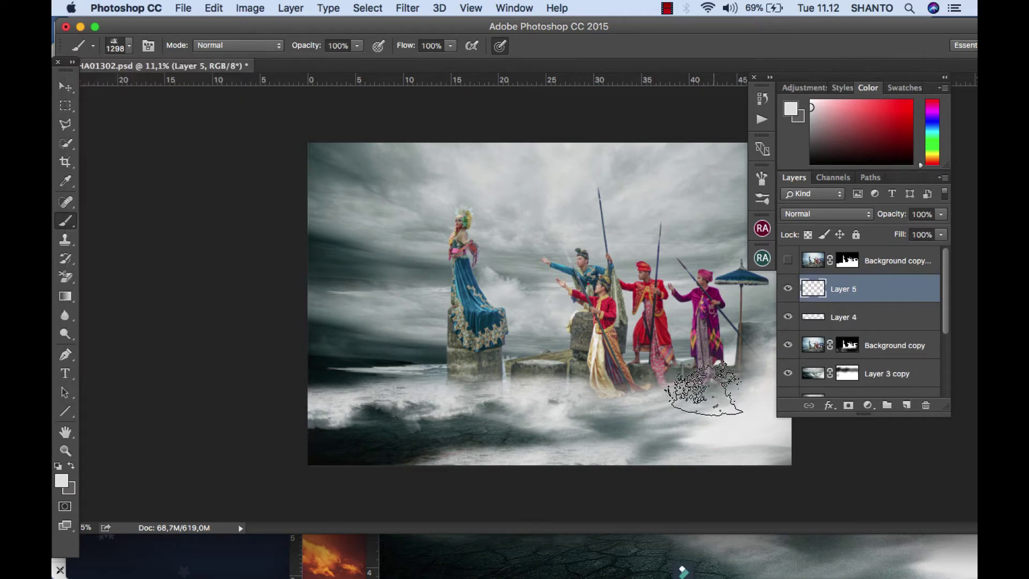
Step: Stamp white spray splashes beside the right-hand figures and along the lower-left edge, enlarging the brush
{"action": "left_click", "coordinate": [703, 389]}
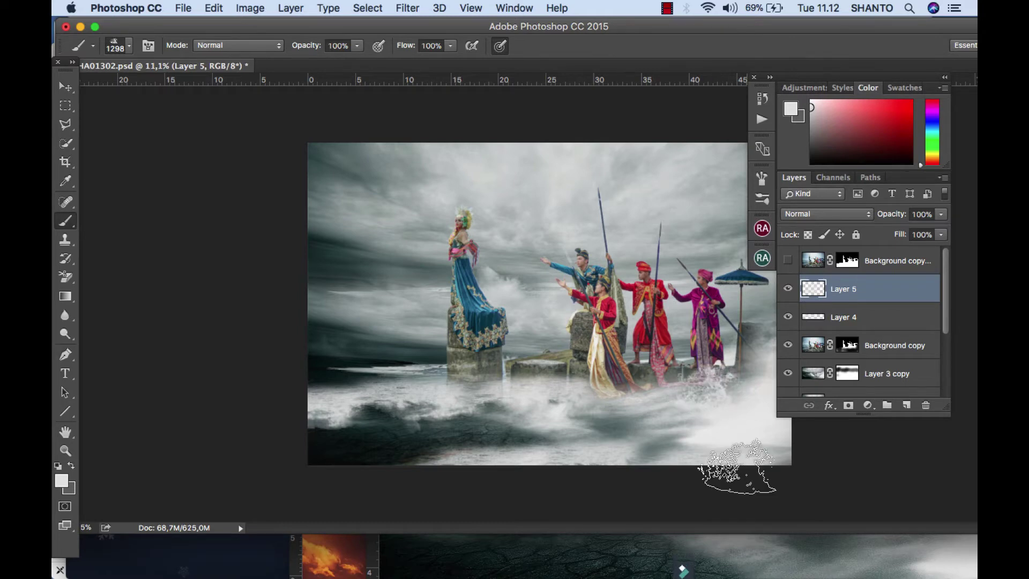
{"action": "scroll", "coordinate": [595, 259], "scroll_direction": "down", "scroll_amount": 2}
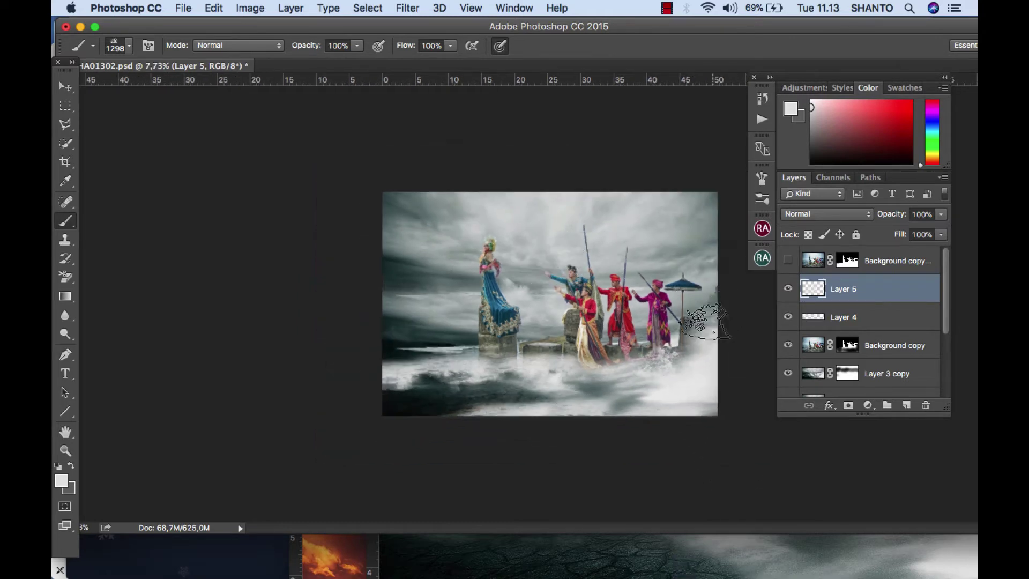
{"action": "key", "text": "bracketright"}
{"action": "key", "text": "bracketright"}
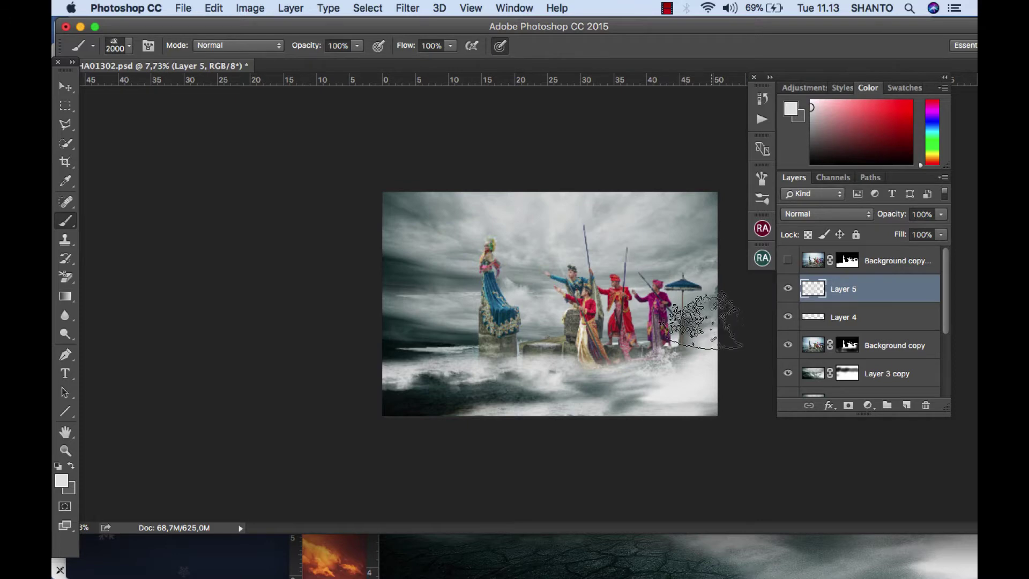
{"action": "key", "text": "bracketright"}
{"action": "key", "text": "bracketright"}
{"action": "key", "text": "bracketright"}
{"action": "left_click", "coordinate": [712, 335]}
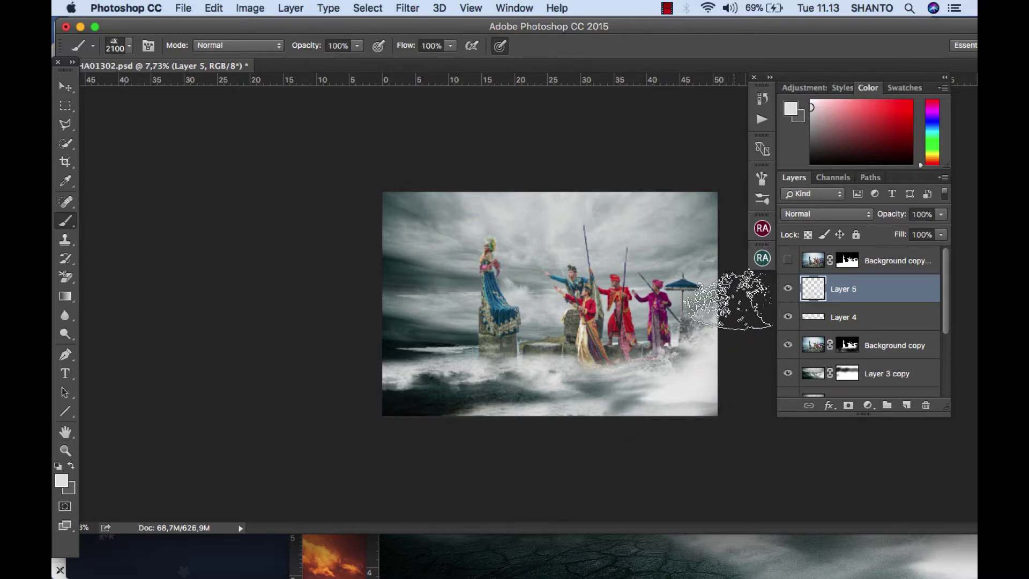
{"action": "left_click", "coordinate": [738, 306]}
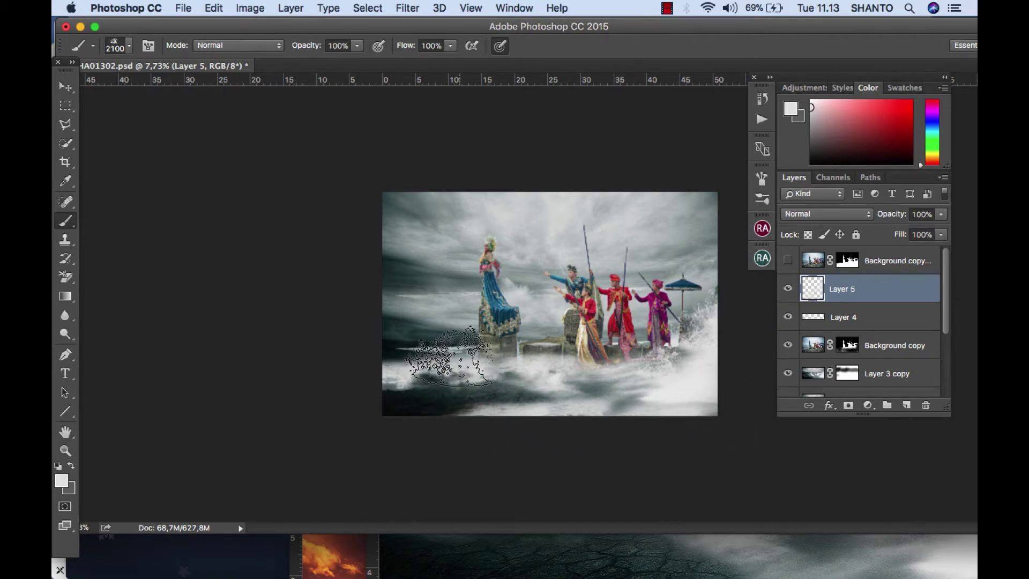
{"action": "key", "text": "super+plus"}
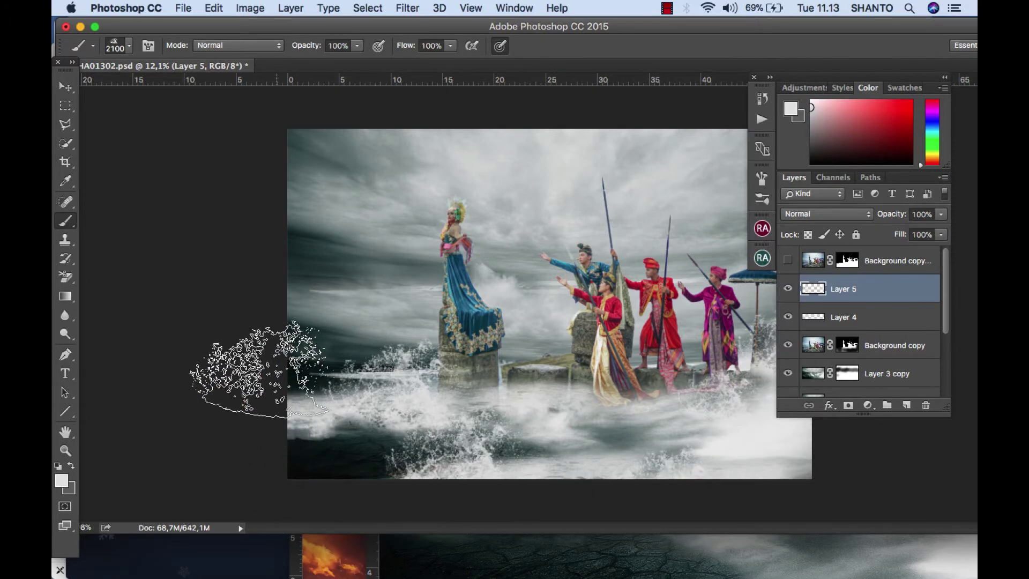
{"action": "left_click", "coordinate": [260, 370]}
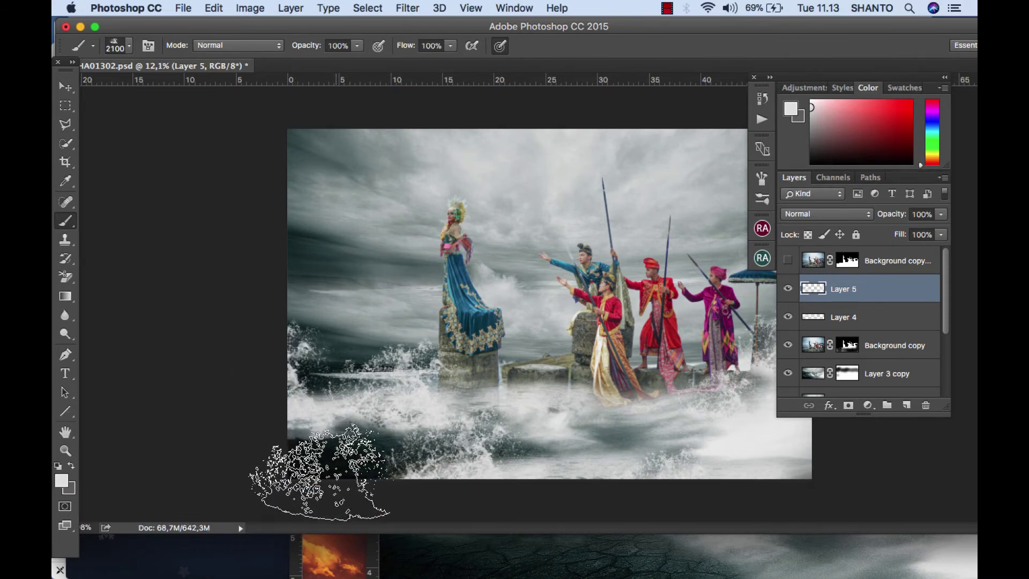
Step: Pick the 1456 streaky wave brush tip at 3200 px
{"action": "left_click", "coordinate": [129, 47]}
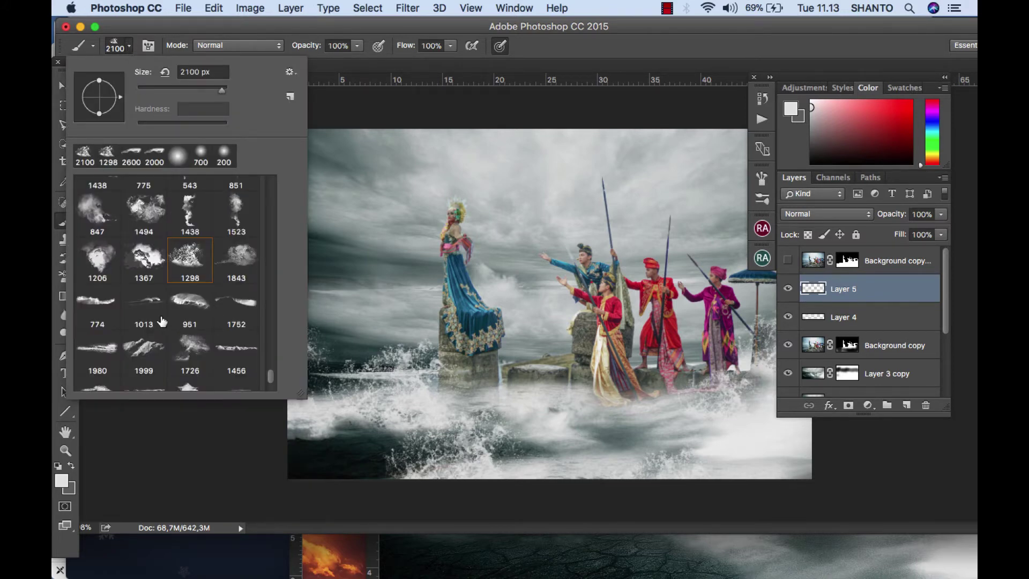
{"action": "left_click", "coordinate": [233, 359]}
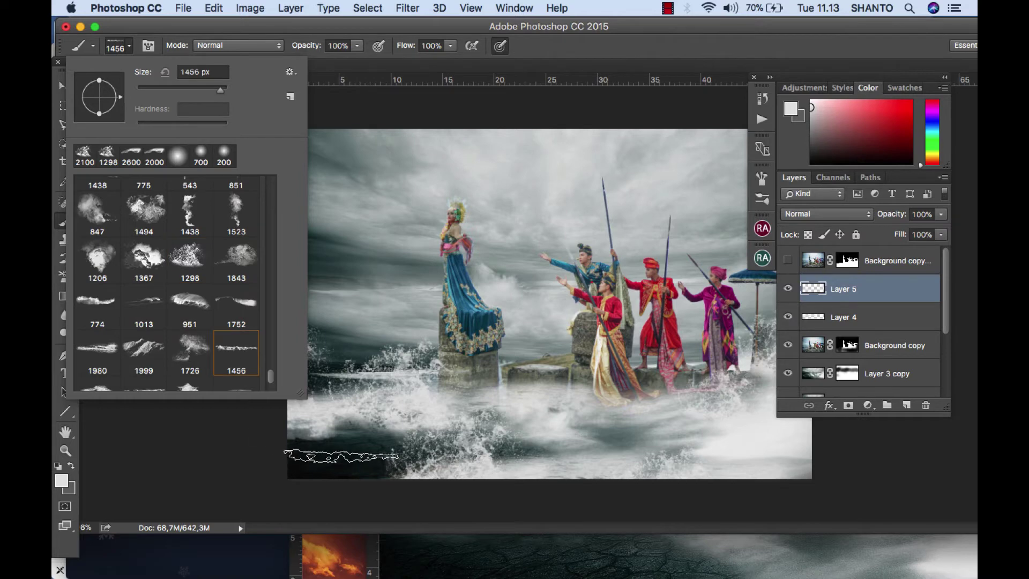
{"action": "left_click_drag", "start_coordinate": [220, 91], "coordinate": [226, 91]}
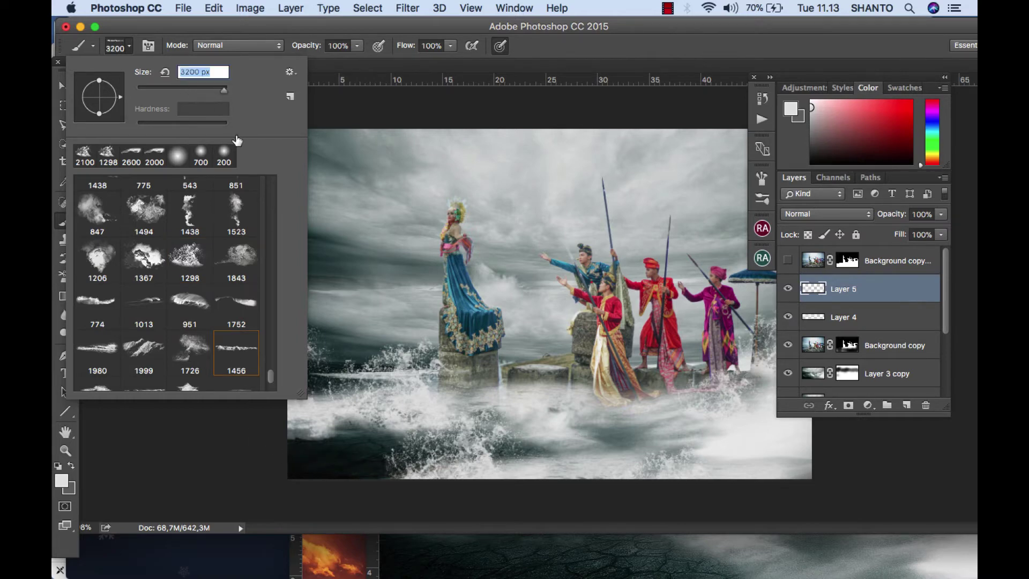
Step: Paint white mist across the lower left and dancers' legs on new Layer 6, placed above Layer 3 copy
{"action": "left_click", "coordinate": [906, 408]}
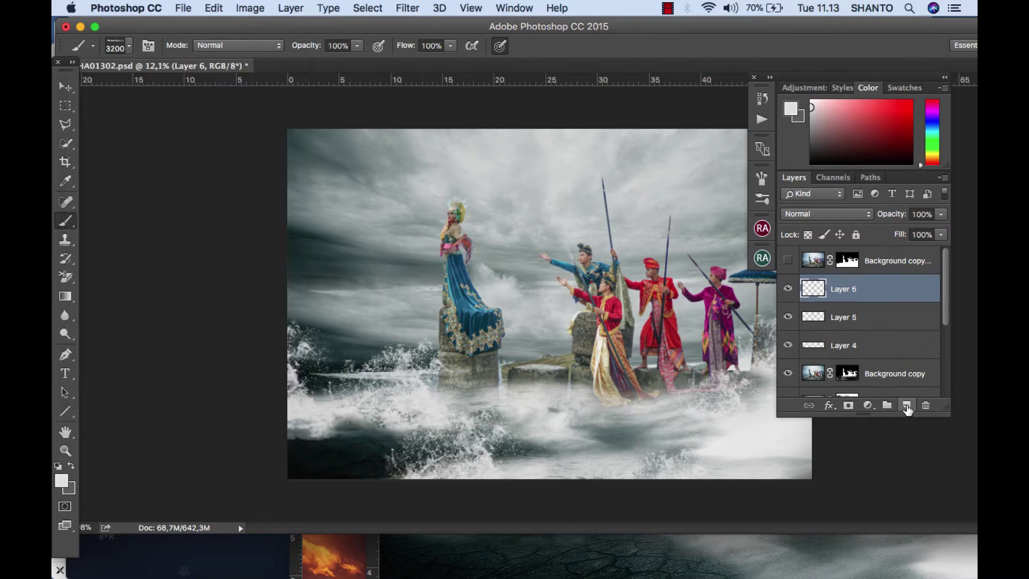
{"action": "left_click", "coordinate": [378, 452]}
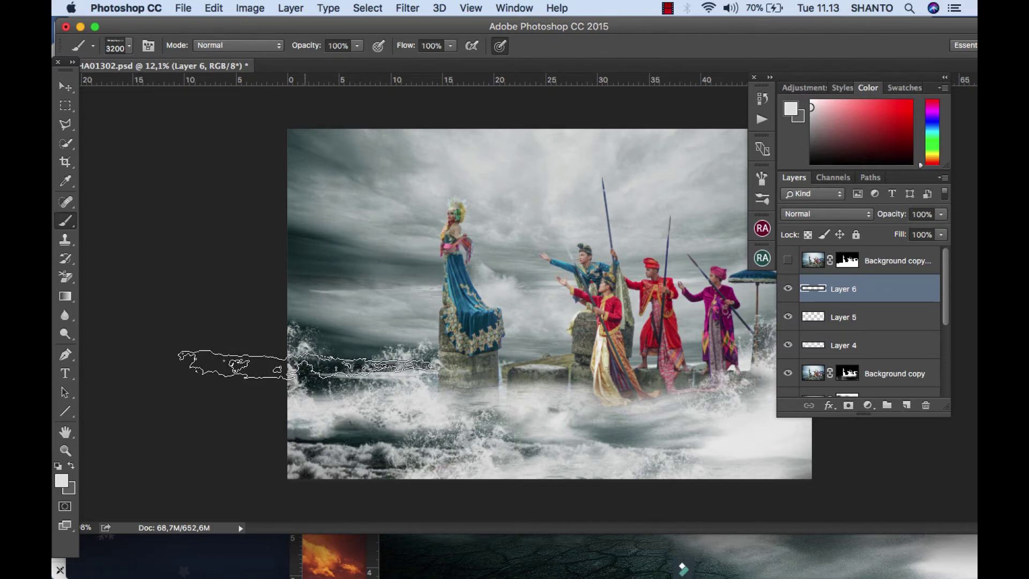
{"action": "left_click", "coordinate": [278, 364]}
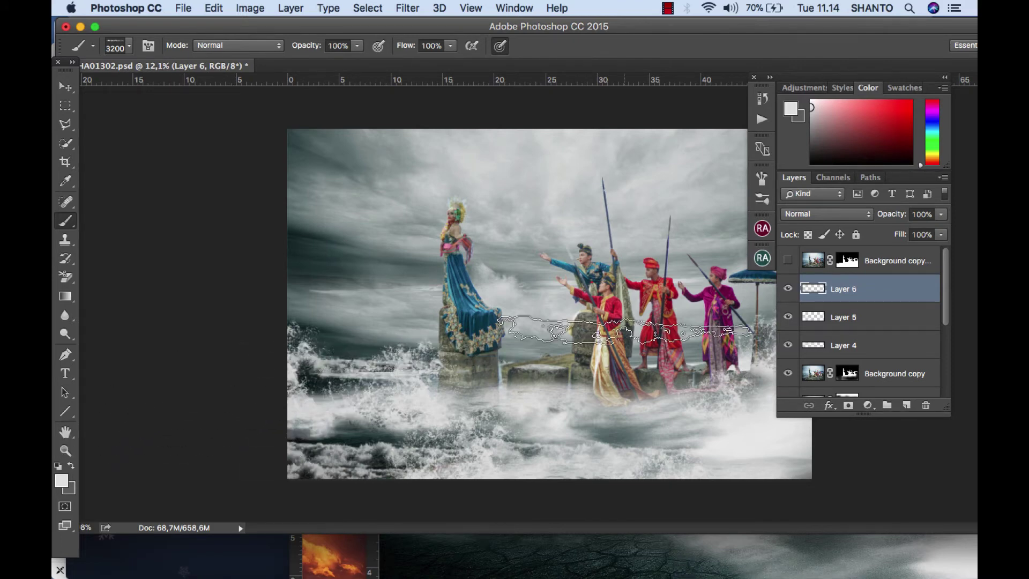
{"action": "left_click_drag", "start_coordinate": [498, 362], "coordinate": [611, 360]}
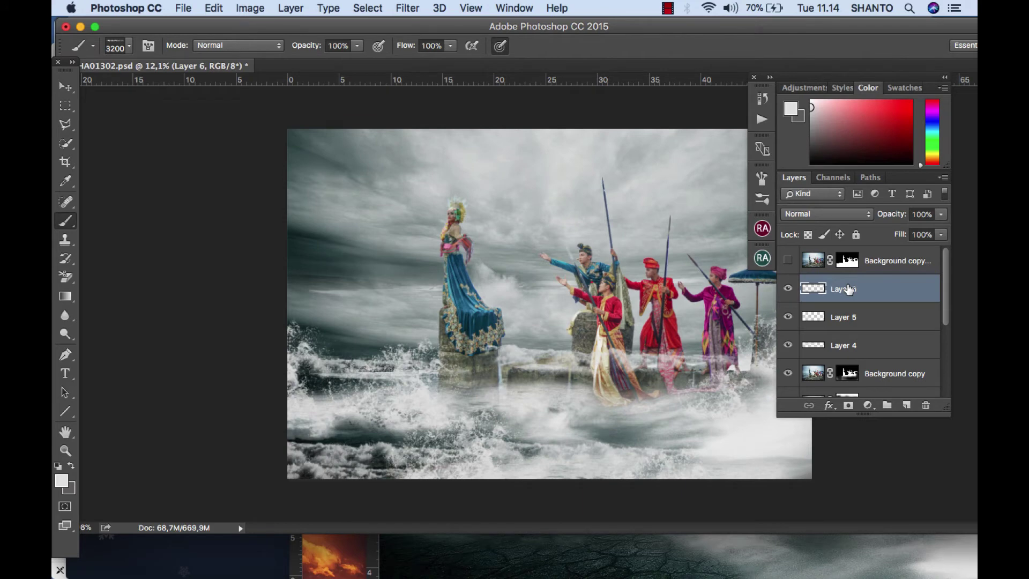
{"action": "left_click_drag", "start_coordinate": [848, 289], "coordinate": [846, 383]}
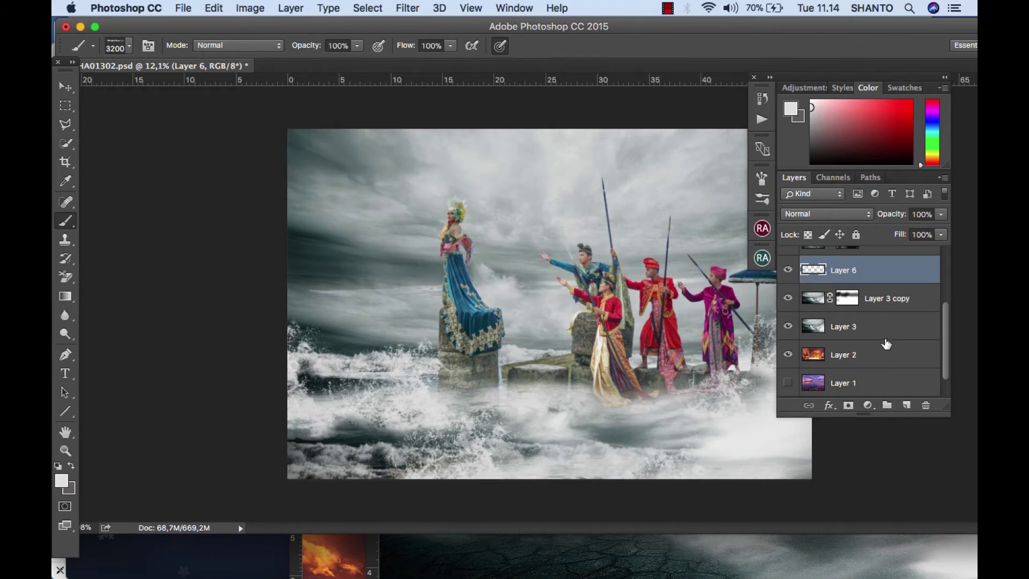
Step: Zoom in on the rocks, target the Background copy layer mask, and select the Polygonal Lasso
{"action": "scroll", "coordinate": [885, 343], "scroll_direction": "up", "scroll_amount": 1}
{"action": "key", "text": "super+minus"}
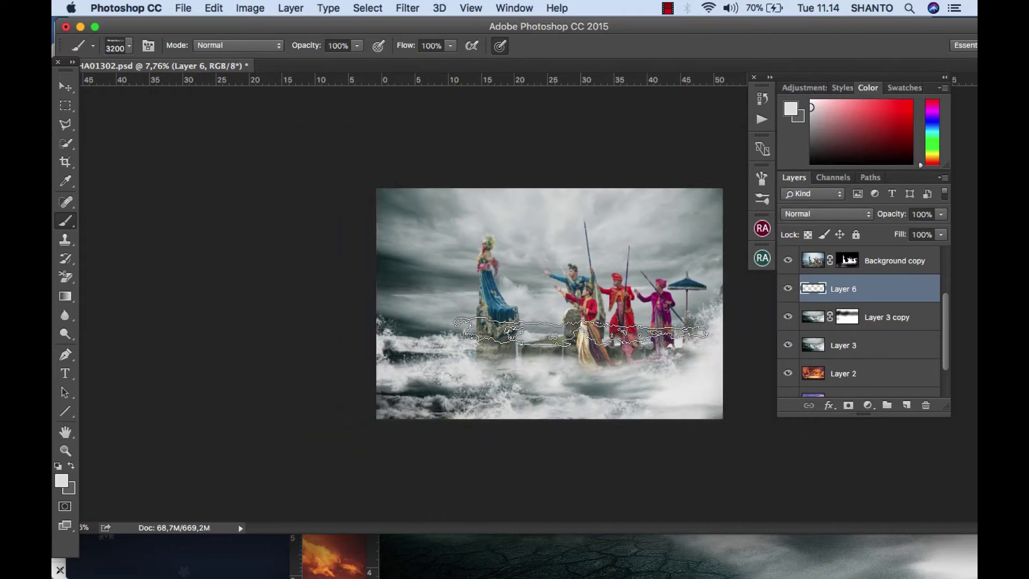
{"action": "scroll", "coordinate": [582, 330], "scroll_direction": "up", "scroll_amount": 2}
{"action": "scroll", "coordinate": [581, 330], "scroll_direction": "up", "scroll_amount": 2}
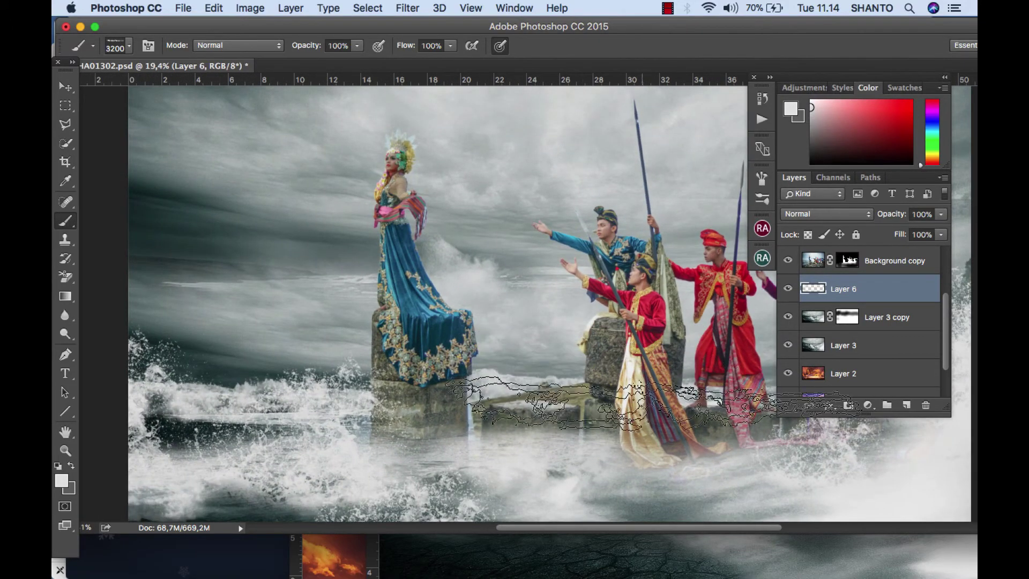
{"action": "scroll", "coordinate": [568, 322], "scroll_direction": "up", "scroll_amount": 1}
{"action": "scroll", "coordinate": [568, 321], "scroll_direction": "up", "scroll_amount": 1}
{"action": "scroll", "coordinate": [568, 321], "scroll_direction": "up", "scroll_amount": 1}
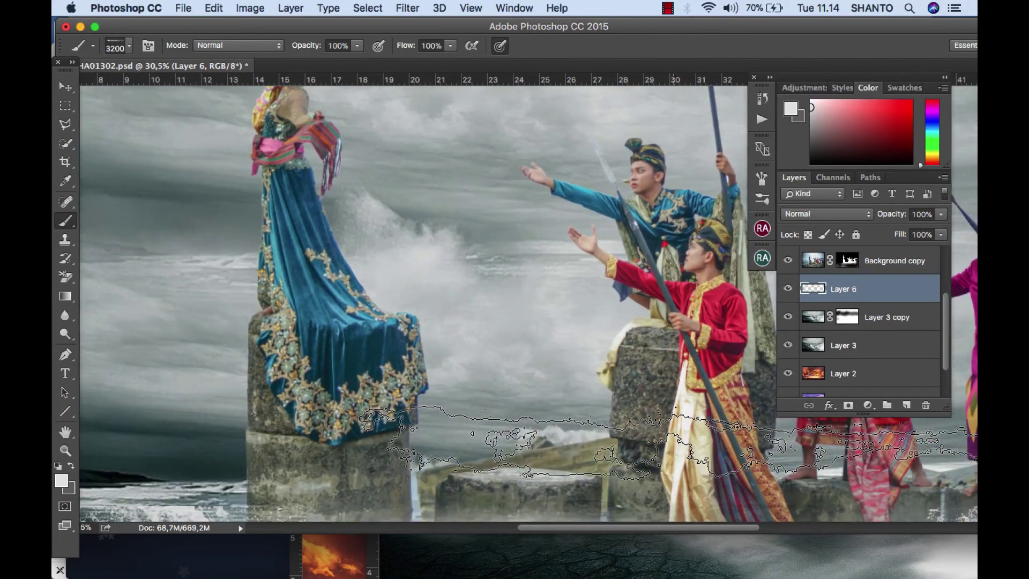
{"action": "scroll", "coordinate": [667, 439], "scroll_direction": "up", "scroll_amount": 1}
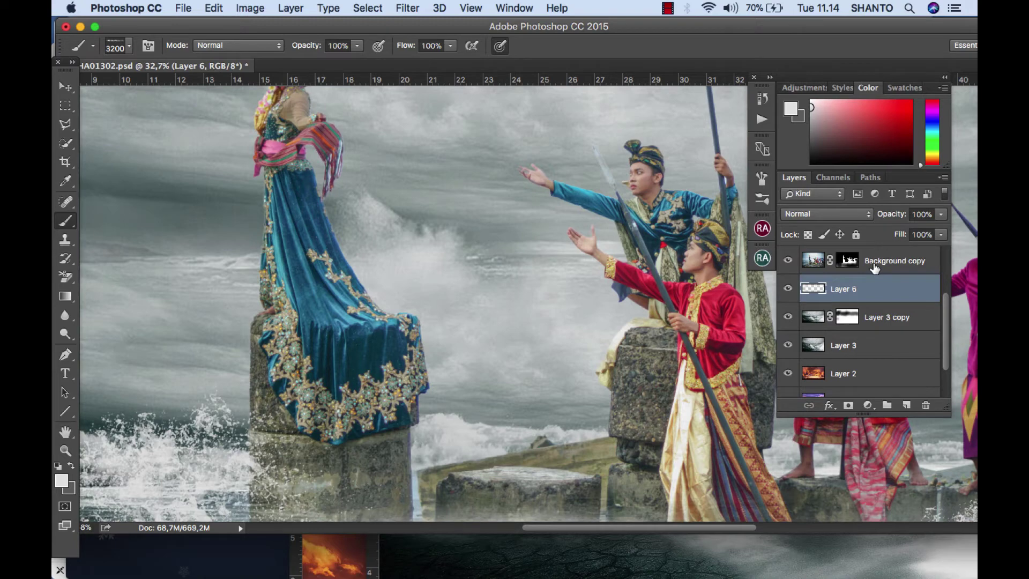
{"action": "left_click", "coordinate": [848, 261]}
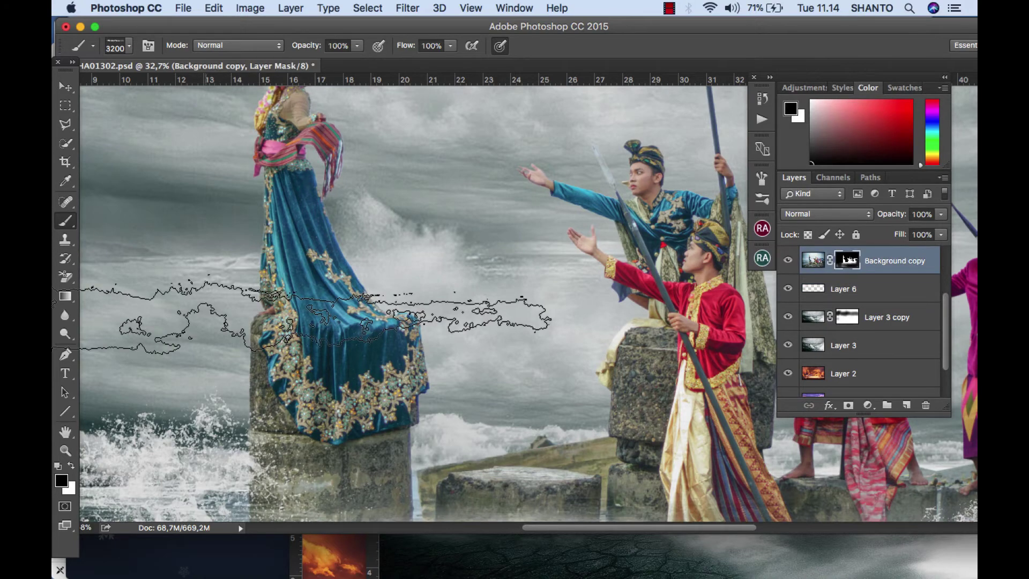
{"action": "left_click", "coordinate": [64, 126]}
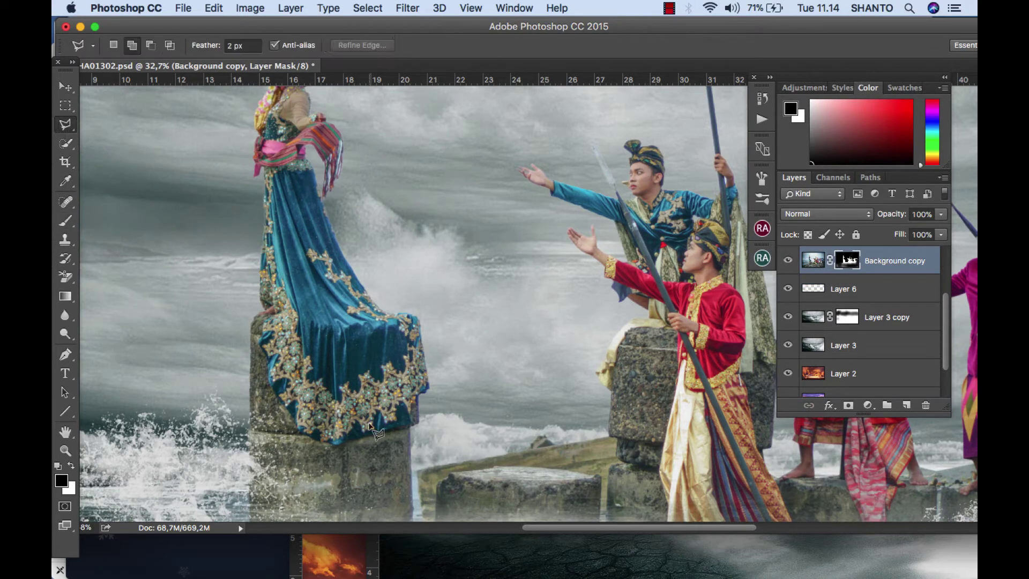
Step: Trace a polygonal selection around the wooden plank between the two rocks
{"action": "scroll", "coordinate": [429, 490], "scroll_direction": "down", "scroll_amount": 5}
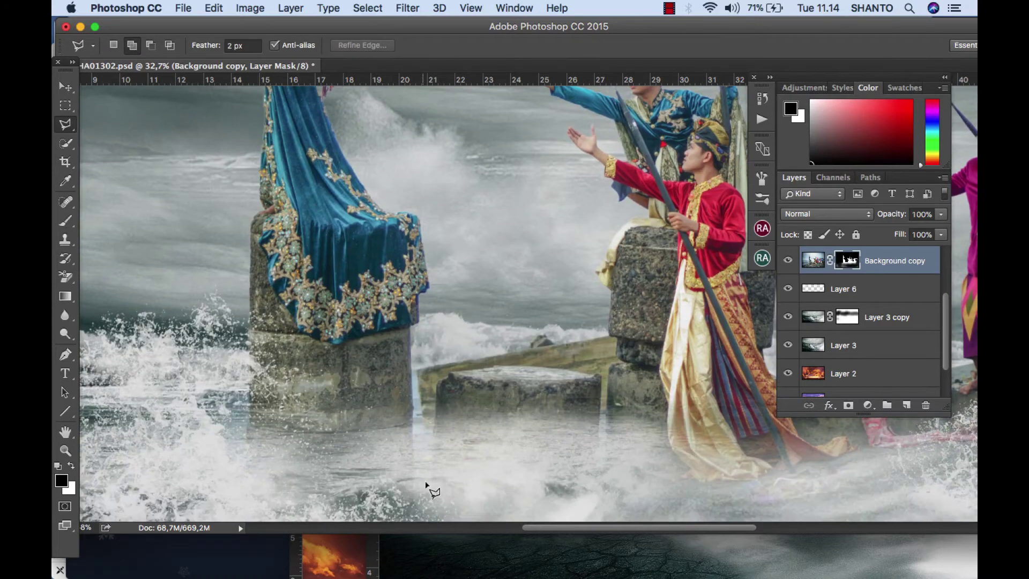
{"action": "left_click", "coordinate": [421, 425]}
{"action": "left_click", "coordinate": [434, 419]}
{"action": "left_click", "coordinate": [439, 376]}
{"action": "left_click", "coordinate": [549, 368]}
{"action": "left_click", "coordinate": [600, 375]}
{"action": "left_click", "coordinate": [603, 416]}
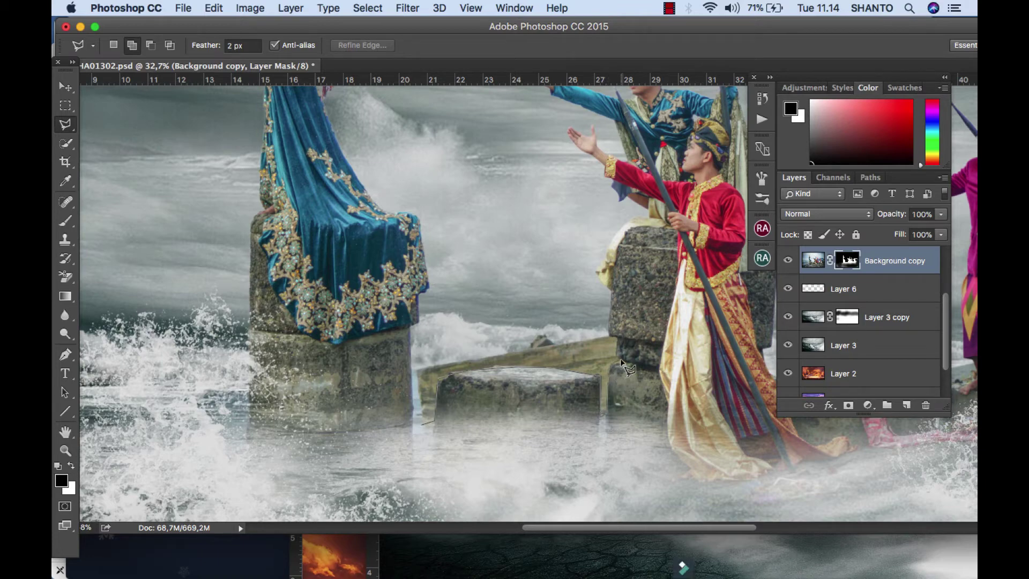
{"action": "left_click", "coordinate": [609, 335]}
{"action": "left_click", "coordinate": [555, 325]}
{"action": "left_click", "coordinate": [485, 325]}
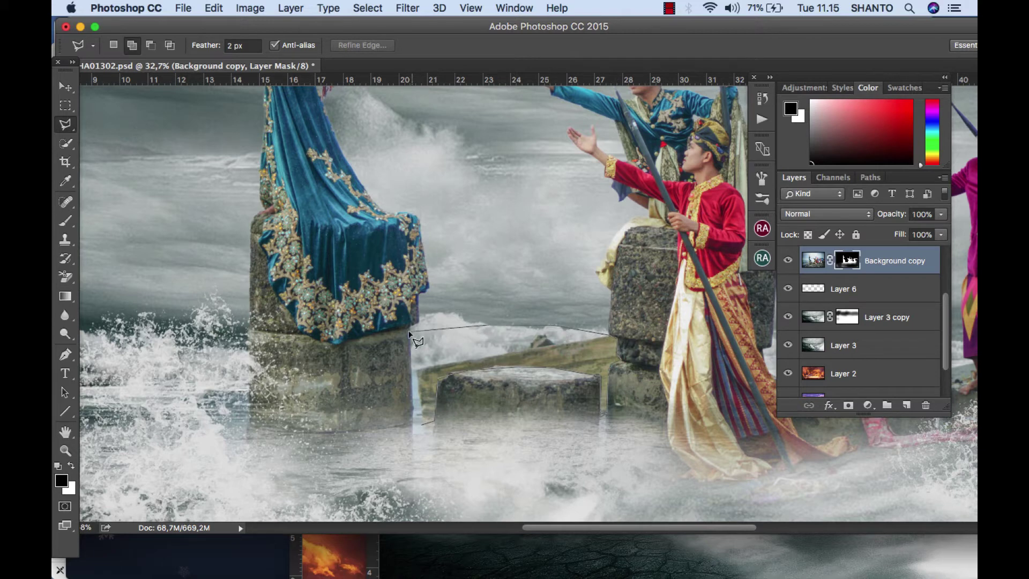
{"action": "left_click", "coordinate": [410, 330]}
{"action": "left_click", "coordinate": [416, 419]}
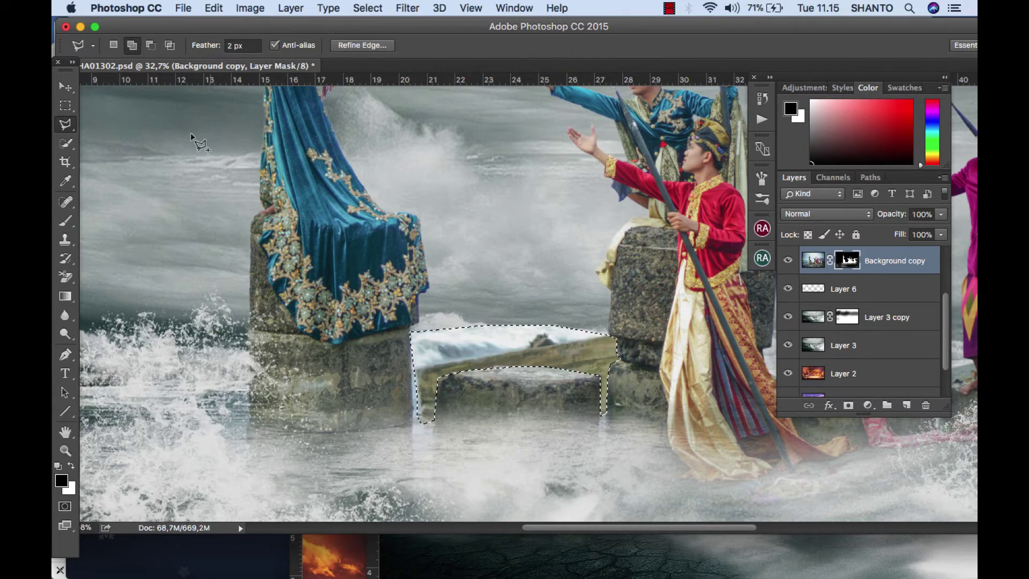
Step: Target the Background copy image pixels and delete the selected plank to reveal the surf
{"action": "left_click", "coordinate": [214, 8]}
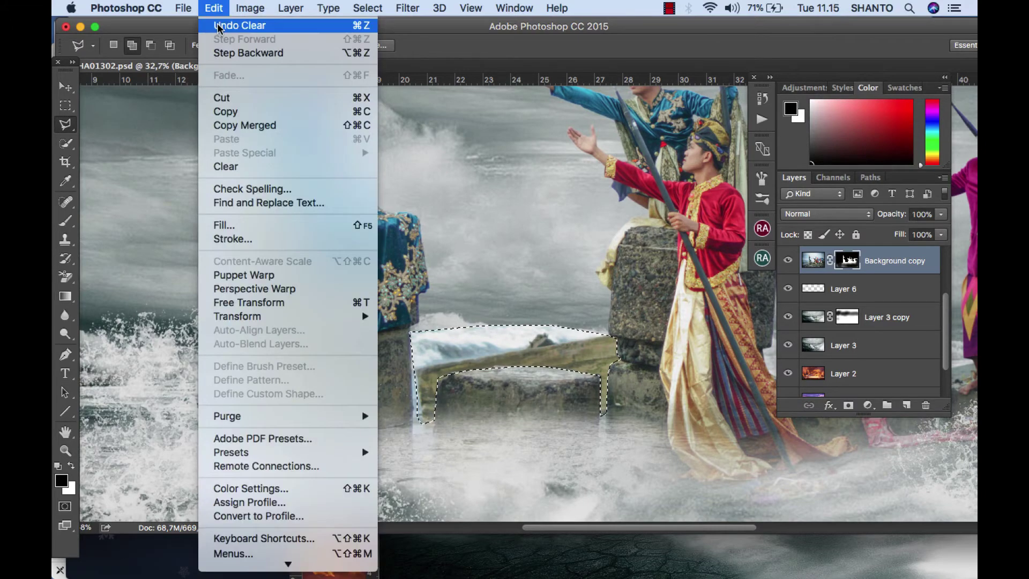
{"action": "left_click", "coordinate": [284, 67]}
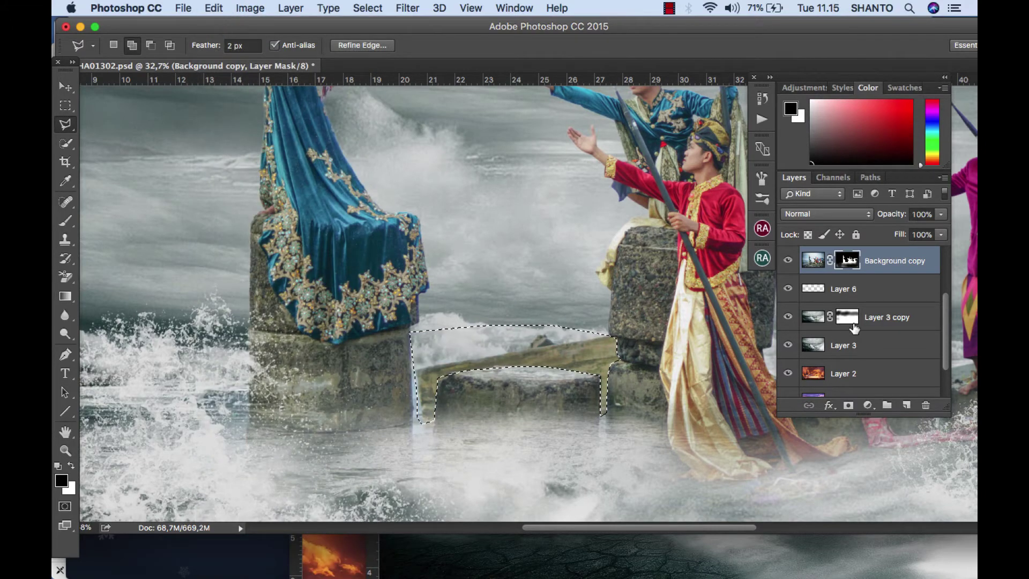
{"action": "scroll", "coordinate": [855, 329], "scroll_direction": "up", "scroll_amount": 3}
{"action": "scroll", "coordinate": [854, 328], "scroll_direction": "up", "scroll_amount": 1}
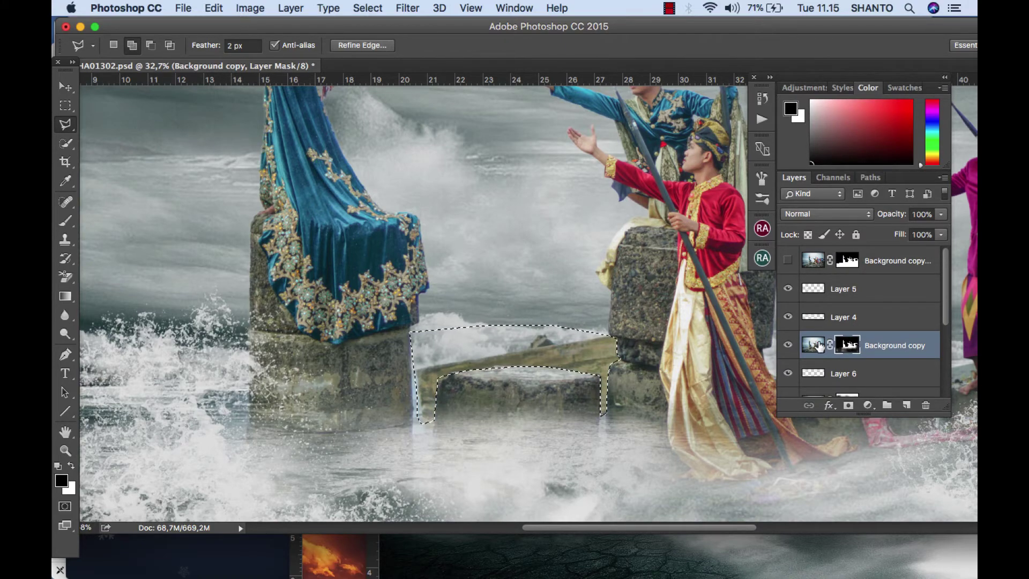
{"action": "left_click", "coordinate": [817, 348]}
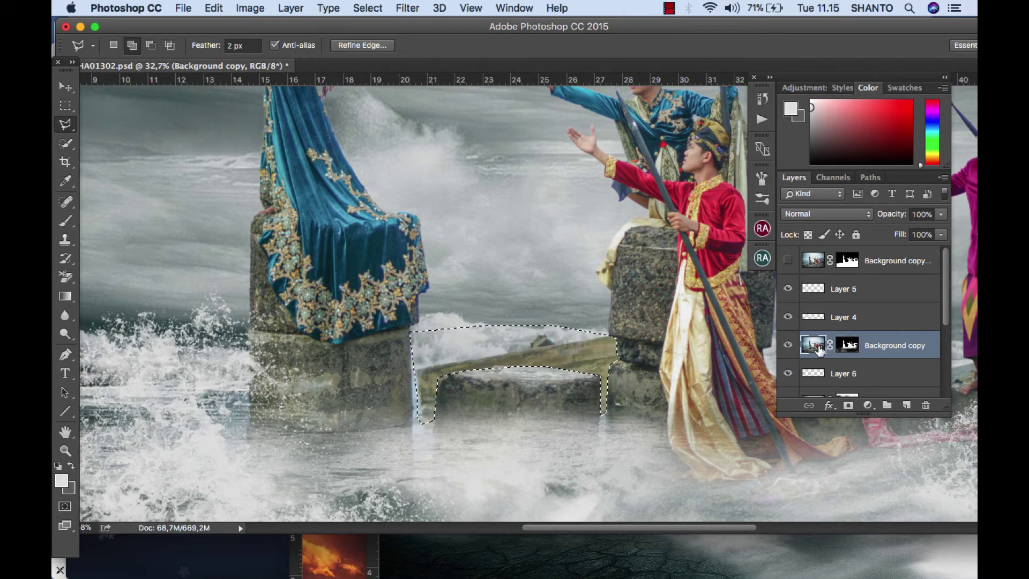
{"action": "key", "text": "Delete"}
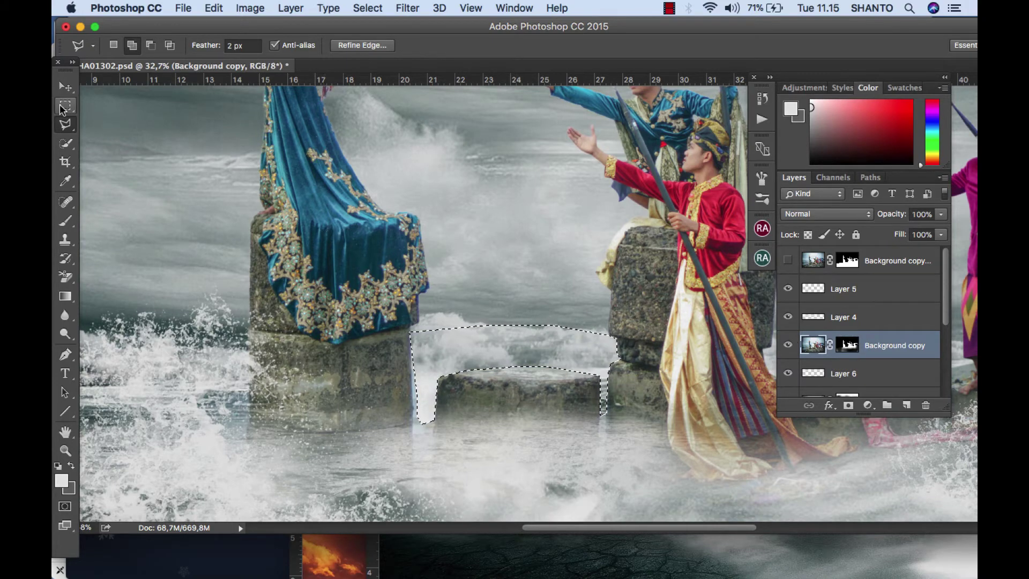
{"action": "left_click", "coordinate": [64, 106]}
{"action": "left_click", "coordinate": [676, 310]}
{"action": "scroll", "coordinate": [554, 351], "scroll_direction": "down", "scroll_amount": 5}
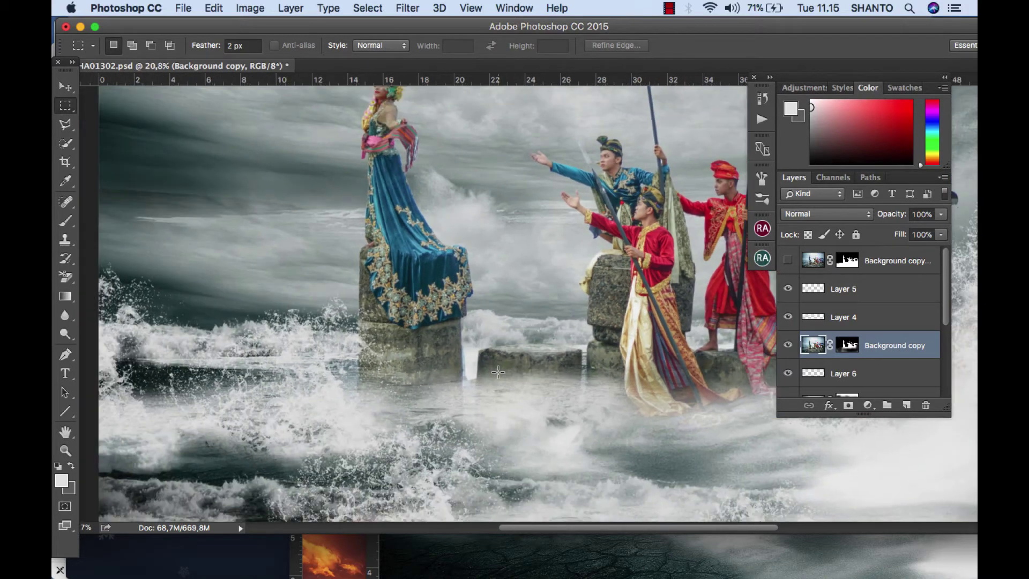
{"action": "scroll", "coordinate": [497, 371], "scroll_direction": "down", "scroll_amount": 2}
{"action": "scroll", "coordinate": [498, 371], "scroll_direction": "down", "scroll_amount": 1}
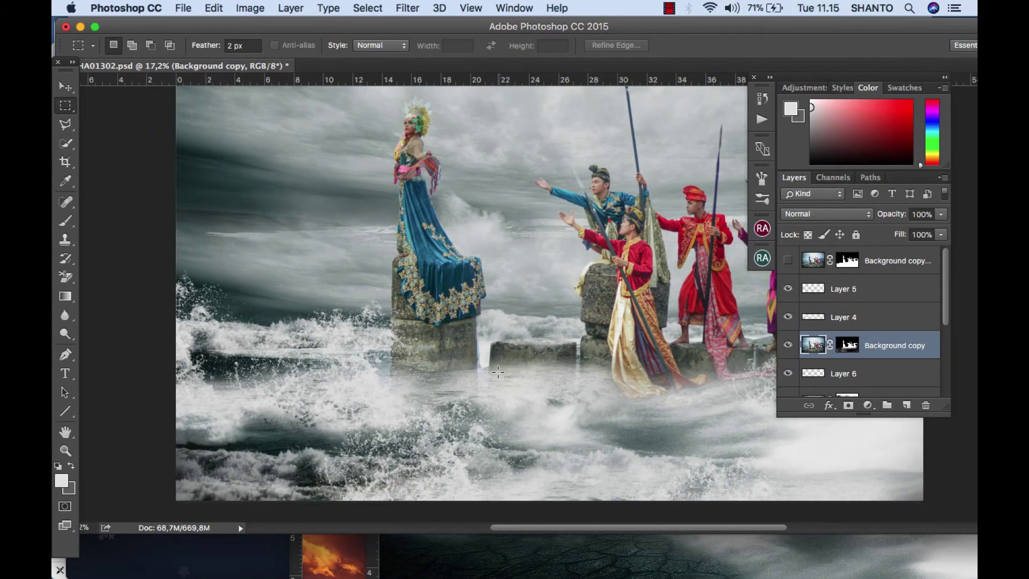
{"action": "scroll", "coordinate": [498, 372], "scroll_direction": "down", "scroll_amount": 2}
{"action": "scroll", "coordinate": [498, 371], "scroll_direction": "down", "scroll_amount": 1}
{"action": "scroll", "coordinate": [498, 372], "scroll_direction": "down", "scroll_amount": 1}
{"action": "scroll", "coordinate": [498, 371], "scroll_direction": "down", "scroll_amount": 1}
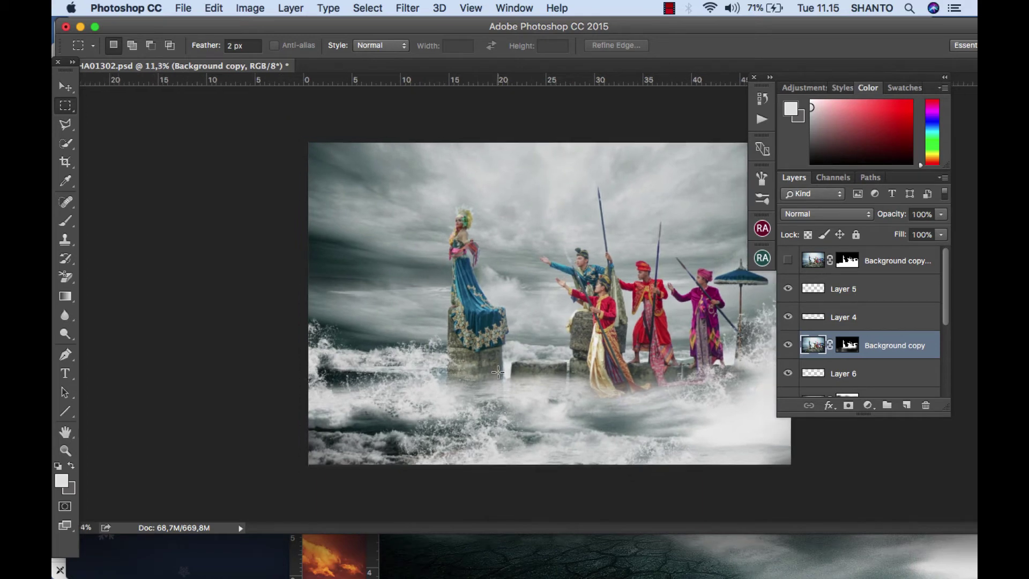
{"action": "scroll", "coordinate": [497, 371], "scroll_direction": "down", "scroll_amount": 1}
{"action": "scroll", "coordinate": [497, 372], "scroll_direction": "down", "scroll_amount": 1}
{"action": "scroll", "coordinate": [476, 362], "scroll_direction": "down", "scroll_amount": 1}
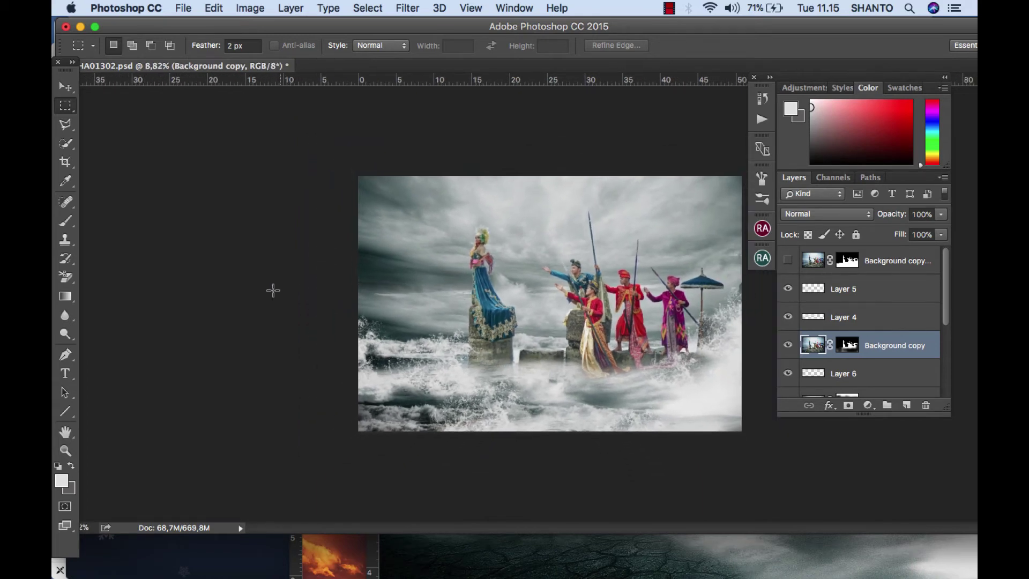
{"action": "scroll", "coordinate": [378, 274], "scroll_direction": "up", "scroll_amount": 1}
{"action": "scroll", "coordinate": [377, 275], "scroll_direction": "up", "scroll_amount": 1}
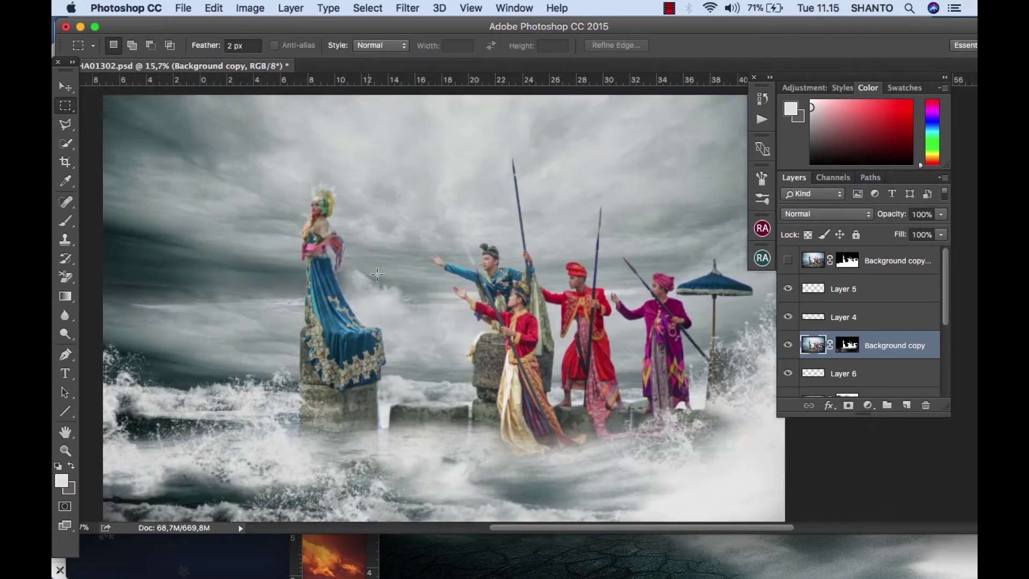
{"action": "scroll", "coordinate": [377, 274], "scroll_direction": "up", "scroll_amount": 1}
{"action": "scroll", "coordinate": [377, 274], "scroll_direction": "up", "scroll_amount": 1}
{"action": "scroll", "coordinate": [377, 275], "scroll_direction": "down", "scroll_amount": 1}
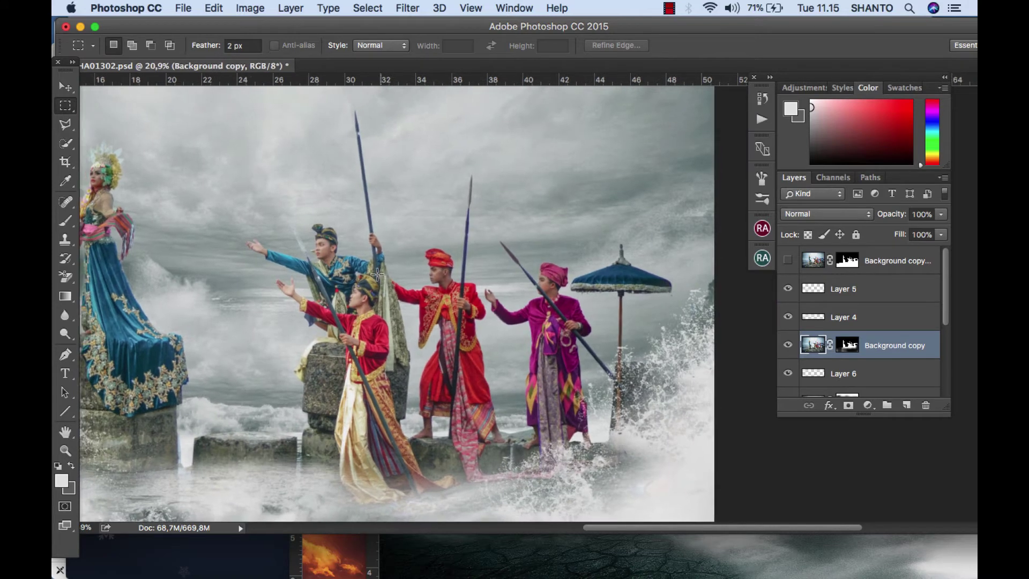
{"action": "scroll", "coordinate": [377, 274], "scroll_direction": "down", "scroll_amount": 2}
{"action": "scroll", "coordinate": [377, 275], "scroll_direction": "down", "scroll_amount": 2}
{"action": "scroll", "coordinate": [377, 275], "scroll_direction": "up", "scroll_amount": 1}
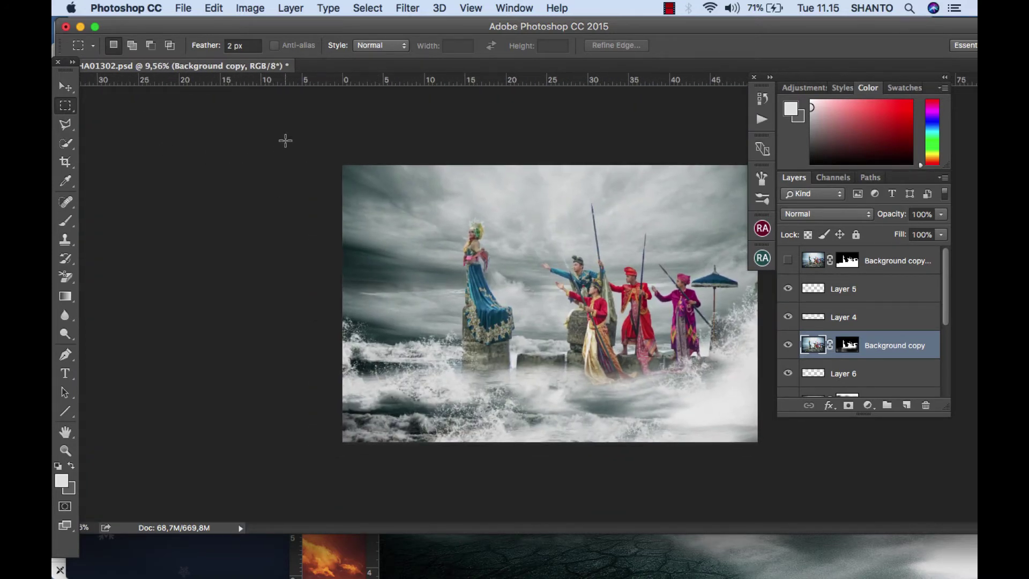
Step: Crop the right and bottom edges to about 49 × 32.7 cm, then select Background copy 2
{"action": "left_click", "coordinate": [70, 169]}
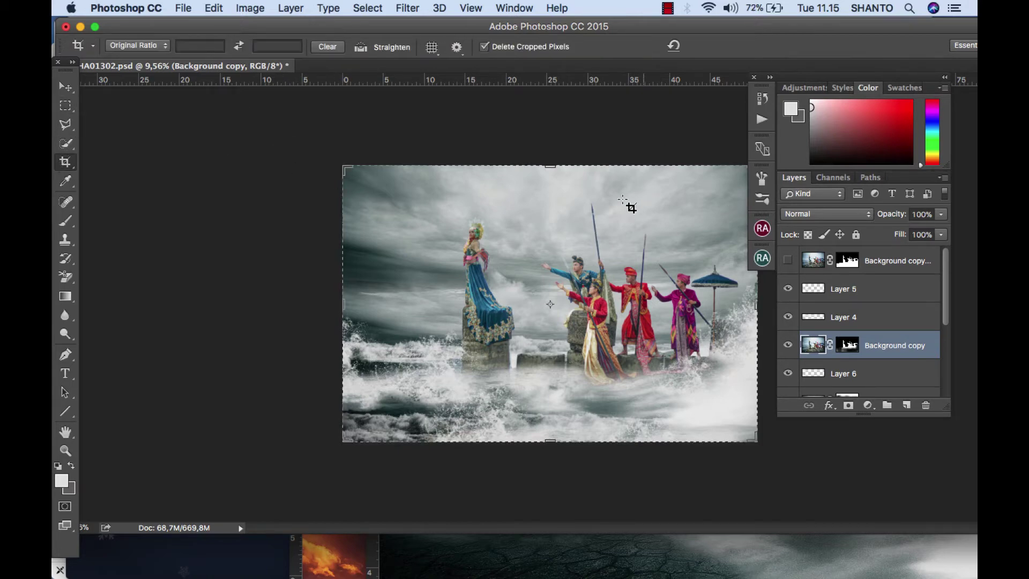
{"action": "scroll", "coordinate": [629, 207], "scroll_direction": "down", "scroll_amount": 3}
{"action": "scroll", "coordinate": [629, 208], "scroll_direction": "down", "scroll_amount": 1}
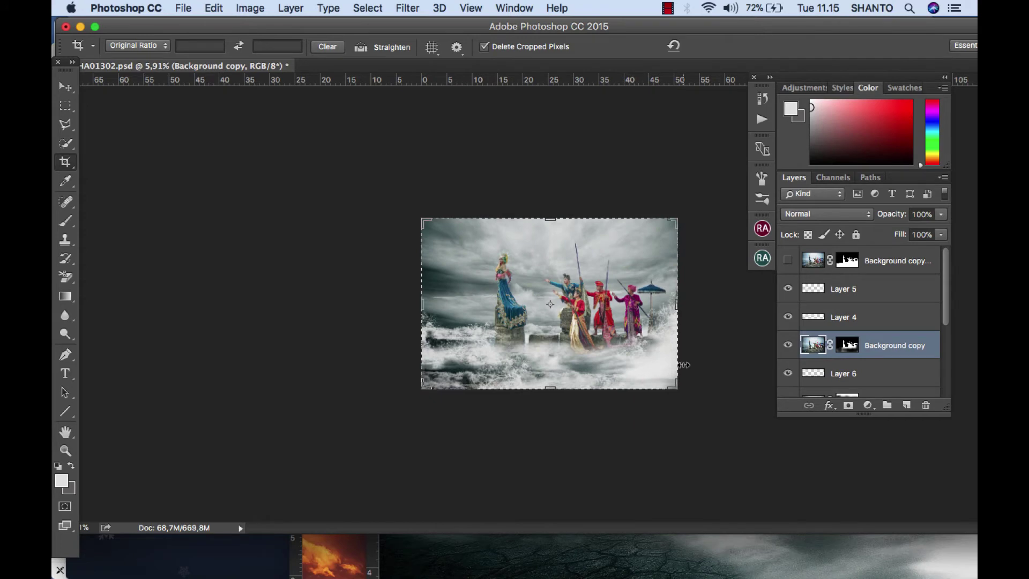
{"action": "left_click_drag", "start_coordinate": [672, 386], "coordinate": [671, 385]}
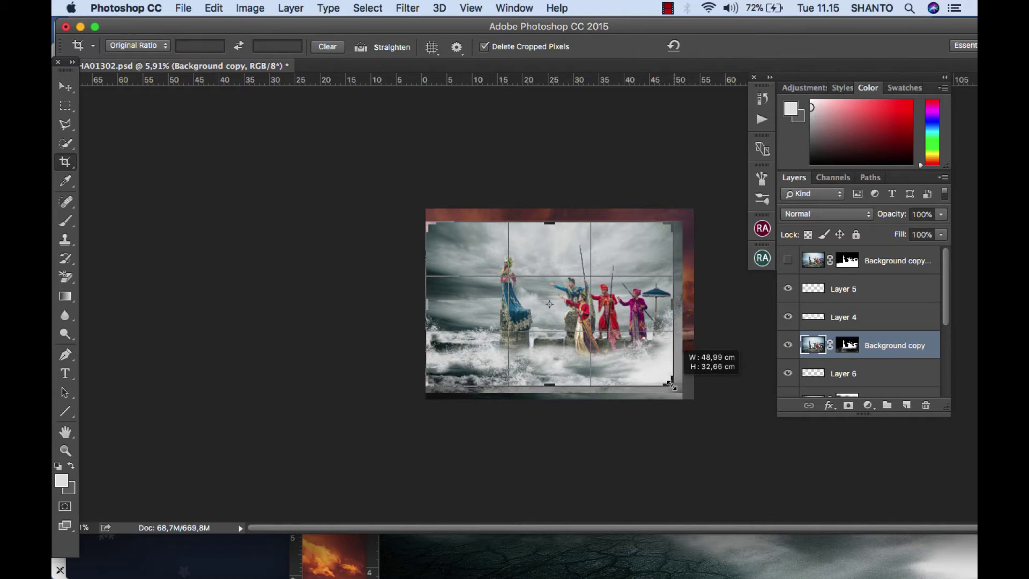
{"action": "key", "text": "Return"}
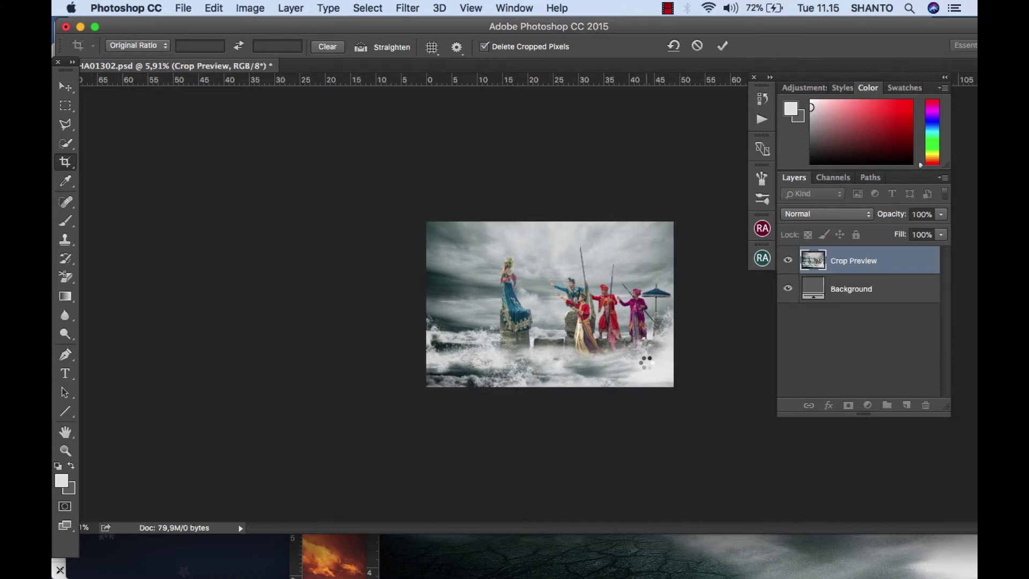
{"action": "left_click", "coordinate": [911, 262]}
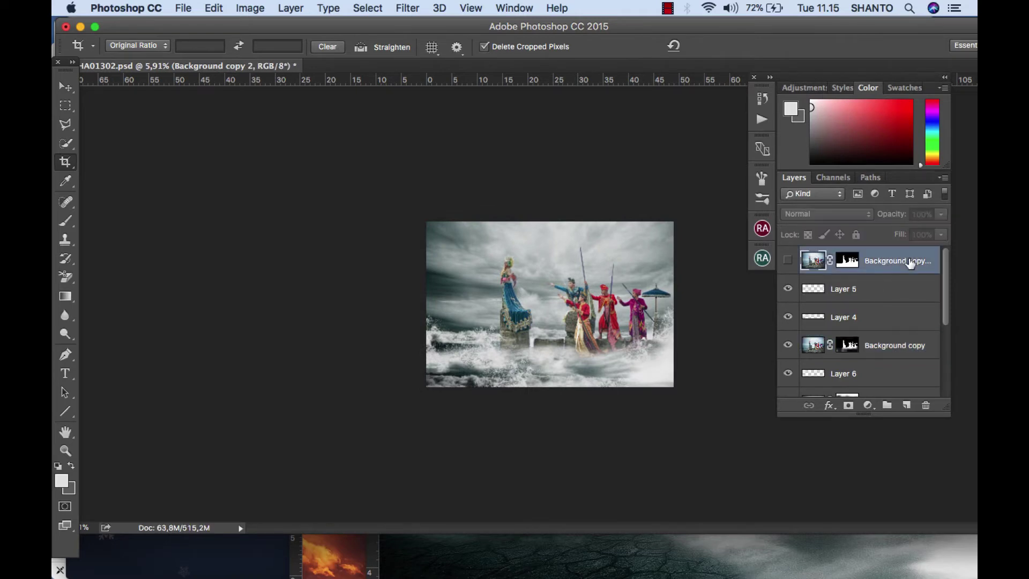
Step: Attempt File > Save, select the Background copy layer, and dismiss the disk-full warning
{"action": "left_click", "coordinate": [191, 10]}
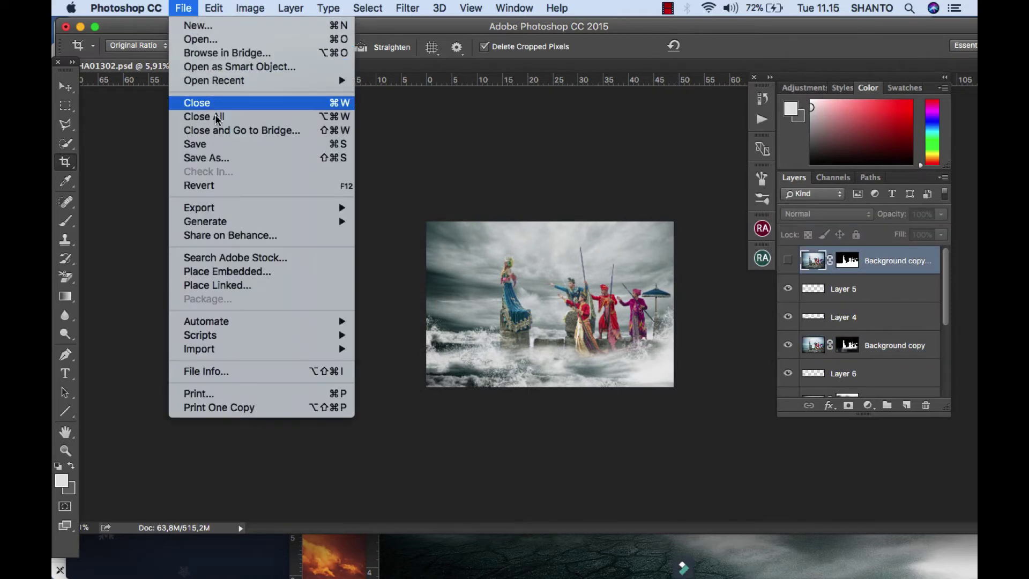
{"action": "left_click", "coordinate": [223, 141]}
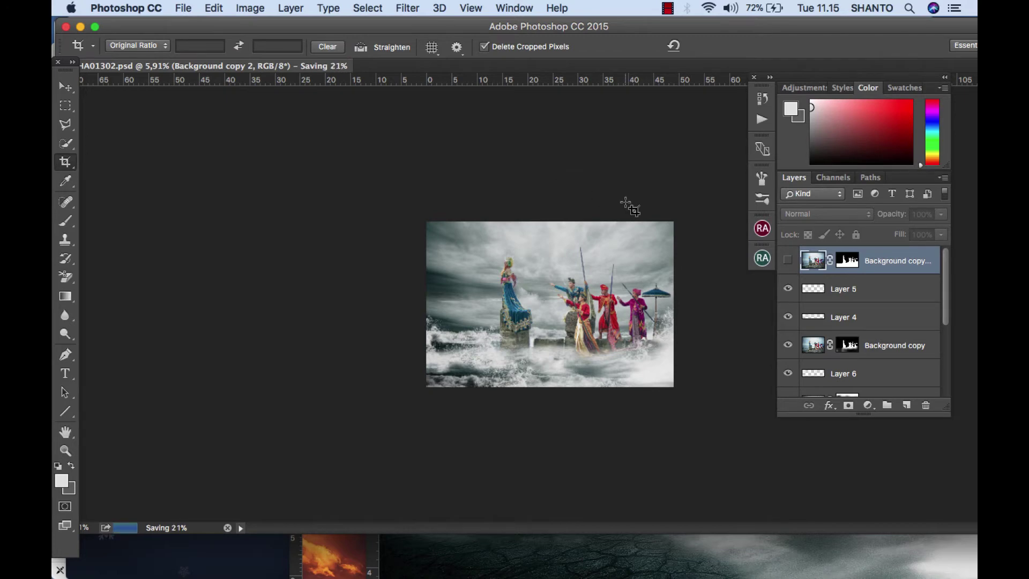
{"action": "scroll", "coordinate": [625, 202], "scroll_direction": "down", "scroll_amount": 2}
{"action": "scroll", "coordinate": [629, 206], "scroll_direction": "up", "scroll_amount": 4}
{"action": "scroll", "coordinate": [631, 209], "scroll_direction": "up", "scroll_amount": 2}
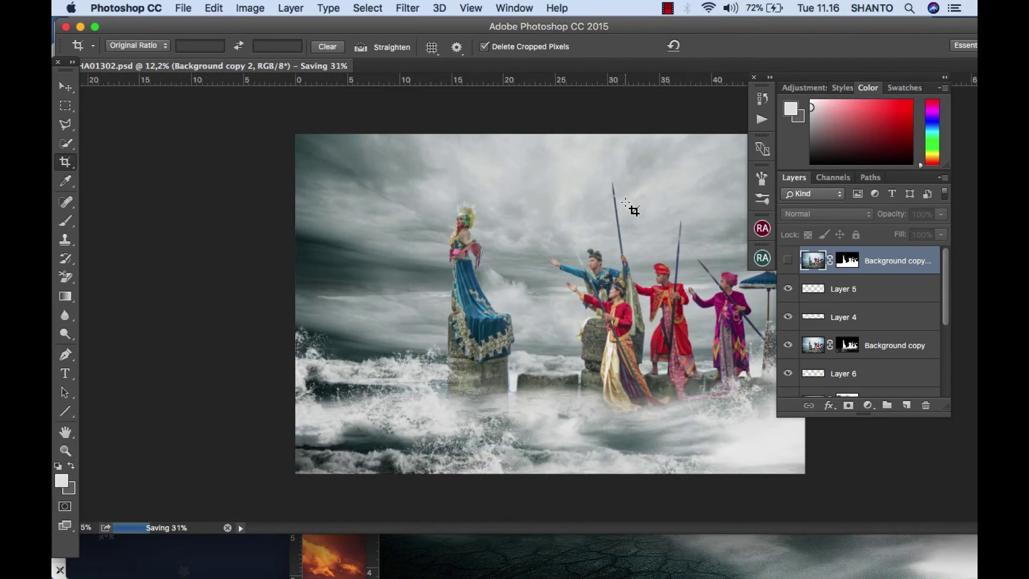
{"action": "scroll", "coordinate": [631, 209], "scroll_direction": "up", "scroll_amount": 2}
{"action": "scroll", "coordinate": [631, 208], "scroll_direction": "up", "scroll_amount": 3}
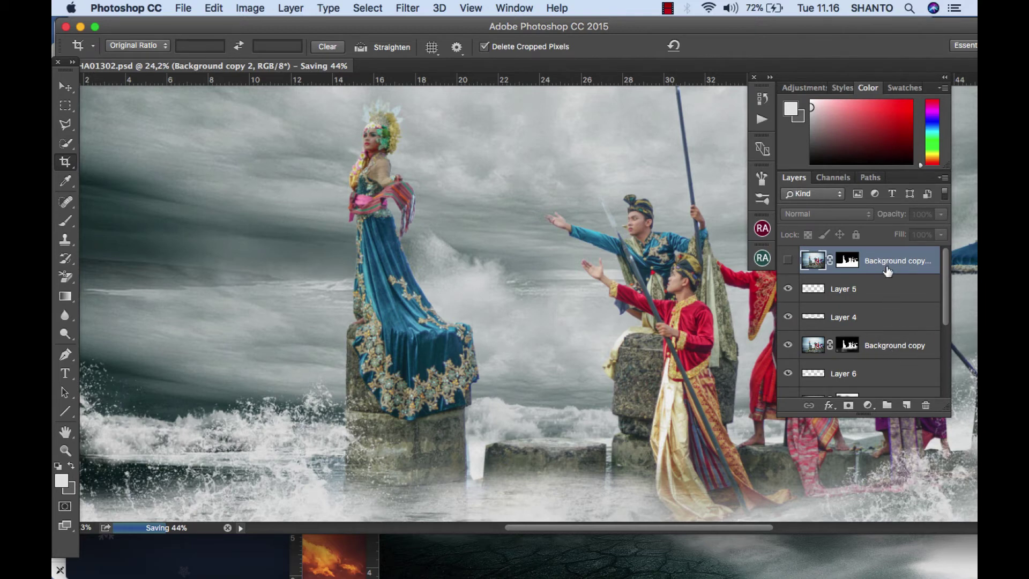
{"action": "left_click", "coordinate": [872, 347]}
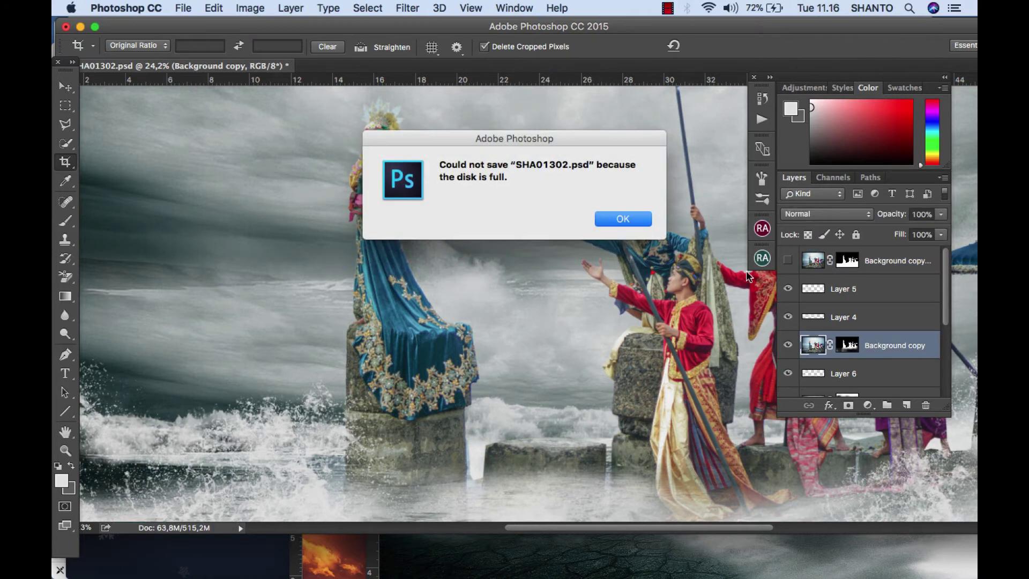
{"action": "left_click", "coordinate": [636, 219]}
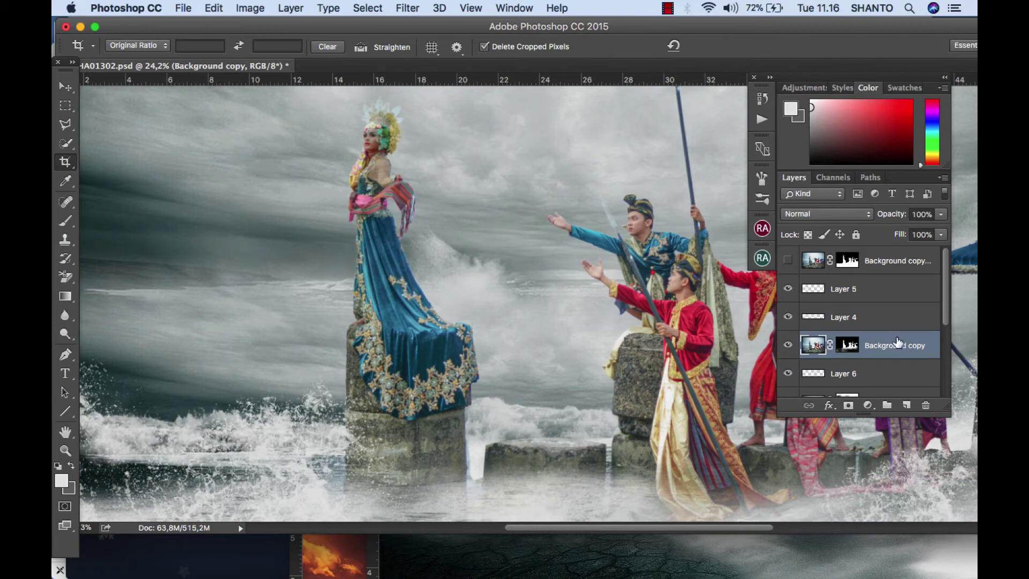
{"action": "left_click", "coordinate": [667, 8]}
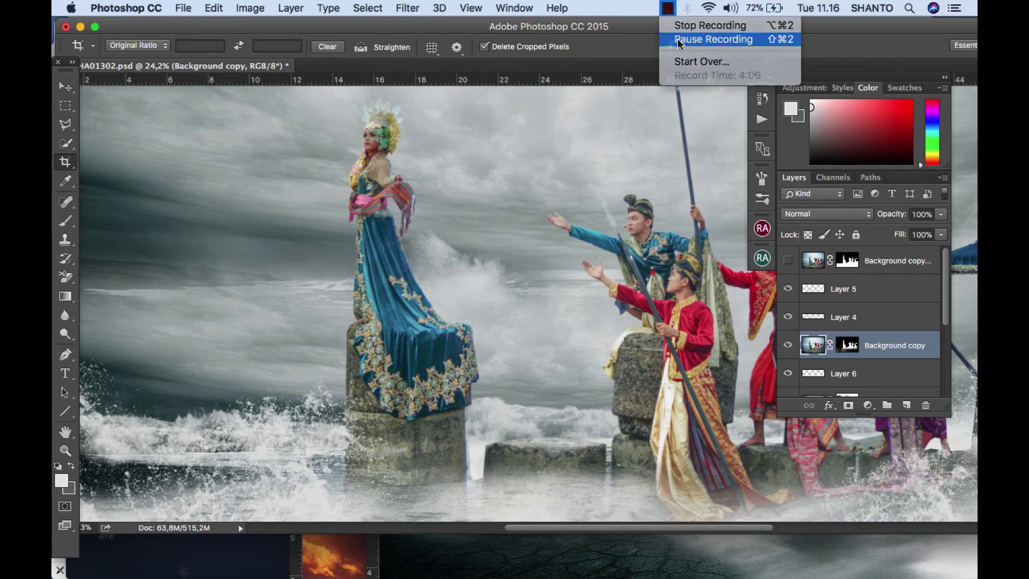
{"action": "left_click", "coordinate": [696, 39]}
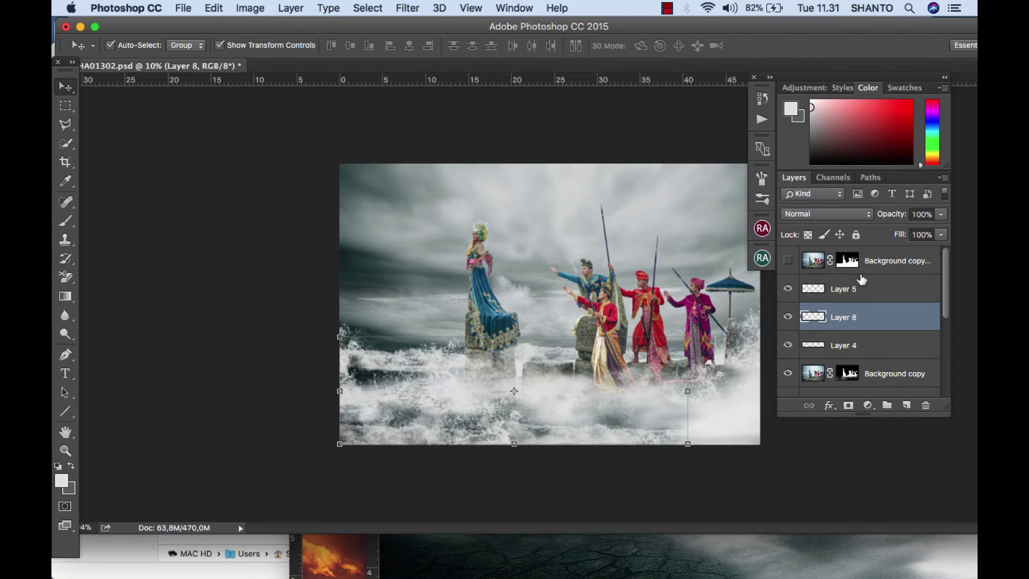
Step: Select Layer 5 and stamp all visible layers into a new Layer 9 with Cmd+Opt+Shift+E
{"action": "scroll", "coordinate": [622, 318], "scroll_direction": "down", "scroll_amount": 3}
{"action": "scroll", "coordinate": [622, 319], "scroll_direction": "up", "scroll_amount": 4}
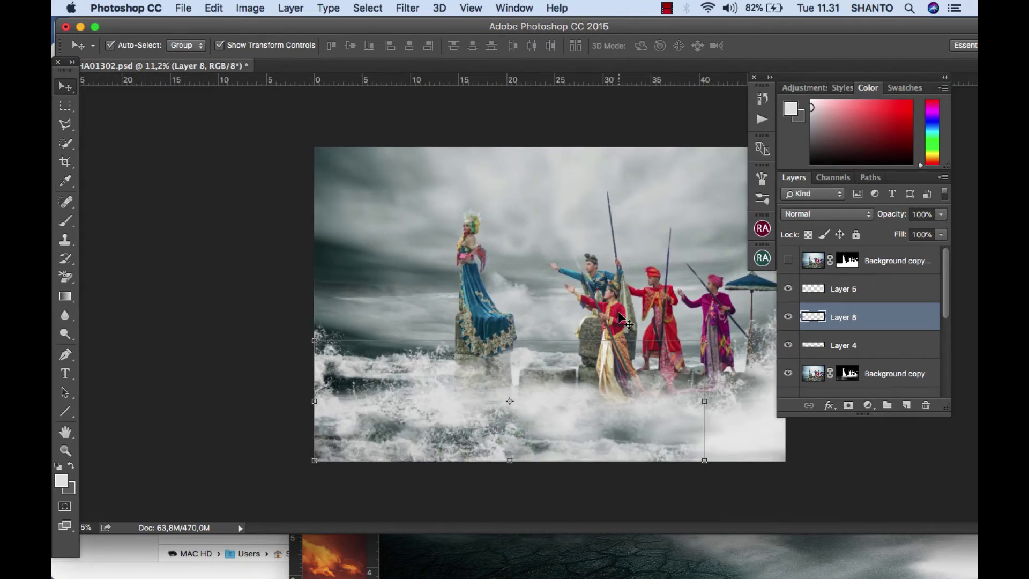
{"action": "scroll", "coordinate": [379, 356], "scroll_direction": "up", "scroll_amount": 5}
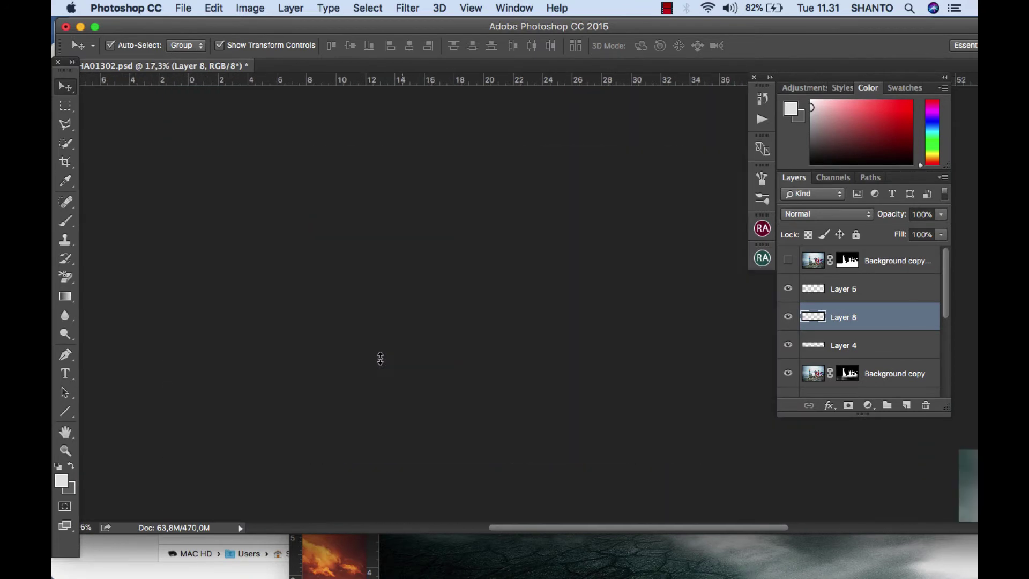
{"action": "scroll", "coordinate": [380, 358], "scroll_direction": "down", "scroll_amount": 4}
{"action": "left_click", "coordinate": [890, 268]}
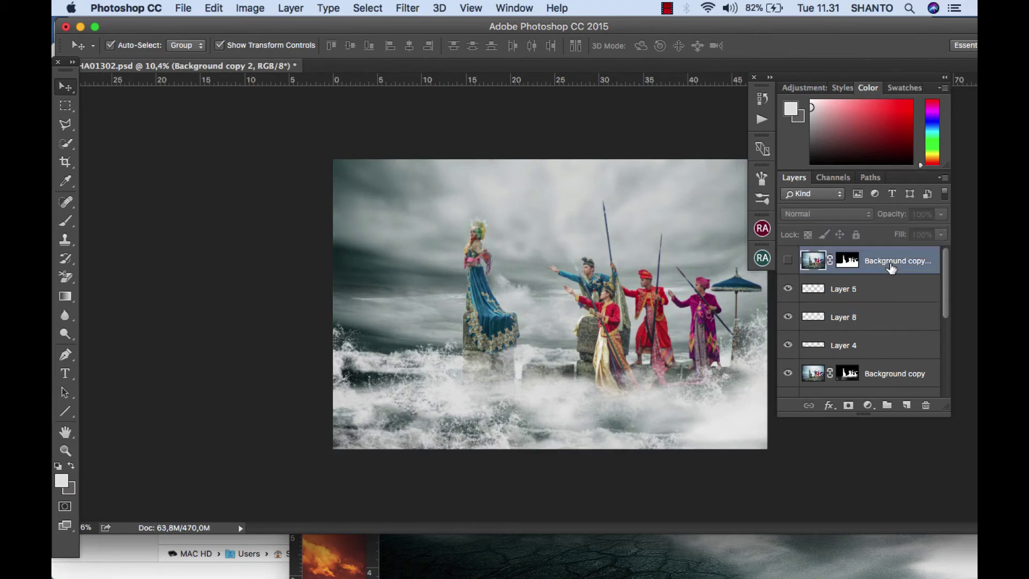
{"action": "left_click", "coordinate": [885, 291]}
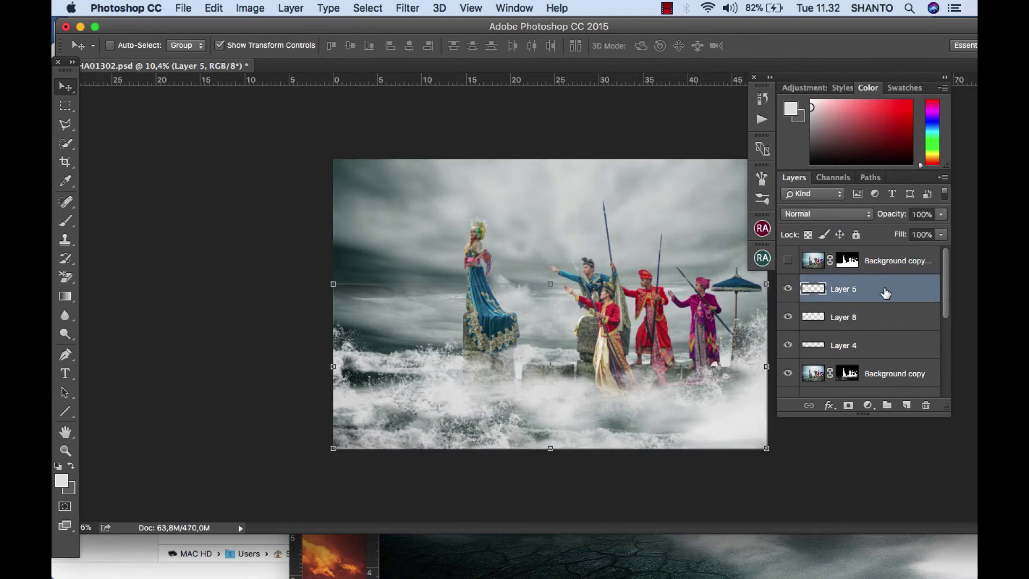
{"action": "key", "text": "ctrl+alt+shift+e"}
{"action": "scroll", "coordinate": [538, 283], "scroll_direction": "up", "scroll_amount": 1}
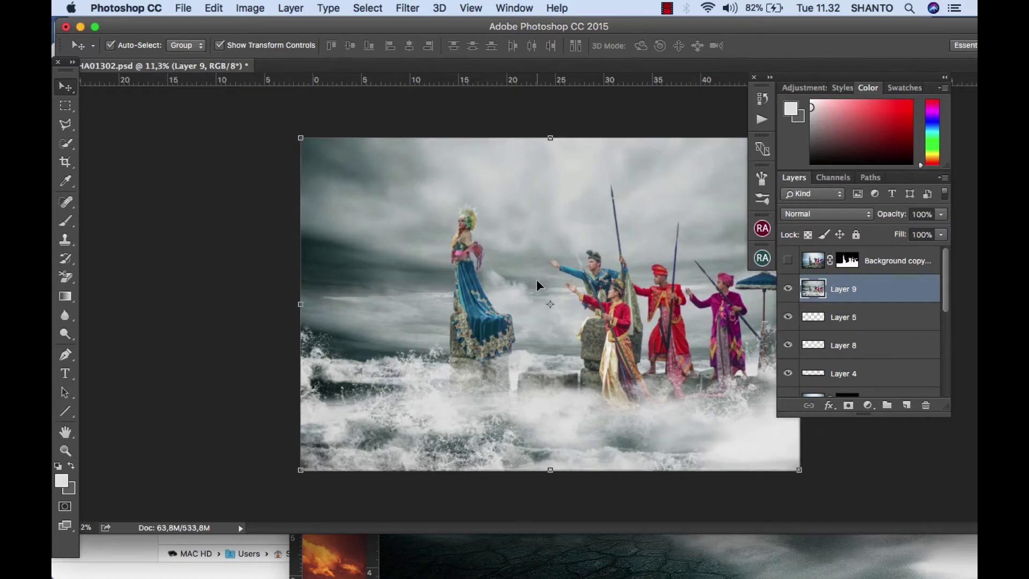
{"action": "scroll", "coordinate": [538, 284], "scroll_direction": "up", "scroll_amount": 3}
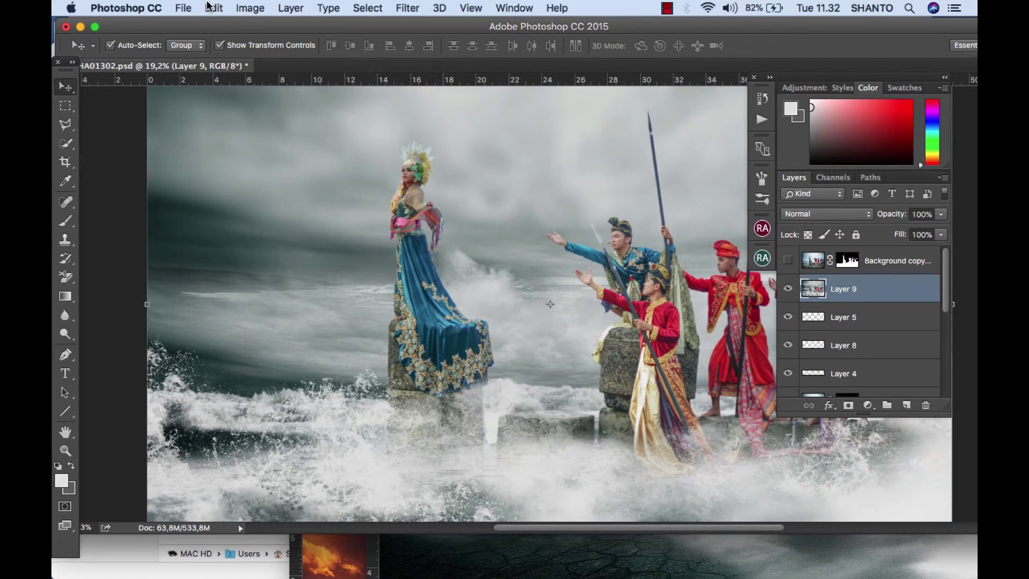
{"action": "left_click", "coordinate": [183, 8]}
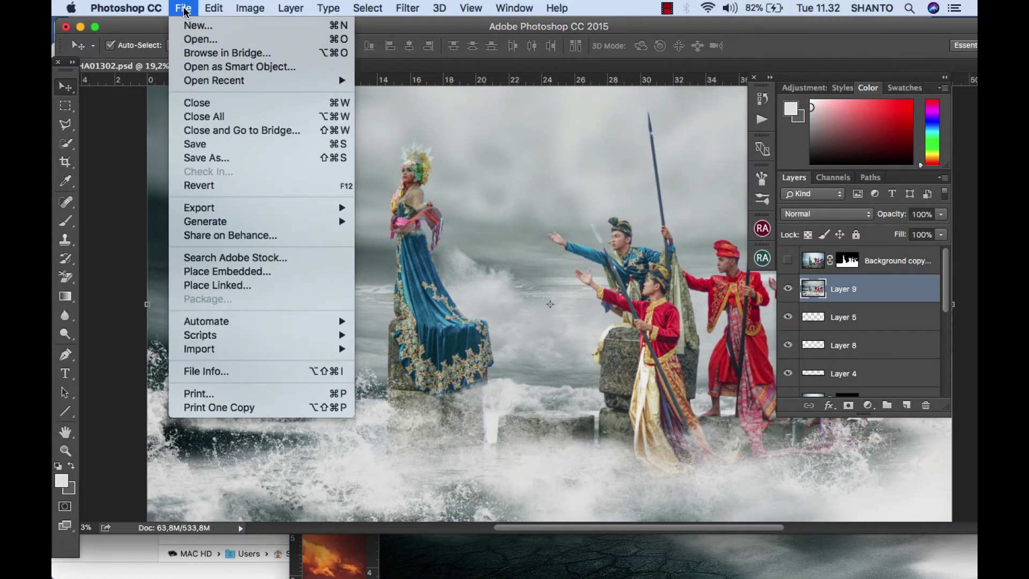
Step: Retry the save, reselect Layer 9, launch PhotoTools 2.6 Professional Edition, and dismiss the disk-full alert
{"action": "left_click", "coordinate": [214, 145]}
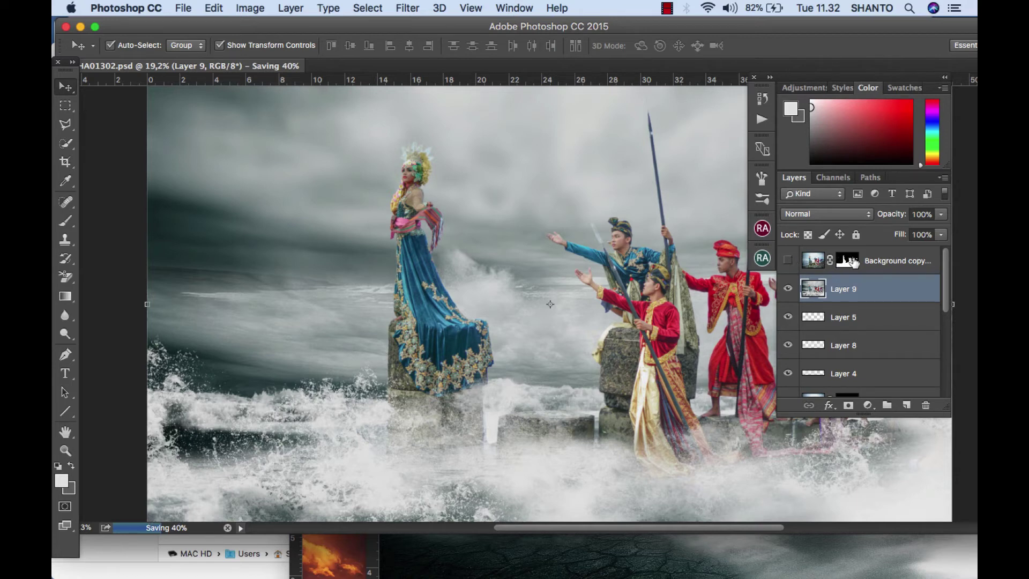
{"action": "left_click", "coordinate": [881, 263]}
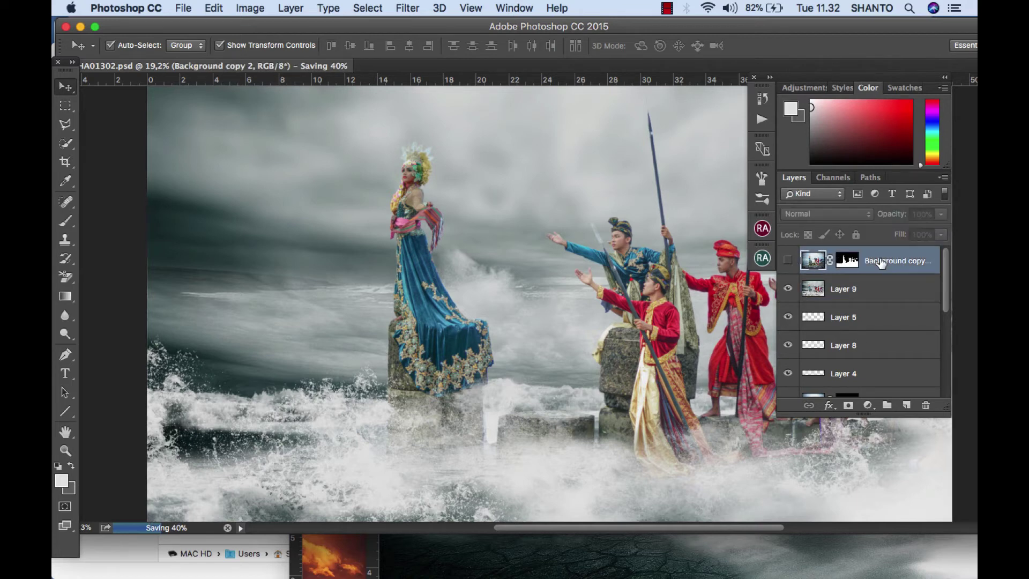
{"action": "left_click", "coordinate": [876, 291]}
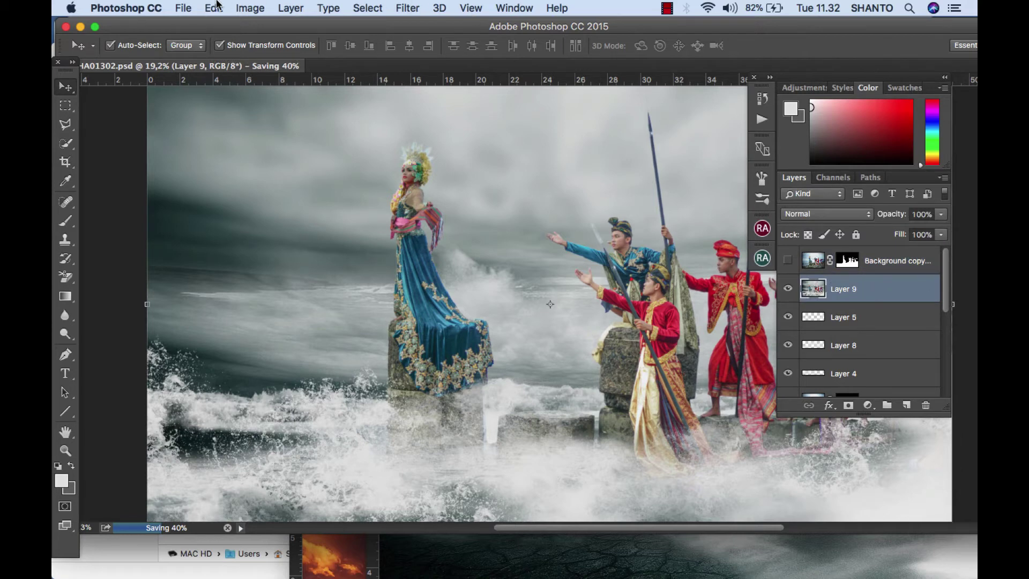
{"action": "left_click", "coordinate": [192, 7]}
{"action": "mouse_move", "coordinate": [206, 320]}
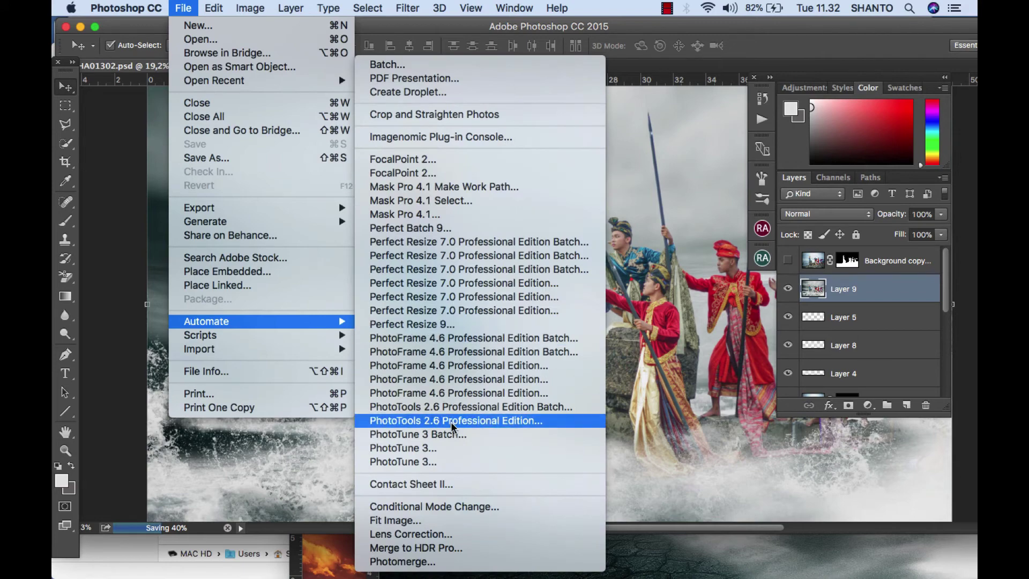
{"action": "left_click", "coordinate": [452, 423]}
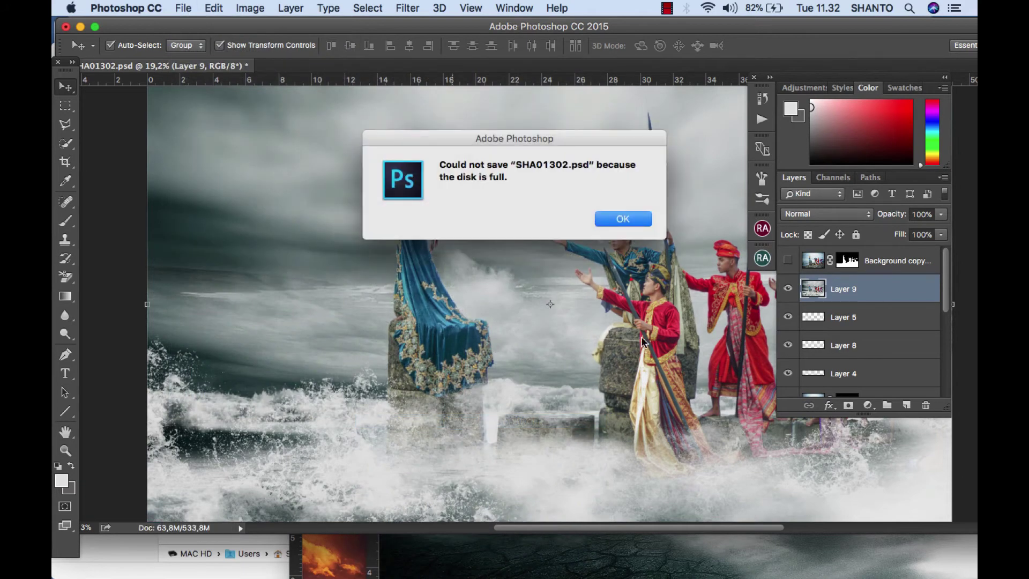
{"action": "left_click", "coordinate": [622, 220]}
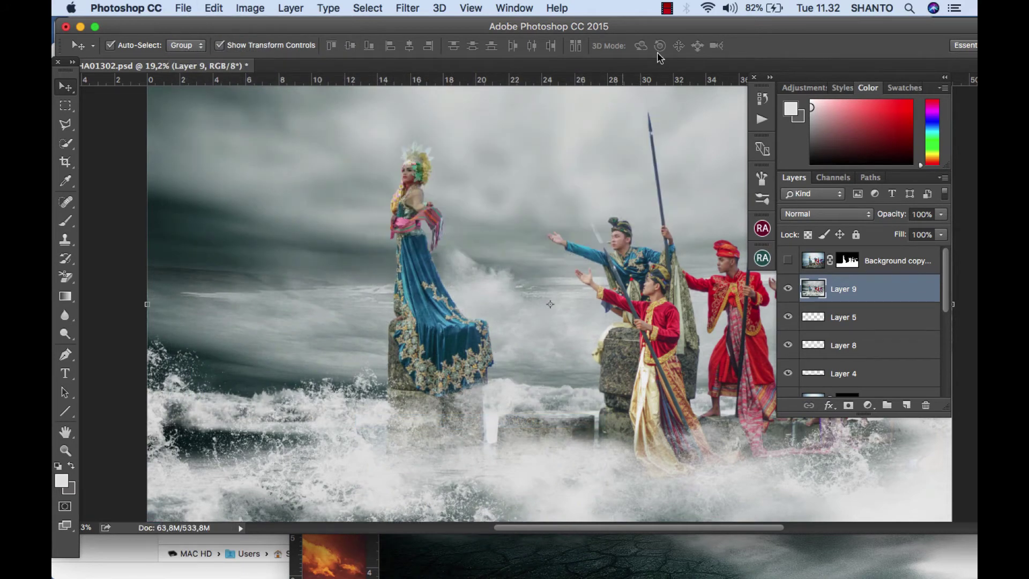
{"action": "left_click", "coordinate": [667, 8]}
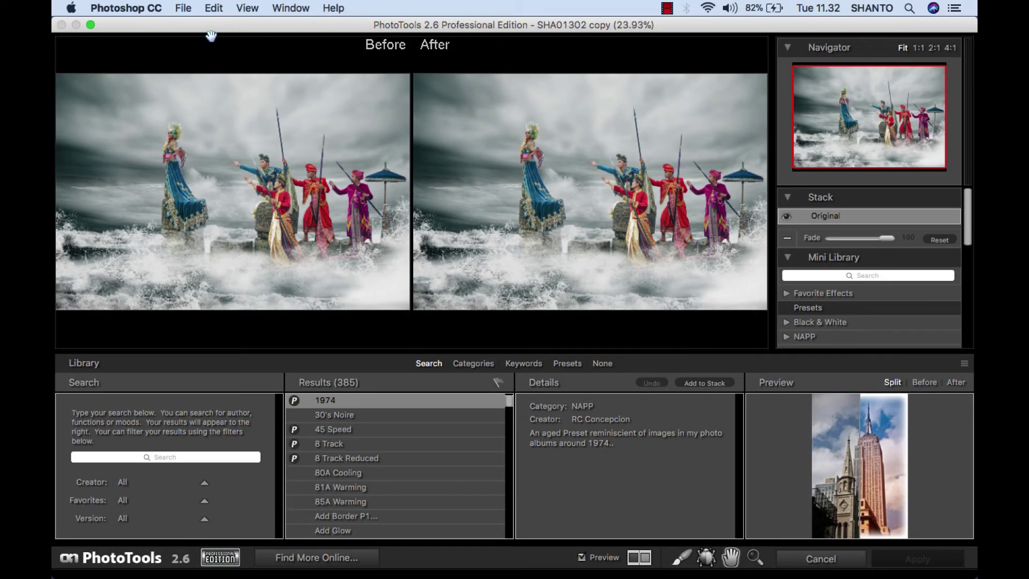
Step: Add the Amazing Detail Finder A2 preset to the stack at a fade of 65
{"action": "scroll", "coordinate": [385, 490], "scroll_direction": "down", "scroll_amount": 3}
{"action": "scroll", "coordinate": [386, 491], "scroll_direction": "down", "scroll_amount": 2}
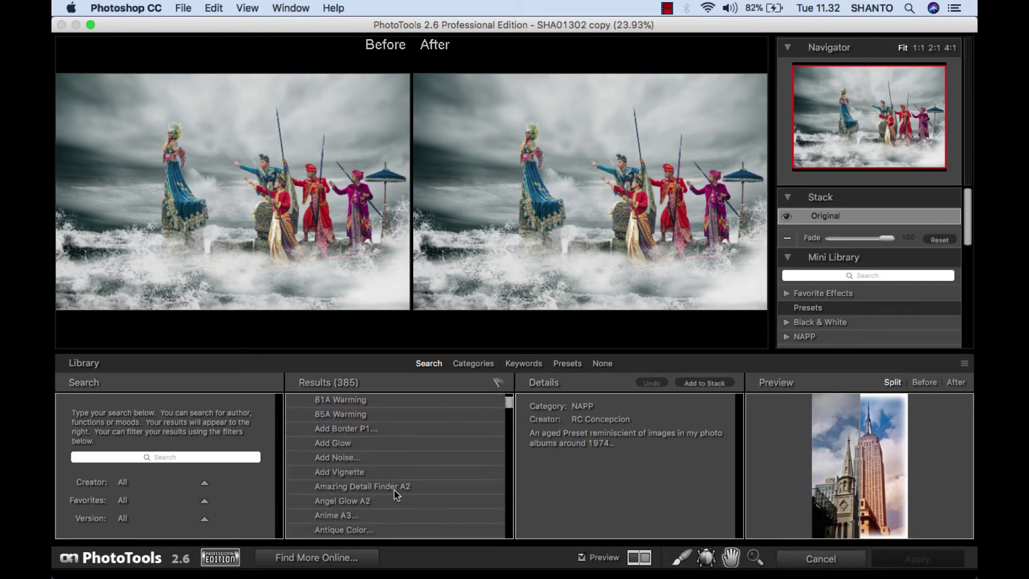
{"action": "left_click", "coordinate": [400, 487]}
{"action": "left_click", "coordinate": [701, 383]}
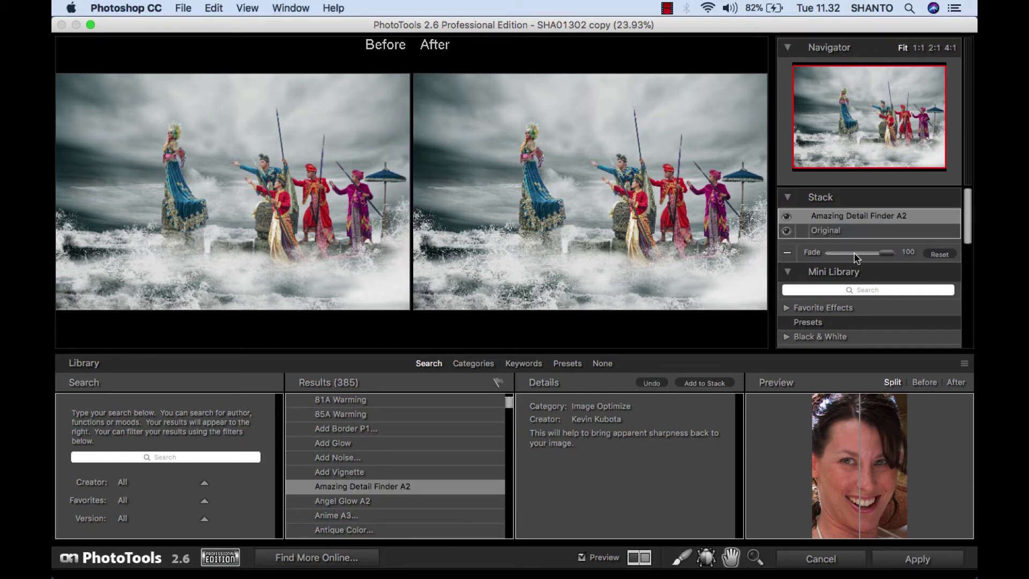
{"action": "left_click", "coordinate": [854, 252]}
{"action": "left_click", "coordinate": [868, 252]}
Step: Zoom the preview in on the dancers and add Auto Portrait Fixer to the stack
{"action": "left_click", "coordinate": [754, 559]}
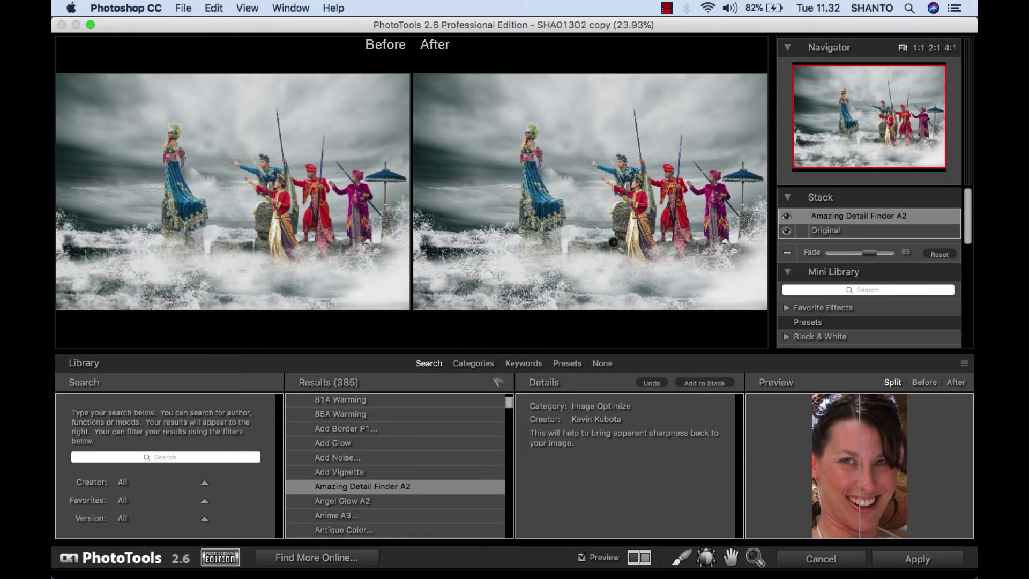
{"action": "left_click", "coordinate": [605, 222]}
{"action": "left_click", "coordinate": [590, 161]}
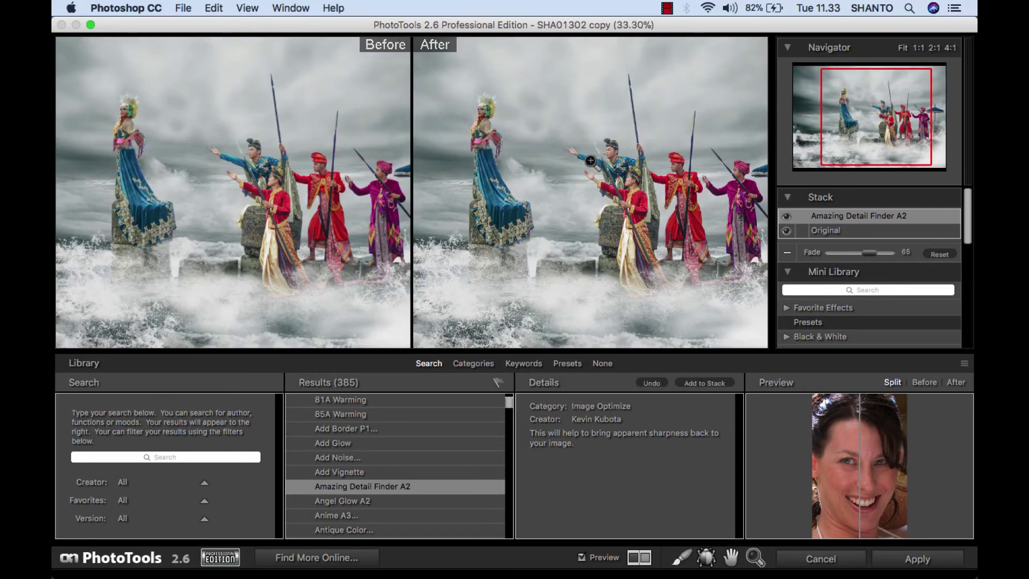
{"action": "left_click", "coordinate": [547, 194]}
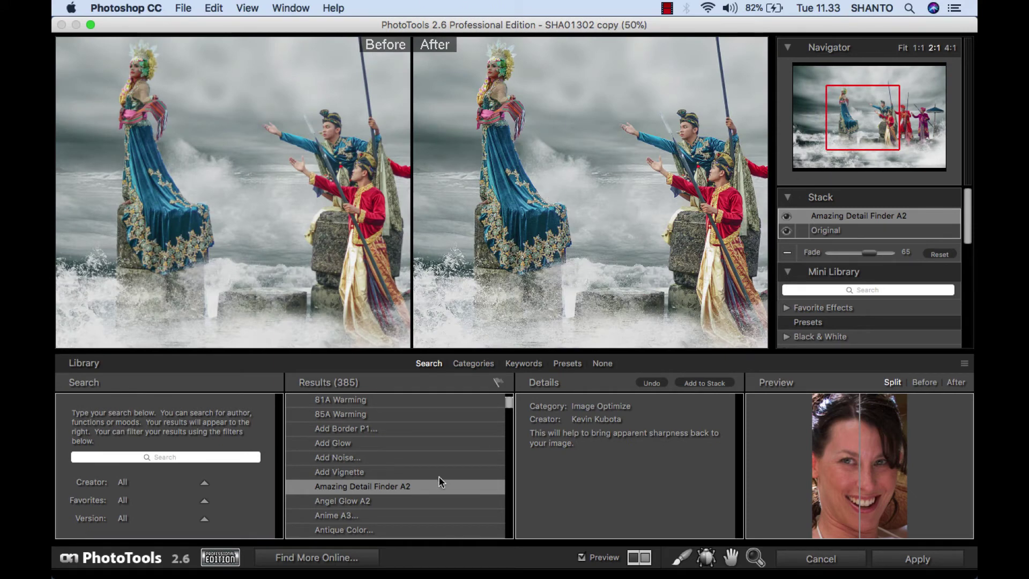
{"action": "scroll", "coordinate": [438, 476], "scroll_direction": "down", "scroll_amount": 5}
{"action": "left_click", "coordinate": [413, 475]}
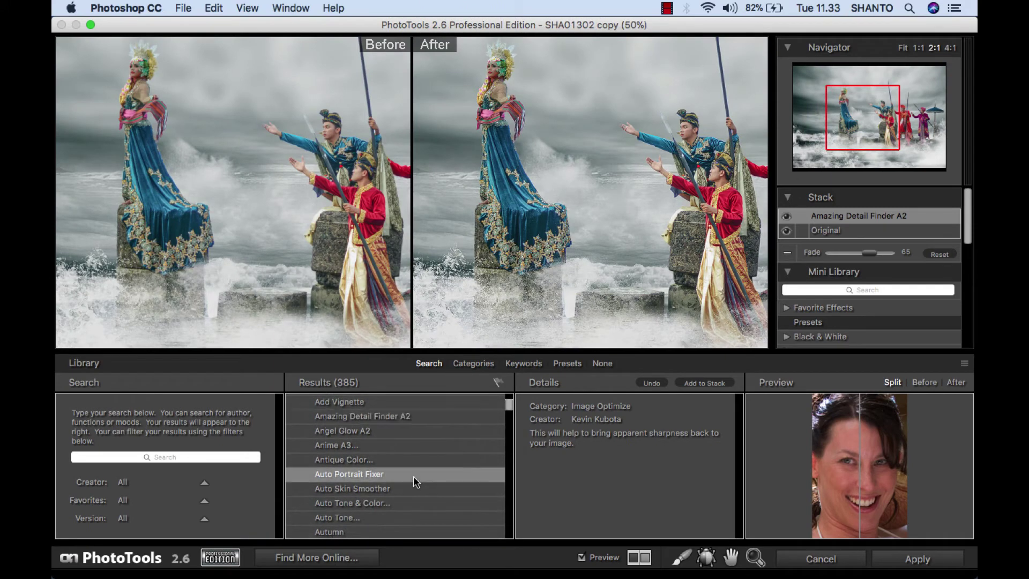
{"action": "left_click", "coordinate": [694, 383]}
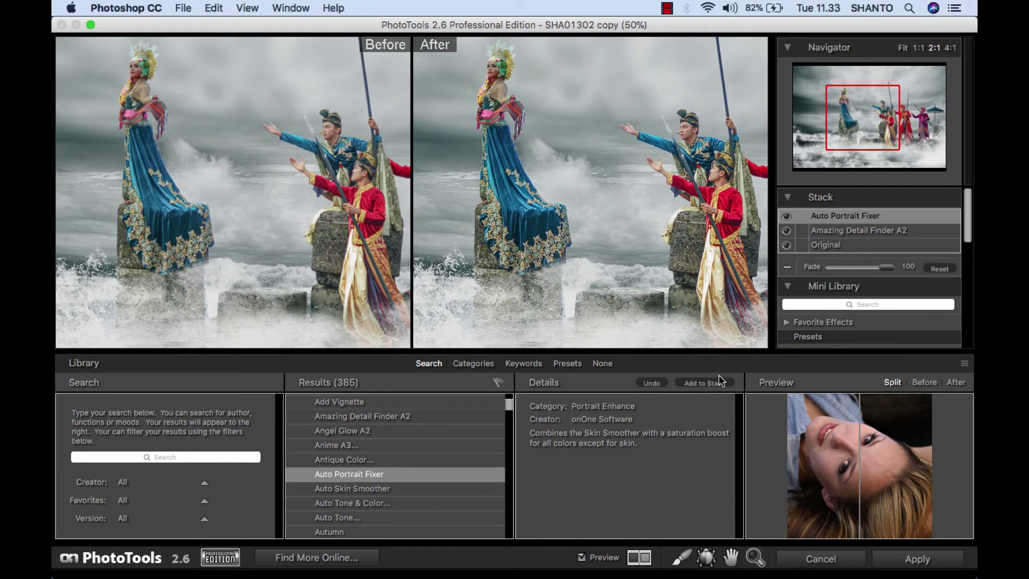
Step: Scroll down the Results list and select the Brush Lighter effect
{"action": "scroll", "coordinate": [422, 495], "scroll_direction": "down", "scroll_amount": 1}
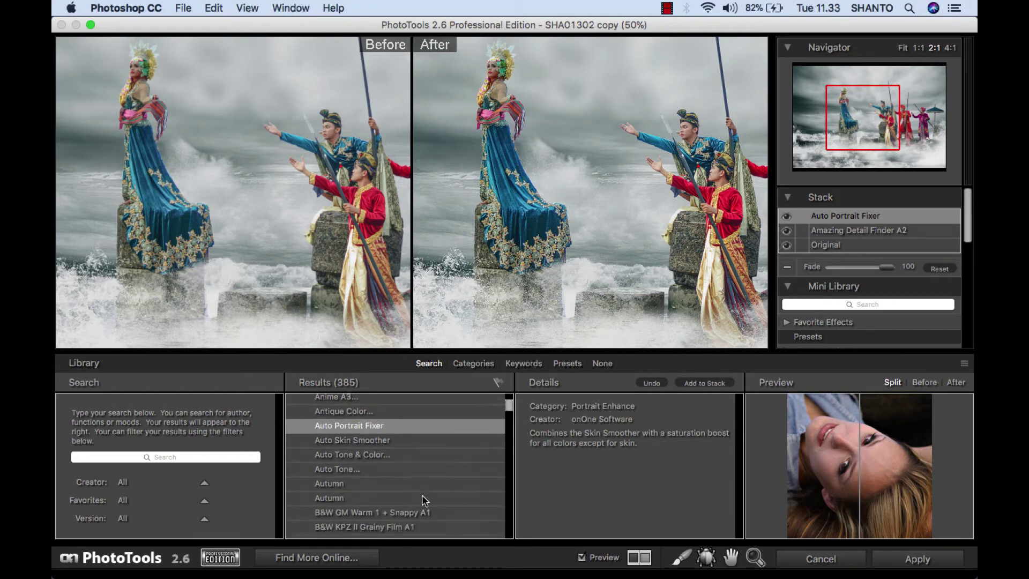
{"action": "scroll", "coordinate": [422, 495], "scroll_direction": "down", "scroll_amount": 2}
{"action": "scroll", "coordinate": [422, 495], "scroll_direction": "down", "scroll_amount": 3}
{"action": "scroll", "coordinate": [422, 495], "scroll_direction": "down", "scroll_amount": 2}
{"action": "scroll", "coordinate": [422, 494], "scroll_direction": "down", "scroll_amount": 4}
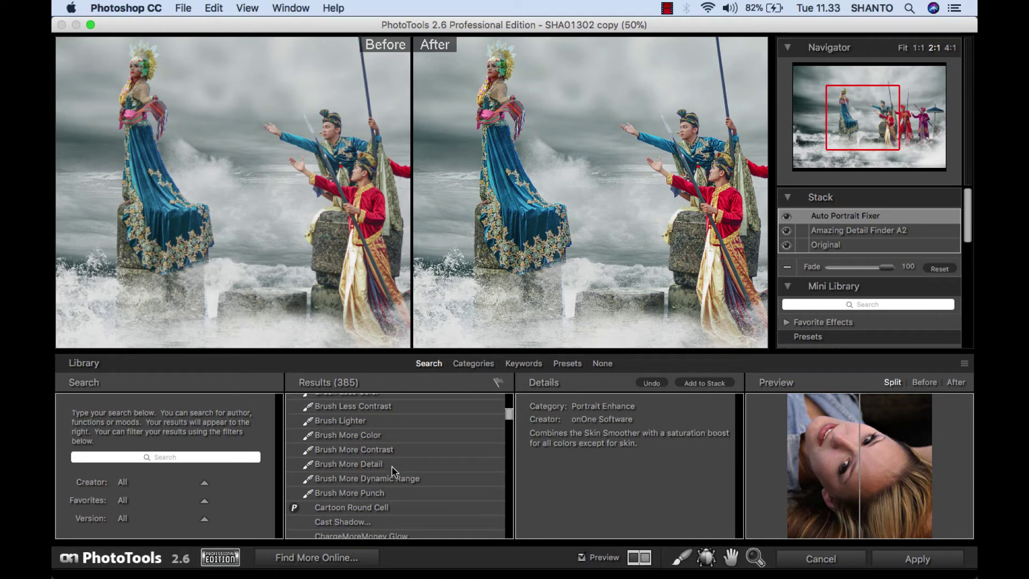
{"action": "left_click", "coordinate": [395, 422]}
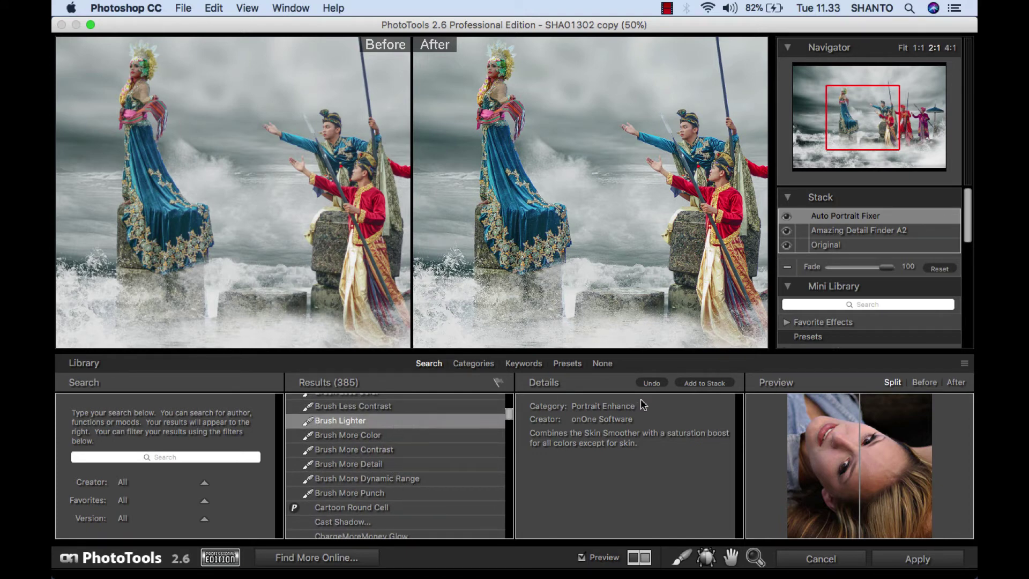
Step: Add Brush Lighter at 50 fade and paint it over the woman's face and the men's faces
{"action": "left_click", "coordinate": [716, 383]}
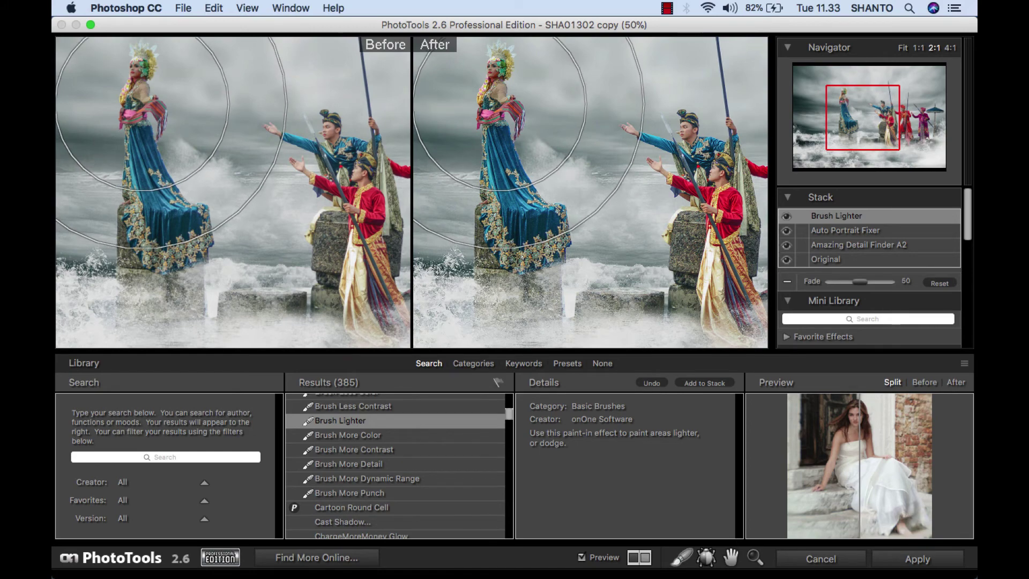
{"action": "scroll", "coordinate": [187, 99], "scroll_direction": "up", "scroll_amount": 3}
{"action": "scroll", "coordinate": [214, 94], "scroll_direction": "left", "scroll_amount": 3}
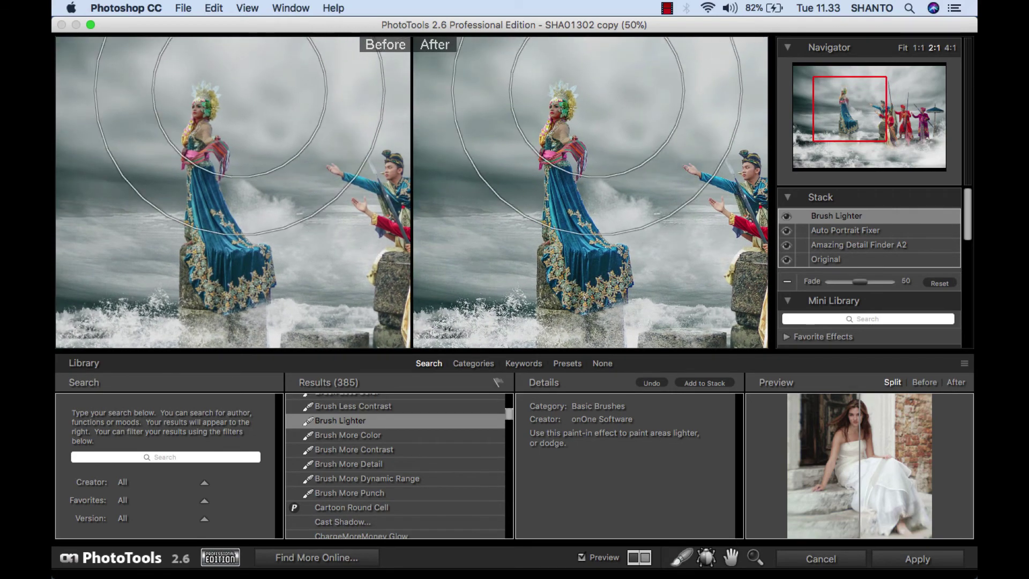
{"action": "key", "text": "bracketleft"}
{"action": "key", "text": "bracketleft"}
{"action": "key", "text": "bracketleft"}
{"action": "key", "text": "bracketleft"}
{"action": "key", "text": "bracketleft"}
{"action": "key", "text": "bracketleft"}
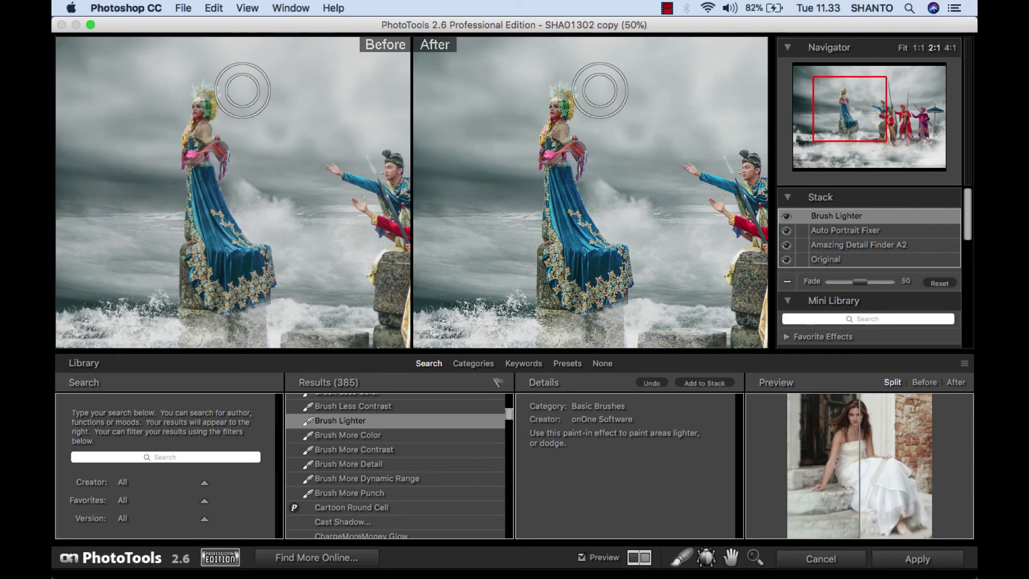
{"action": "left_click", "coordinate": [199, 111]}
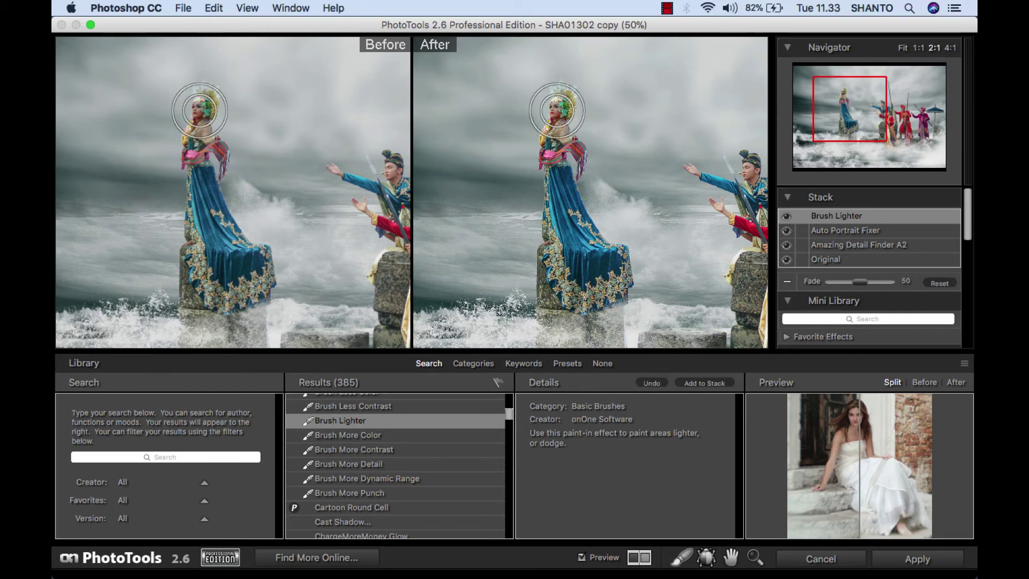
{"action": "mouse_move", "coordinate": [199, 111]}
{"action": "left_mouse_down"}
{"action": "mouse_move", "coordinate": [196, 180]}
{"action": "mouse_move", "coordinate": [203, 100]}
{"action": "left_mouse_up"}
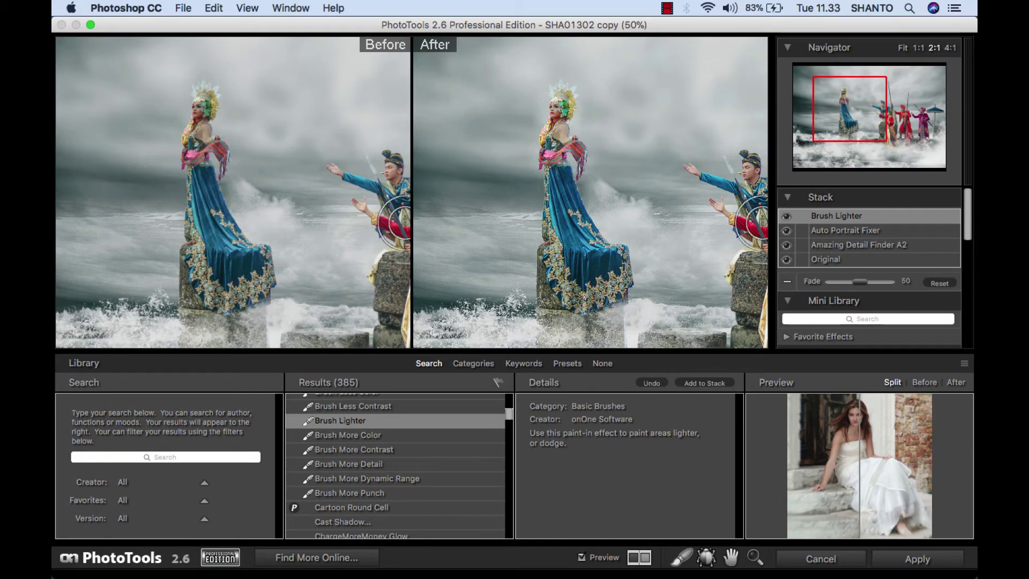
{"action": "left_click_drag", "start_coordinate": [834, 131], "coordinate": [895, 134]}
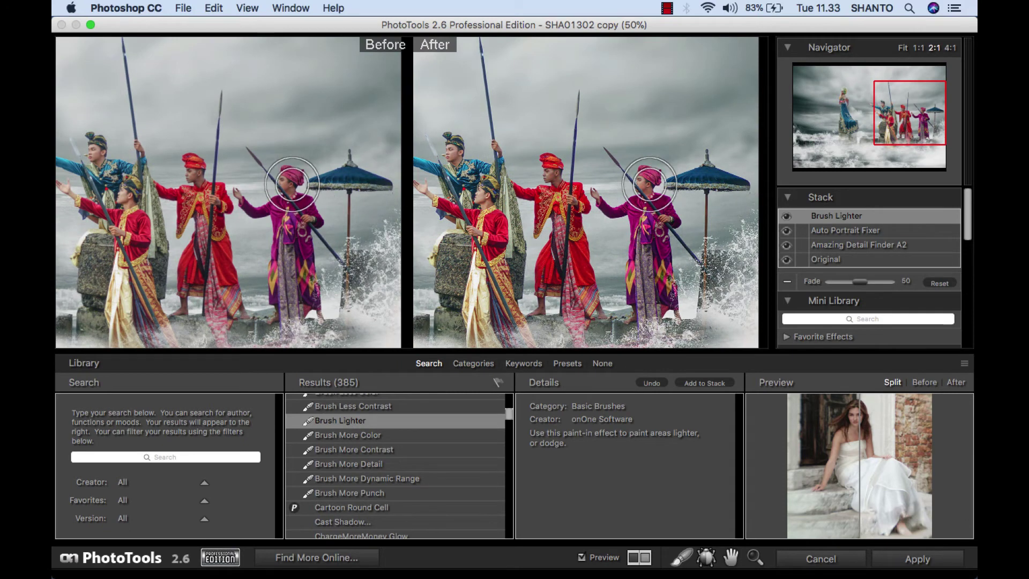
{"action": "left_click", "coordinate": [557, 179]}
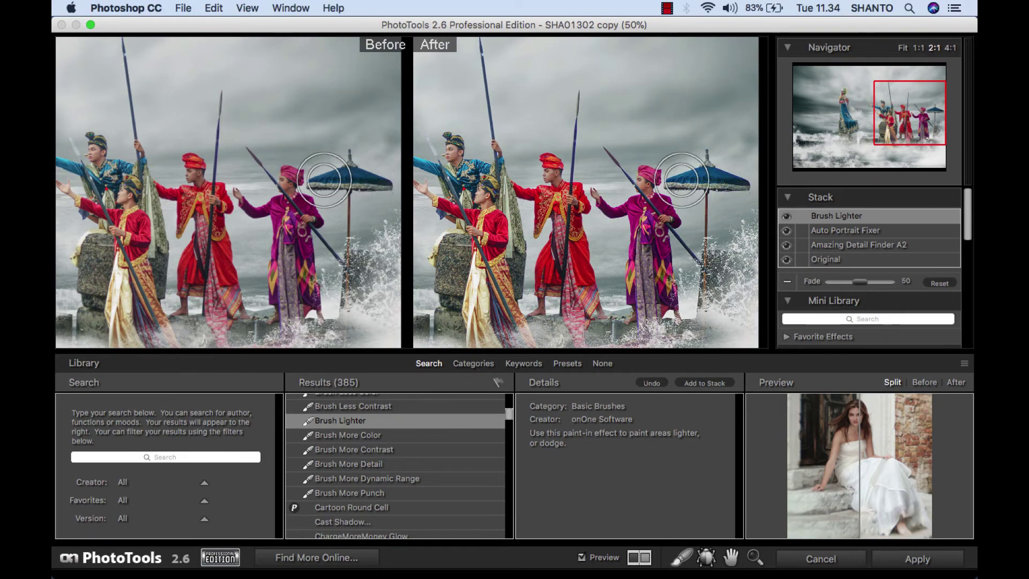
{"action": "left_click_drag", "start_coordinate": [896, 115], "coordinate": [847, 119]}
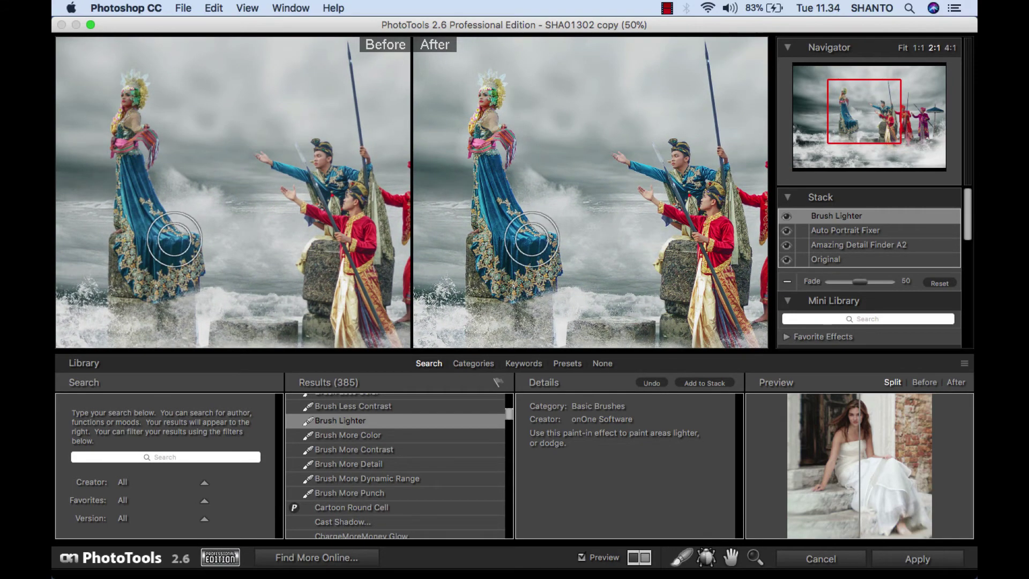
Step: Add Convert to B&W-IR to the stack and fade it down to about 11
{"action": "scroll", "coordinate": [426, 489], "scroll_direction": "down", "scroll_amount": 3}
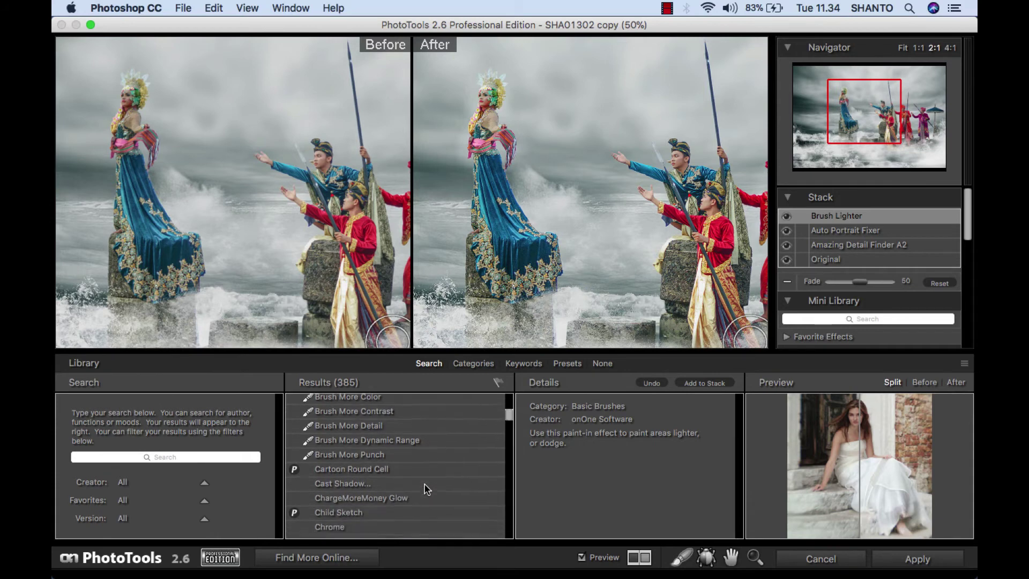
{"action": "scroll", "coordinate": [423, 489], "scroll_direction": "down", "scroll_amount": 3}
{"action": "scroll", "coordinate": [420, 490], "scroll_direction": "down", "scroll_amount": 2}
{"action": "scroll", "coordinate": [416, 489], "scroll_direction": "down", "scroll_amount": 2}
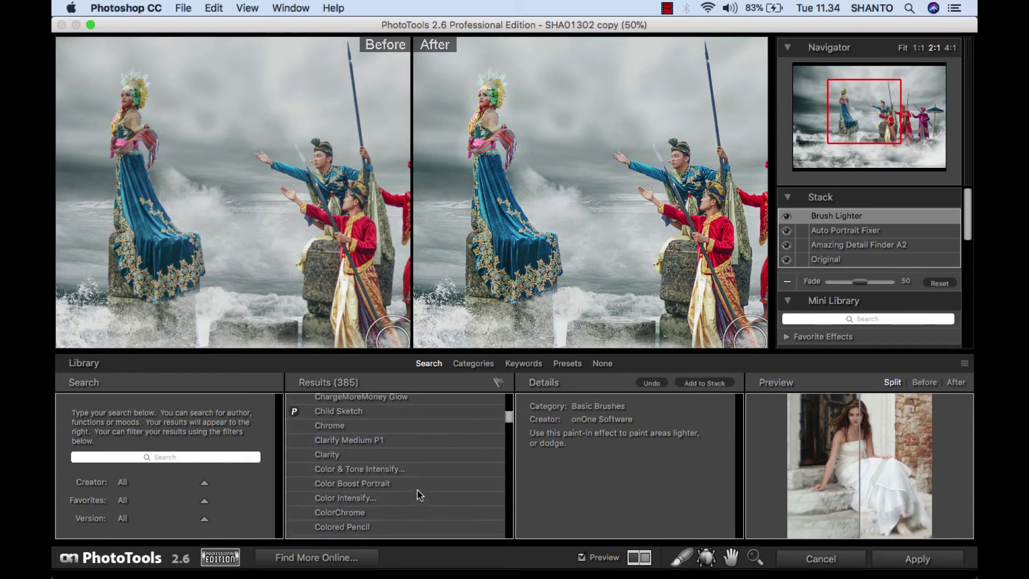
{"action": "scroll", "coordinate": [417, 490], "scroll_direction": "down", "scroll_amount": 2}
{"action": "scroll", "coordinate": [417, 489], "scroll_direction": "down", "scroll_amount": 2}
{"action": "scroll", "coordinate": [417, 489], "scroll_direction": "down", "scroll_amount": 2}
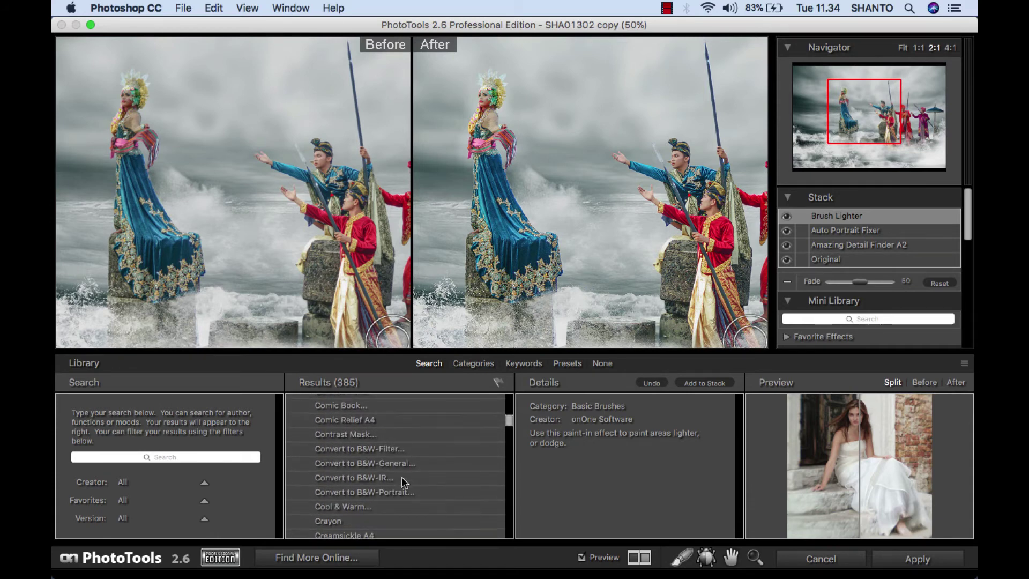
{"action": "left_click", "coordinate": [401, 476]}
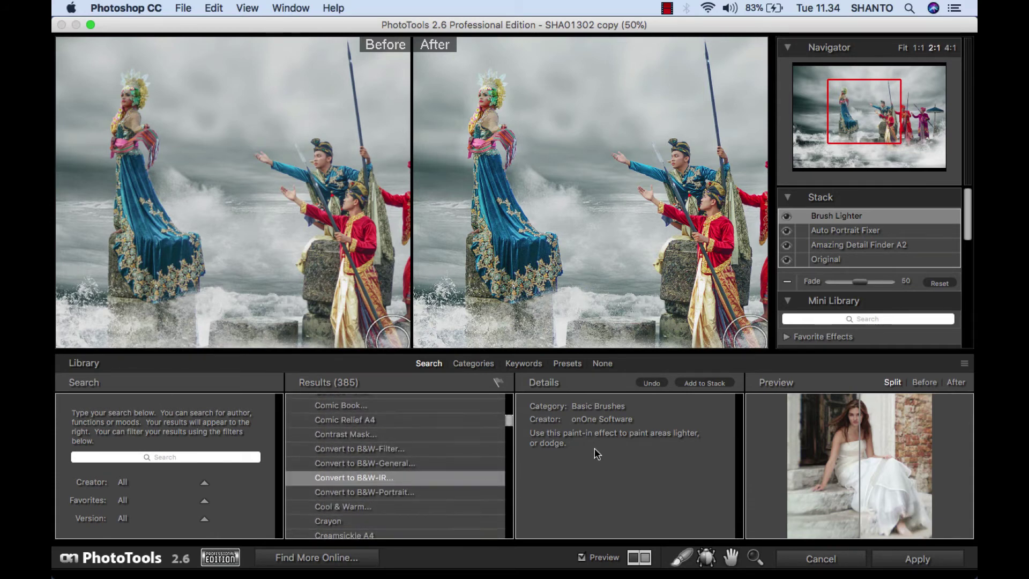
{"action": "left_click", "coordinate": [700, 385]}
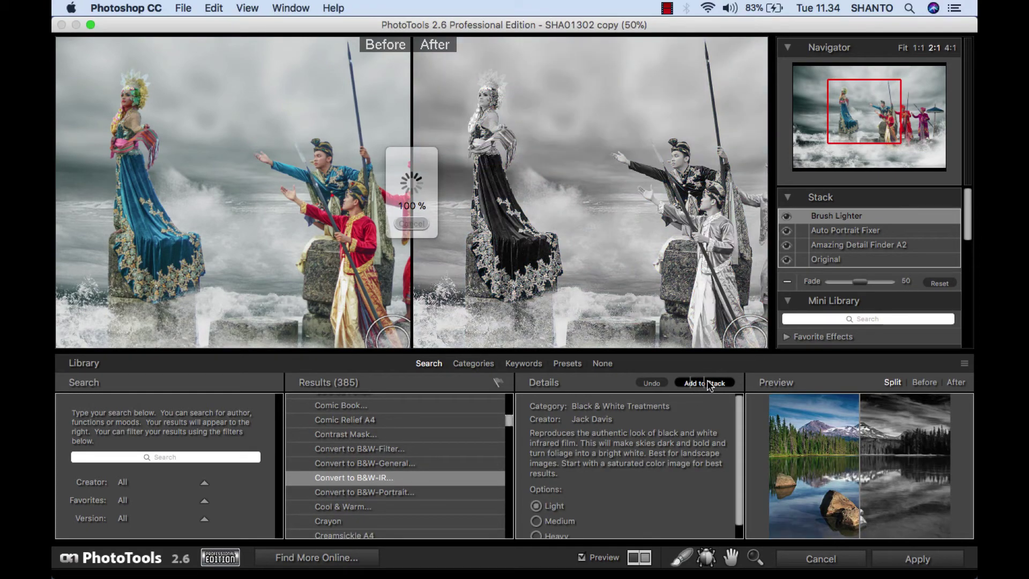
{"action": "left_click", "coordinate": [833, 298]}
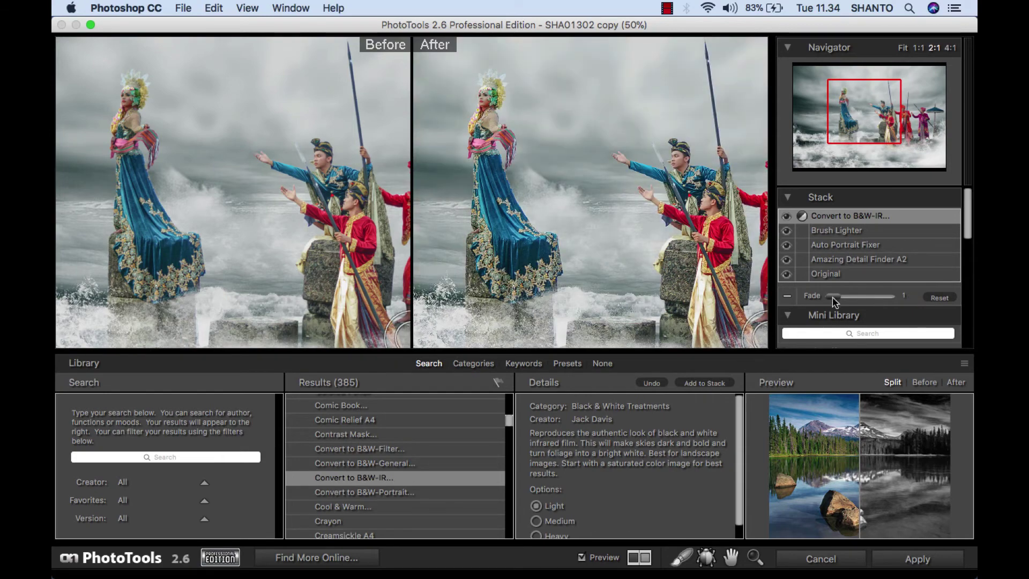
{"action": "left_click_drag", "start_coordinate": [833, 297], "coordinate": [840, 298]}
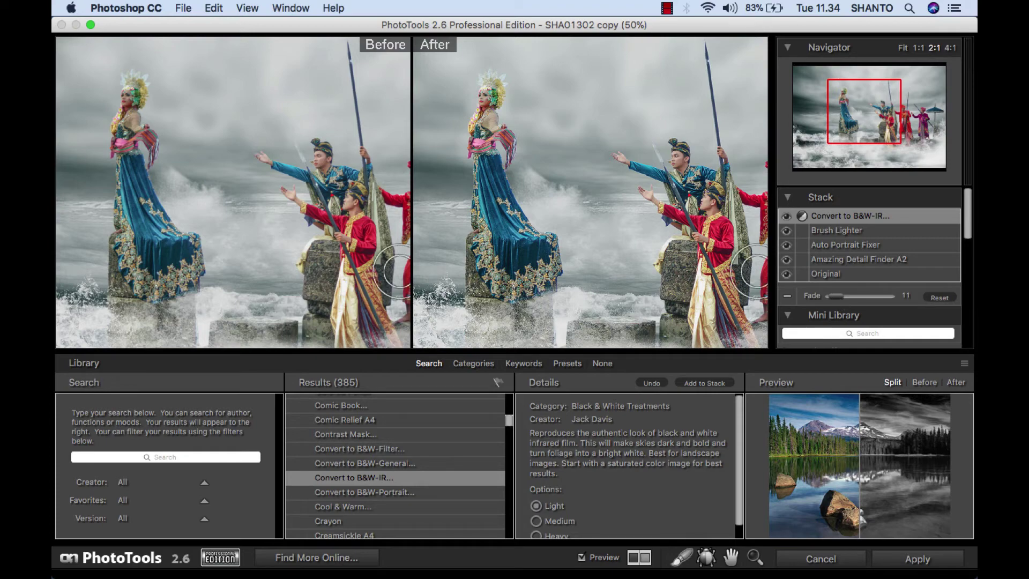
Step: Zoom the preview in on the woman's face to check the effect, then back out to the whole scene
{"action": "left_click", "coordinate": [755, 557]}
{"action": "left_click", "coordinate": [489, 122]}
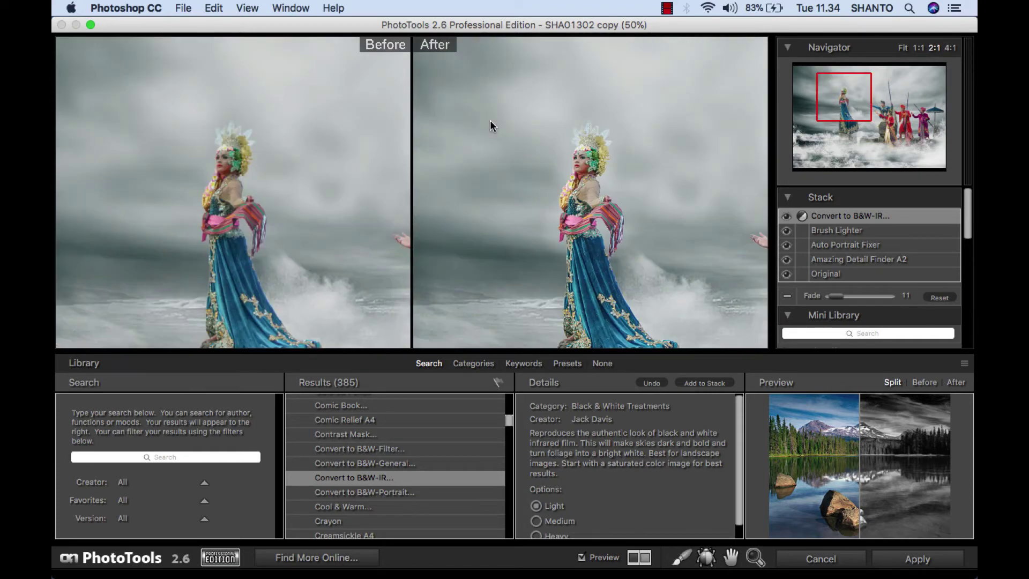
{"action": "left_click", "coordinate": [600, 175]}
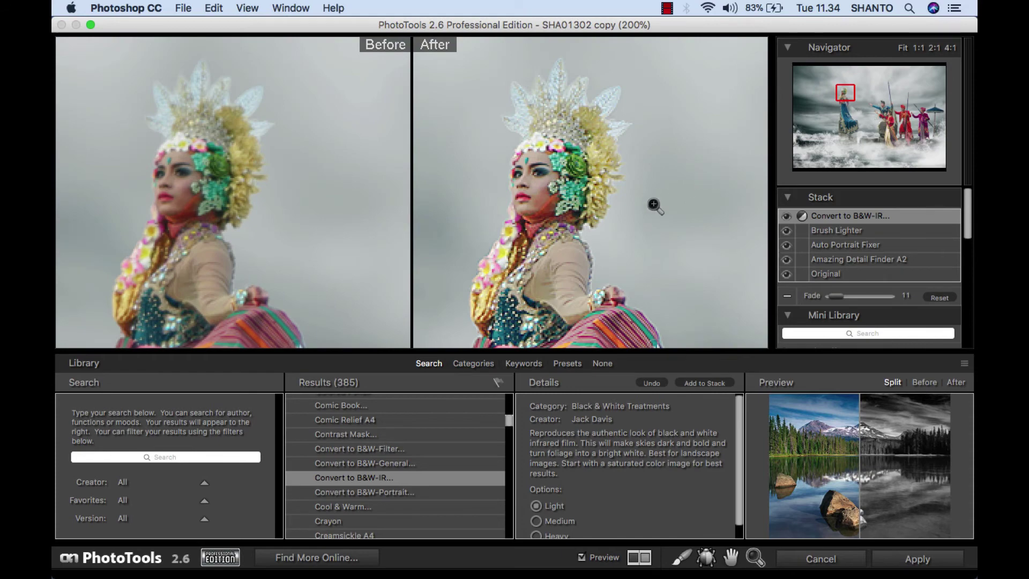
{"action": "left_click", "coordinate": [654, 205], "text": "alt"}
{"action": "left_click", "coordinate": [654, 206], "text": "alt"}
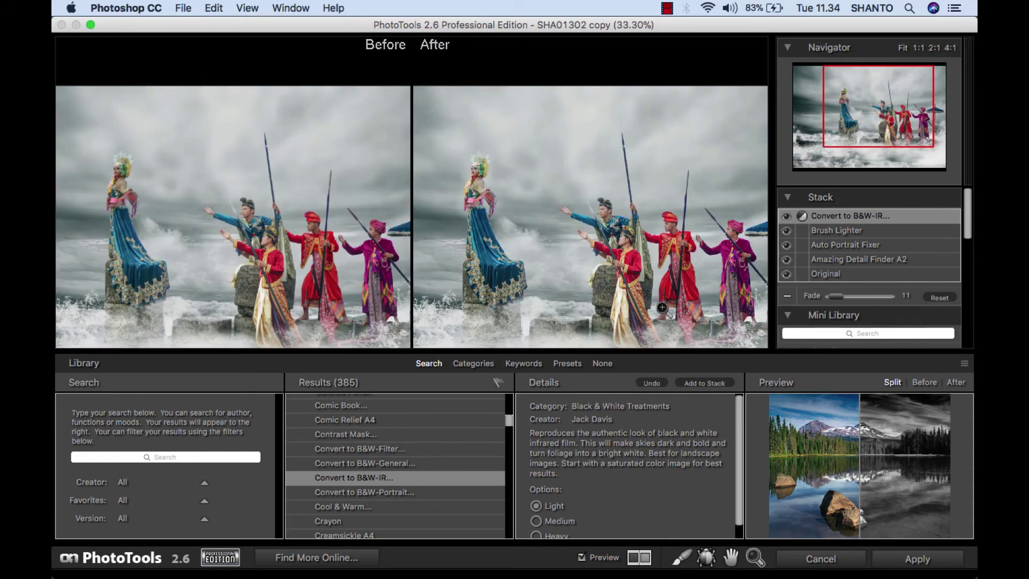
{"action": "left_click_drag", "start_coordinate": [871, 125], "coordinate": [856, 149]}
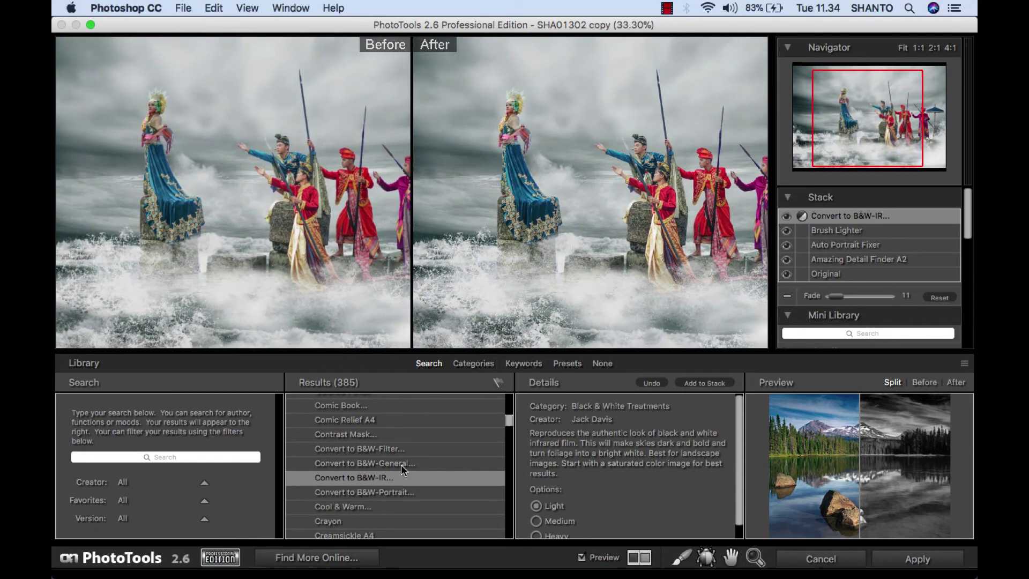
Step: Stack a Diffuse Glow faded to 34, then apply all PhotoTools effects back to Photoshop
{"action": "scroll", "coordinate": [403, 469], "scroll_direction": "down", "scroll_amount": 2}
{"action": "scroll", "coordinate": [403, 470], "scroll_direction": "down", "scroll_amount": 2}
{"action": "scroll", "coordinate": [404, 470], "scroll_direction": "down", "scroll_amount": 1}
{"action": "scroll", "coordinate": [403, 469], "scroll_direction": "down", "scroll_amount": 1}
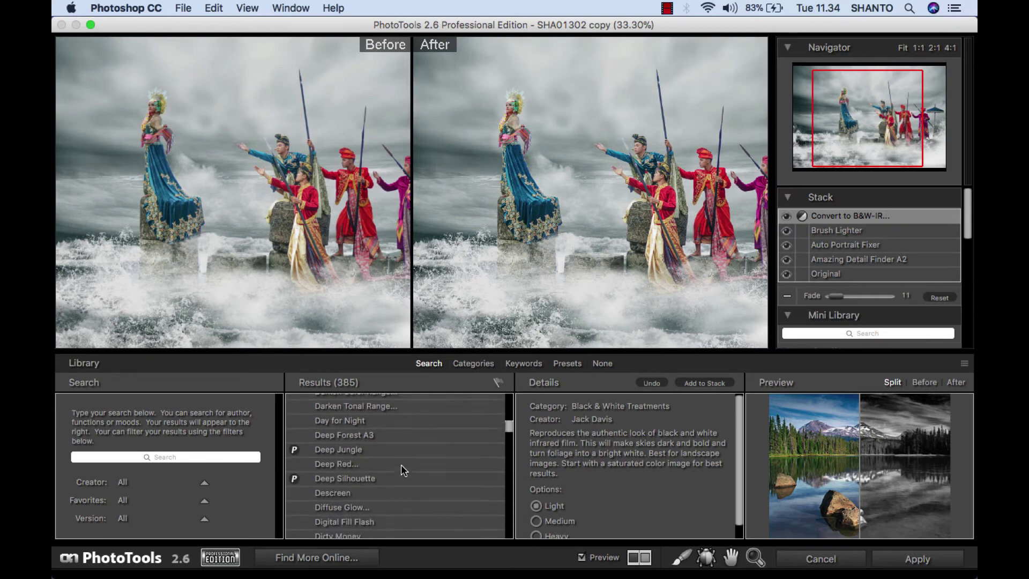
{"action": "scroll", "coordinate": [401, 464], "scroll_direction": "down", "scroll_amount": 1}
{"action": "scroll", "coordinate": [401, 464], "scroll_direction": "down", "scroll_amount": 1}
{"action": "left_click", "coordinate": [386, 478]}
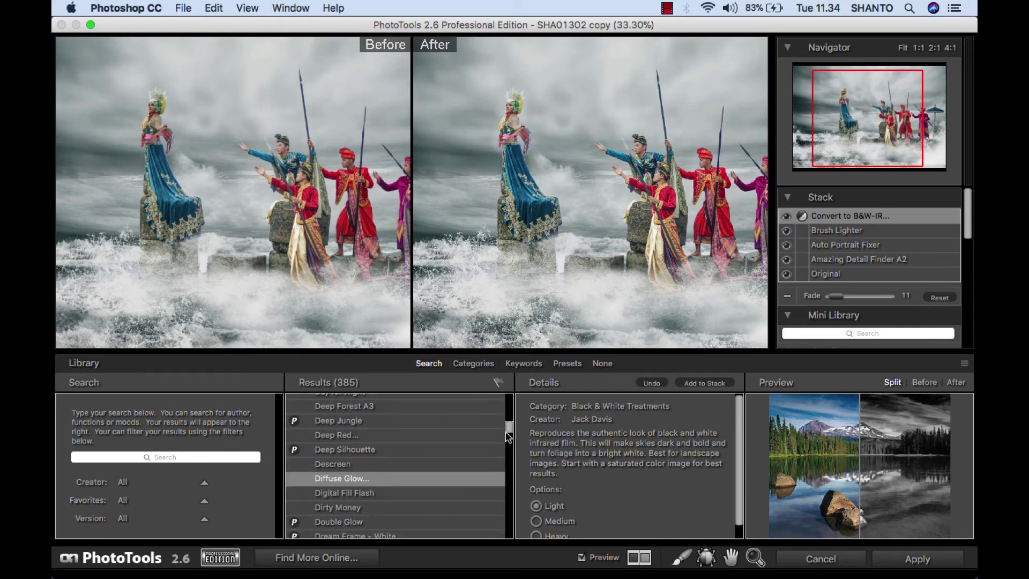
{"action": "left_click", "coordinate": [697, 384]}
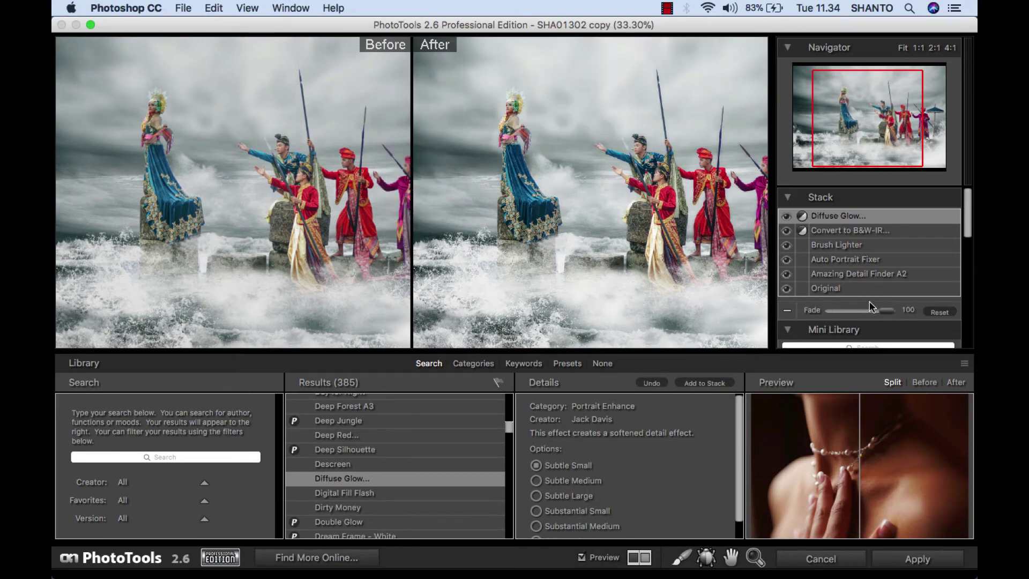
{"action": "left_click_drag", "start_coordinate": [861, 311], "coordinate": [847, 313]}
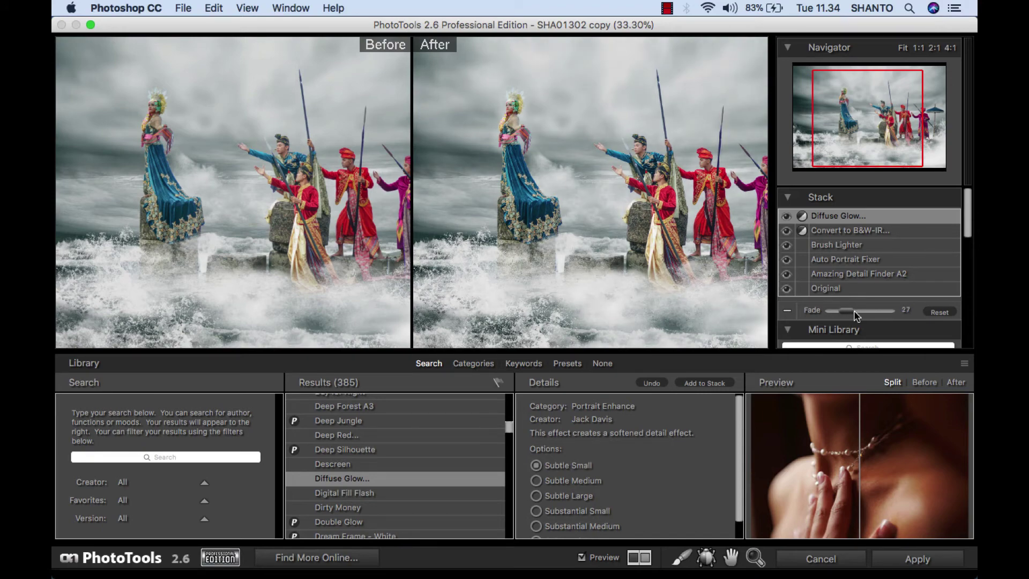
{"action": "left_click_drag", "start_coordinate": [856, 315], "coordinate": [859, 314]}
{"action": "left_click", "coordinate": [901, 558]}
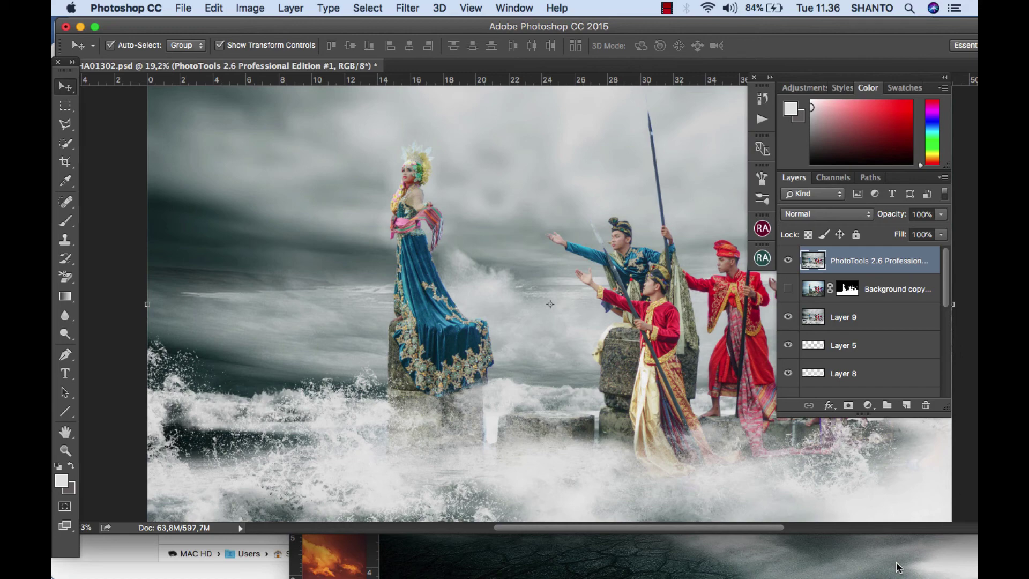
Step: Duplicate the PhotoTools layer and set the copy's blend mode to Linear Light
{"action": "scroll", "coordinate": [554, 345], "scroll_direction": "down", "scroll_amount": 2}
{"action": "scroll", "coordinate": [554, 346], "scroll_direction": "down", "scroll_amount": 2}
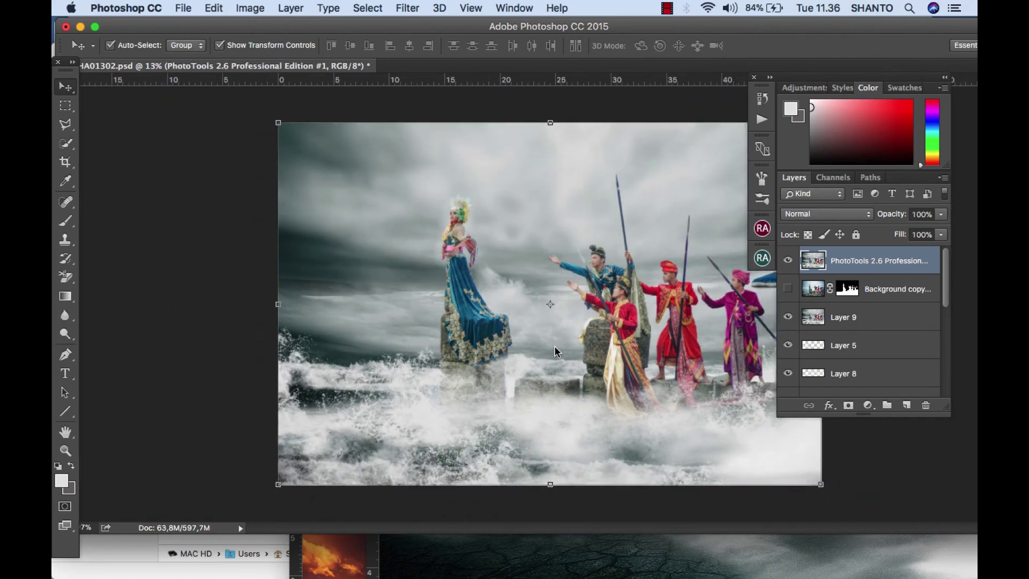
{"action": "scroll", "coordinate": [554, 346], "scroll_direction": "down", "scroll_amount": 2}
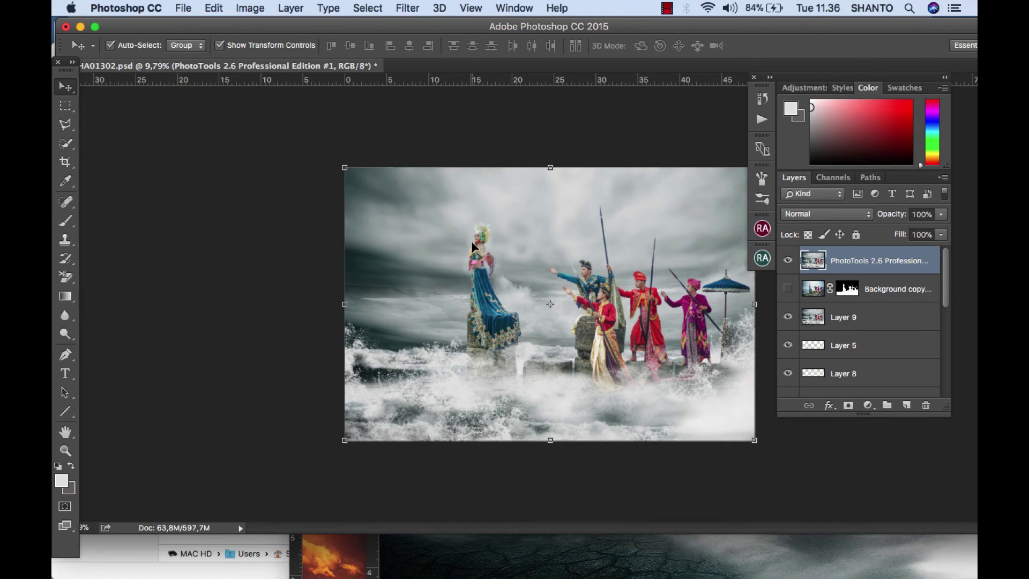
{"action": "scroll", "coordinate": [472, 244], "scroll_direction": "up", "scroll_amount": 2}
{"action": "scroll", "coordinate": [472, 244], "scroll_direction": "up", "scroll_amount": 3}
{"action": "scroll", "coordinate": [471, 244], "scroll_direction": "up", "scroll_amount": 2}
{"action": "scroll", "coordinate": [472, 244], "scroll_direction": "up", "scroll_amount": 2}
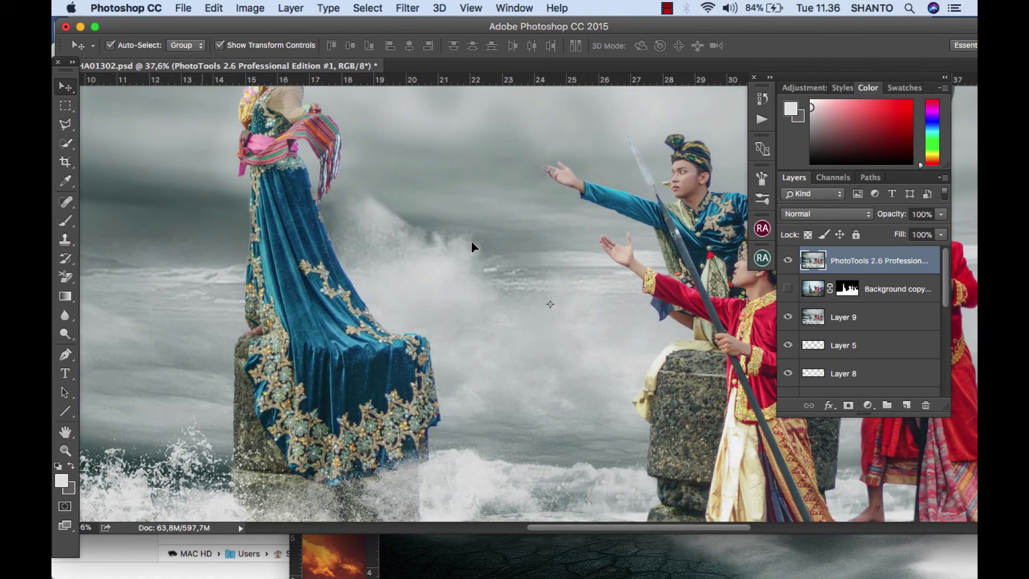
{"action": "scroll", "coordinate": [471, 246], "scroll_direction": "up", "scroll_amount": 2}
{"action": "scroll", "coordinate": [472, 247], "scroll_direction": "up", "scroll_amount": 2}
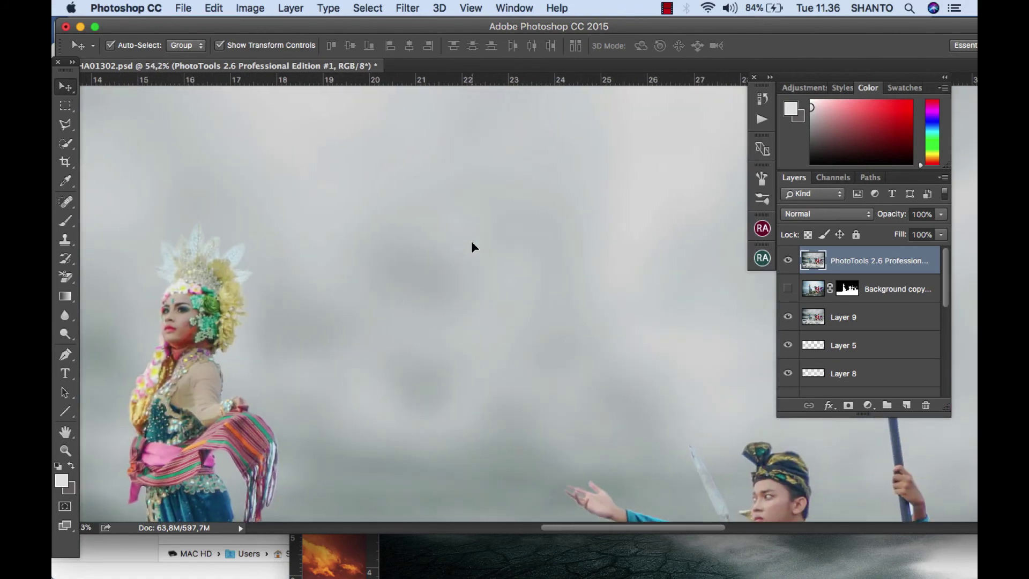
{"action": "scroll", "coordinate": [471, 246], "scroll_direction": "down", "scroll_amount": 1}
{"action": "key", "text": "super+j"}
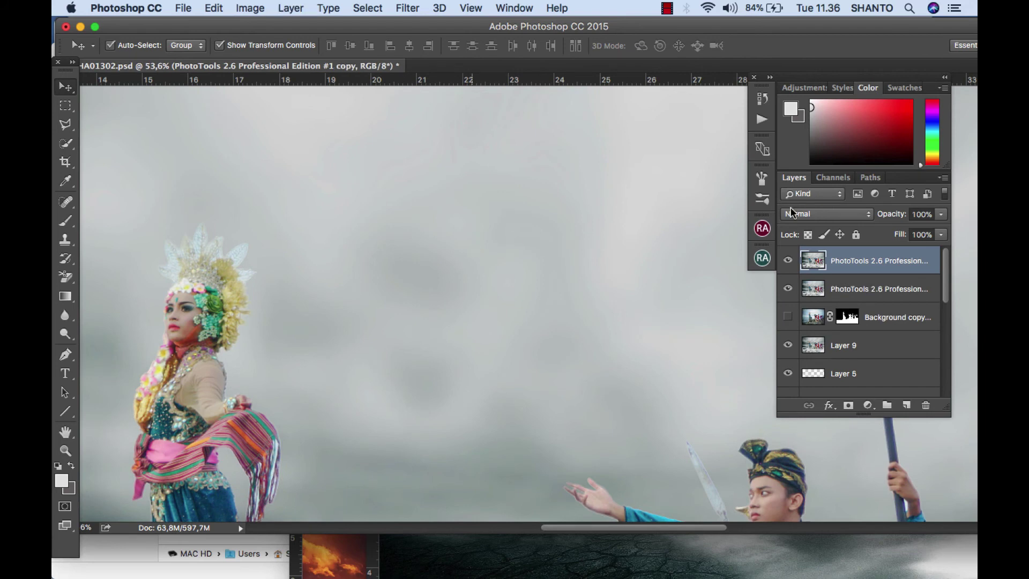
{"action": "left_click", "coordinate": [830, 213]}
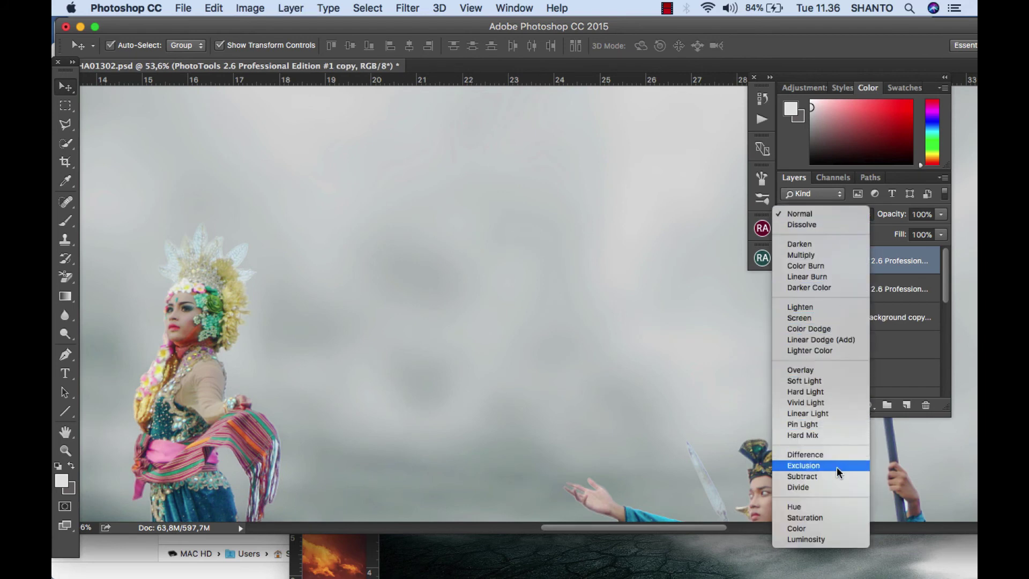
{"action": "left_click", "coordinate": [844, 412]}
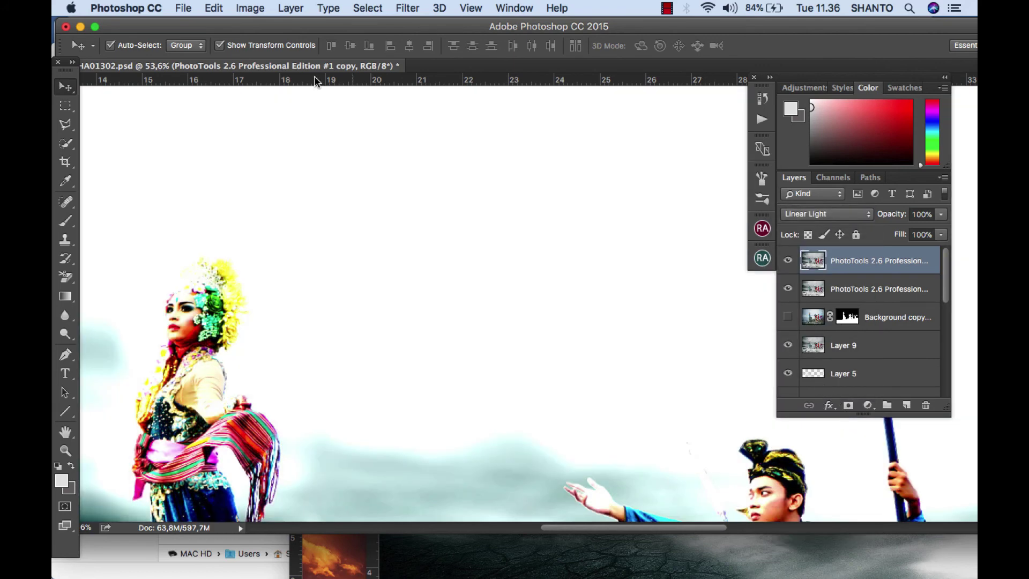
Step: Apply a High Pass filter of about 1.5 px to the copy and merge it down
{"action": "left_click", "coordinate": [405, 8]}
{"action": "mouse_move", "coordinate": [418, 304]}
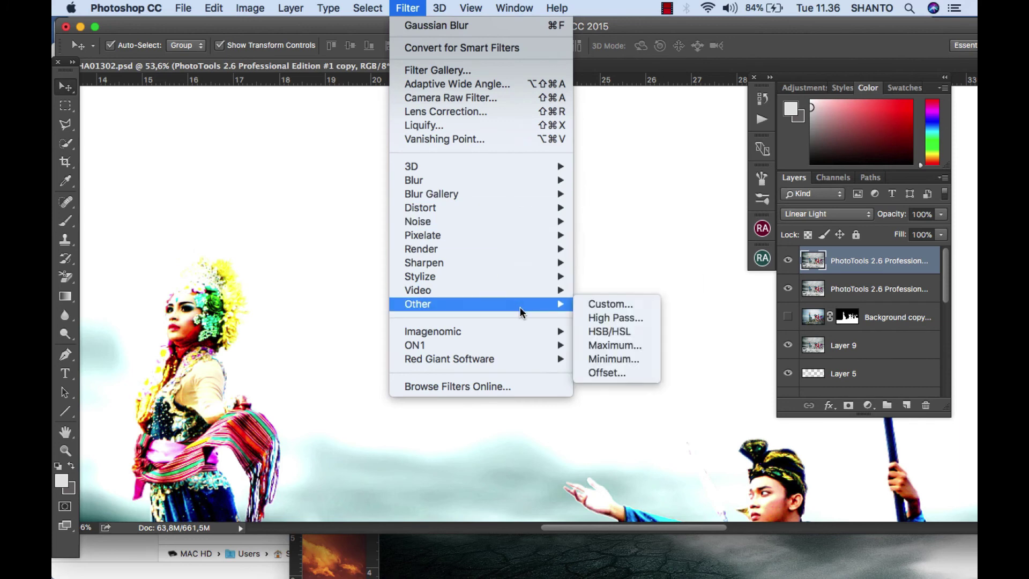
{"action": "left_click", "coordinate": [593, 314]}
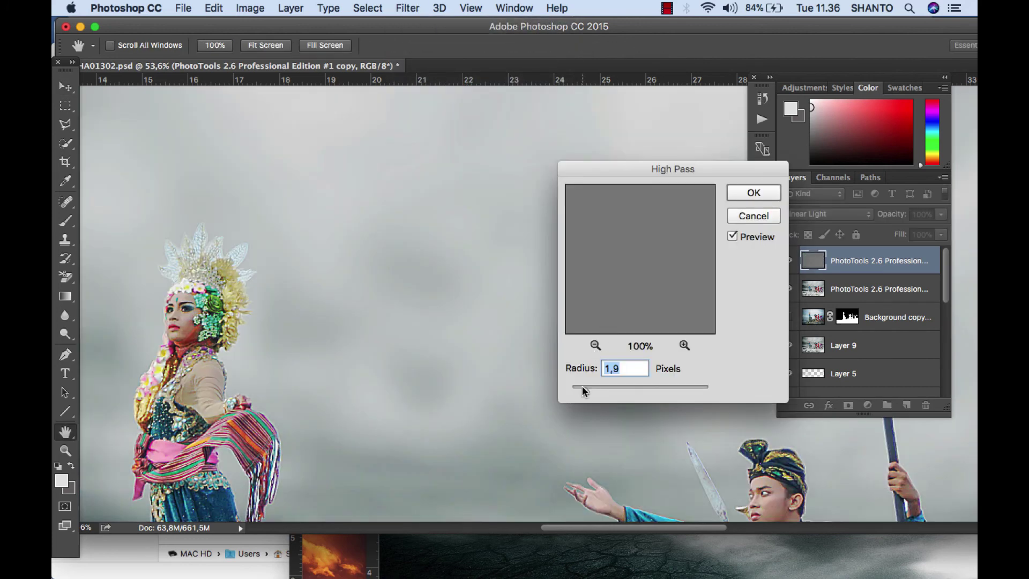
{"action": "left_click_drag", "start_coordinate": [580, 386], "coordinate": [582, 387]}
{"action": "left_click", "coordinate": [766, 196]}
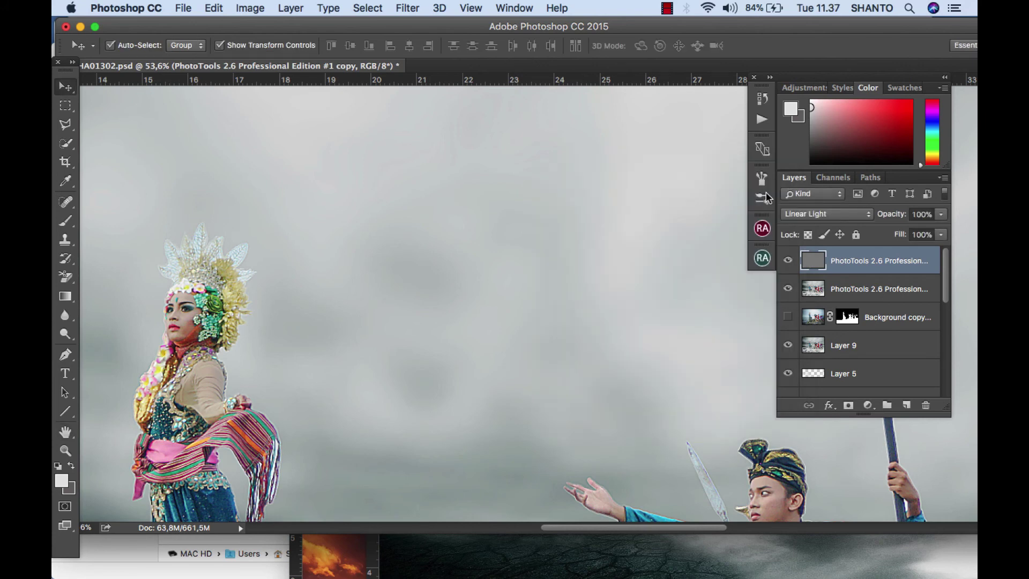
{"action": "key", "text": "super+e"}
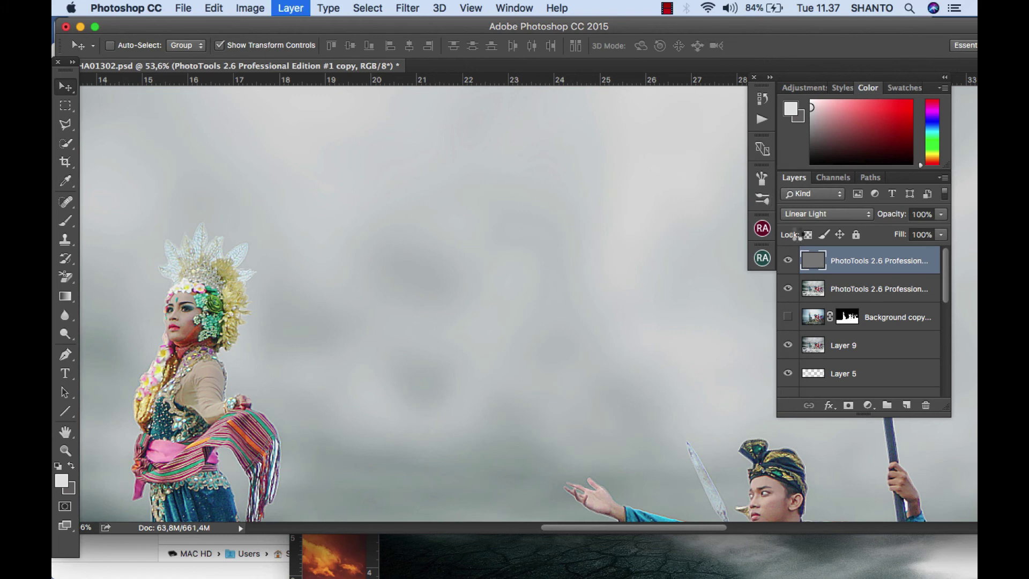
Step: Run Imagenomic Portraiture with the Smoothing: Medium preset, sampling the dancers' skin tone
{"action": "left_click", "coordinate": [372, 9]}
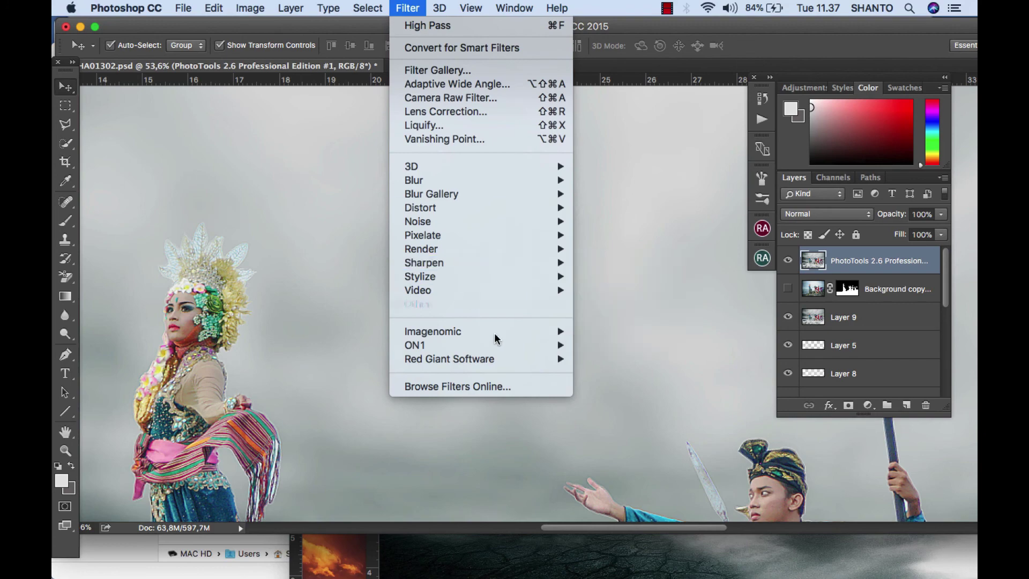
{"action": "mouse_move", "coordinate": [433, 331]}
{"action": "left_click", "coordinate": [596, 333]}
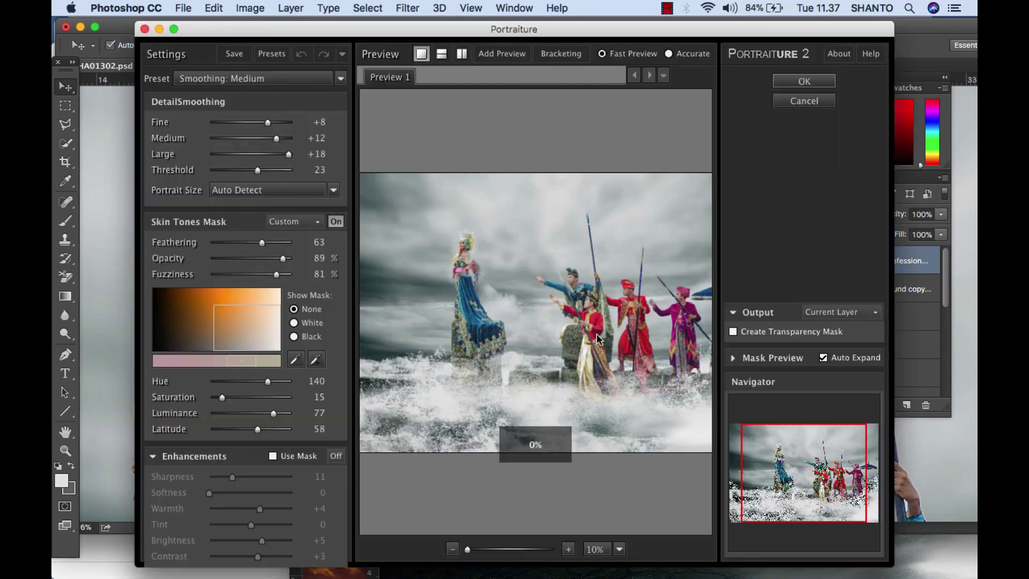
{"action": "left_click", "coordinate": [296, 359]}
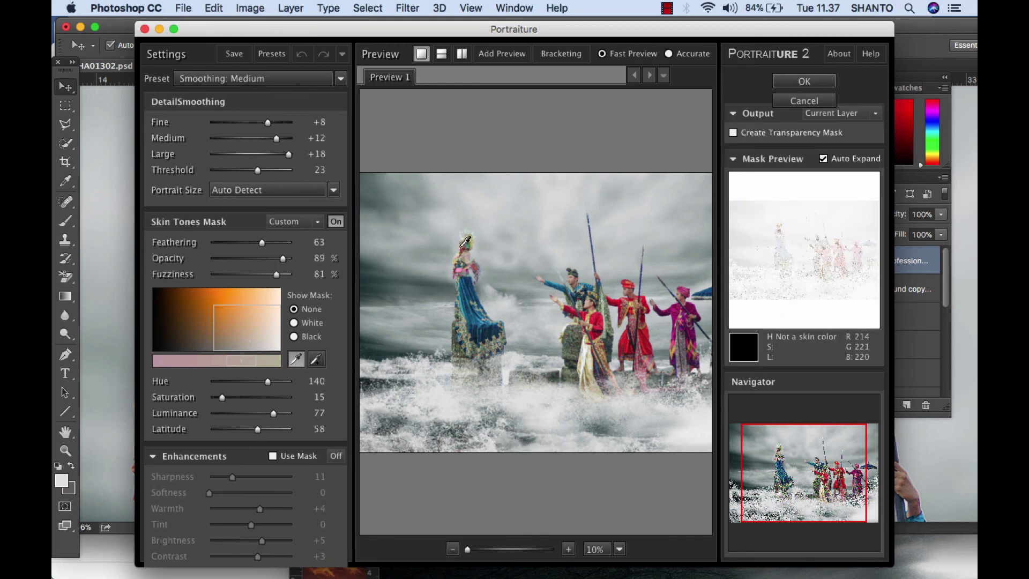
{"action": "left_click", "coordinate": [801, 80]}
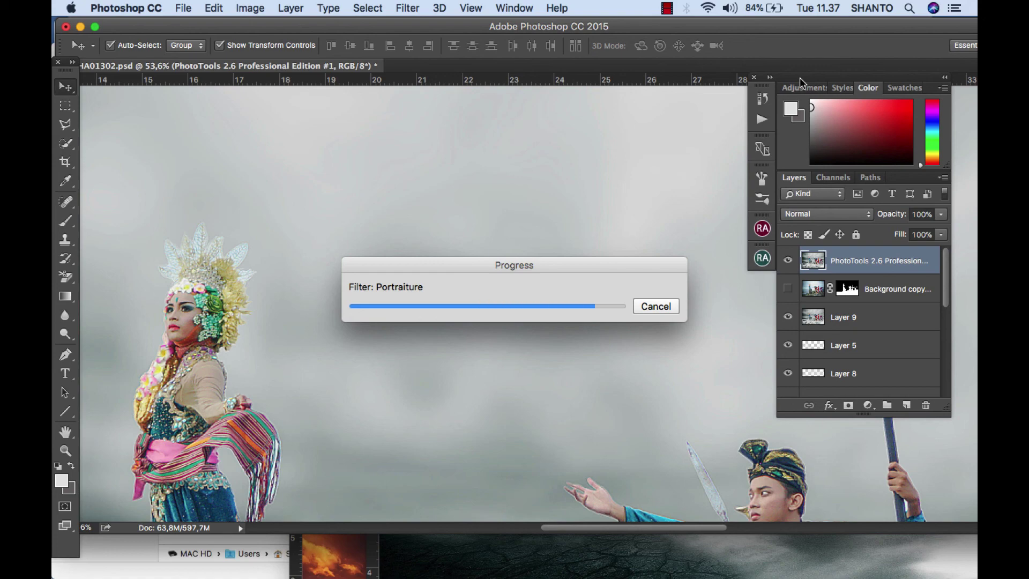
Step: Open the logo PNG from the recent files list
{"action": "scroll", "coordinate": [460, 238], "scroll_direction": "down", "scroll_amount": 2}
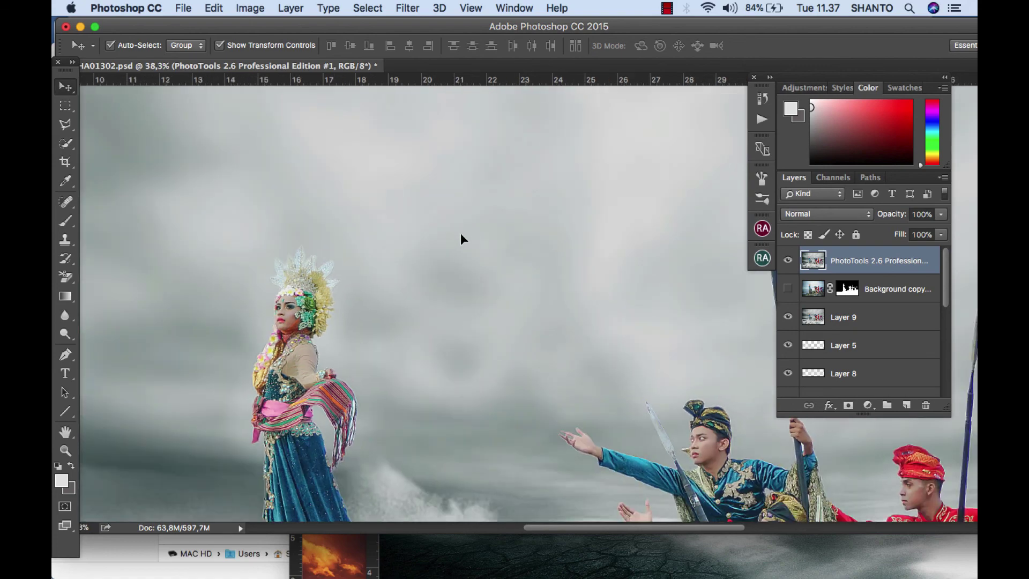
{"action": "scroll", "coordinate": [461, 238], "scroll_direction": "down", "scroll_amount": 2}
{"action": "scroll", "coordinate": [461, 239], "scroll_direction": "down", "scroll_amount": 2}
{"action": "scroll", "coordinate": [460, 238], "scroll_direction": "down", "scroll_amount": 2}
{"action": "scroll", "coordinate": [461, 233], "scroll_direction": "down", "scroll_amount": 2}
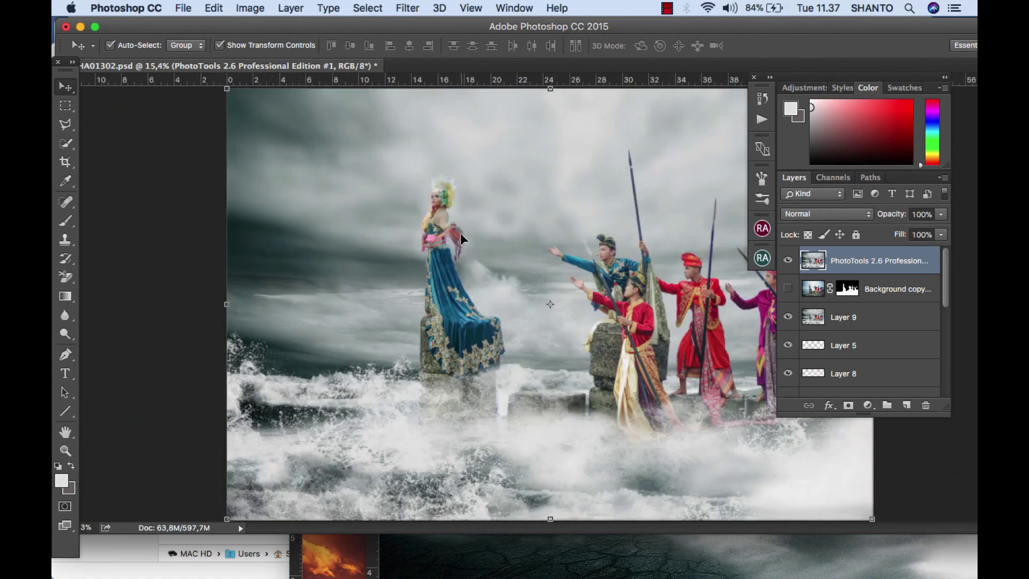
{"action": "scroll", "coordinate": [461, 234], "scroll_direction": "down", "scroll_amount": 2}
{"action": "scroll", "coordinate": [460, 234], "scroll_direction": "down", "scroll_amount": 2}
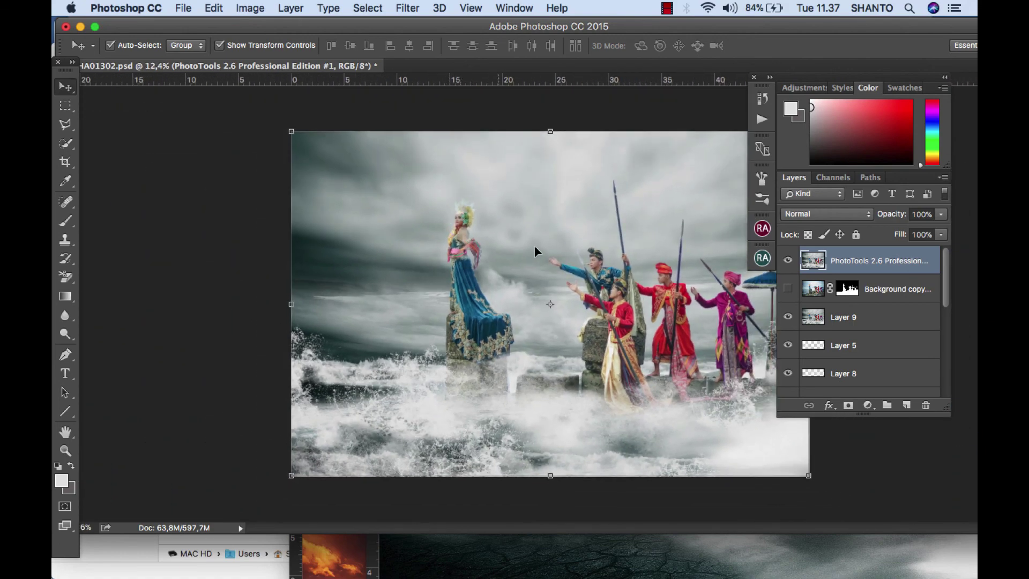
{"action": "scroll", "coordinate": [545, 256], "scroll_direction": "down", "scroll_amount": 1}
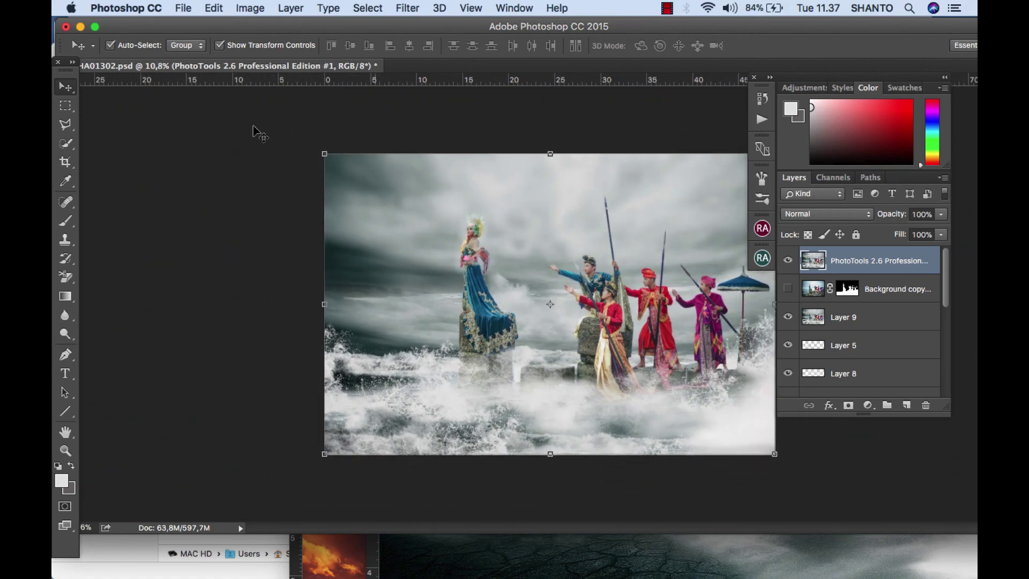
{"action": "left_click", "coordinate": [185, 8]}
{"action": "mouse_move", "coordinate": [213, 80]}
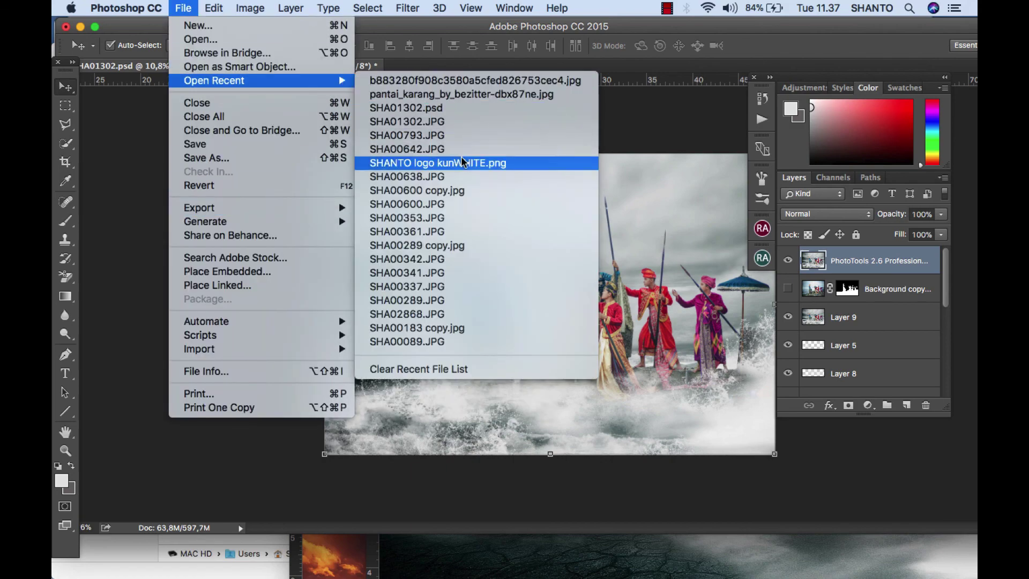
{"action": "left_click", "coordinate": [463, 162]}
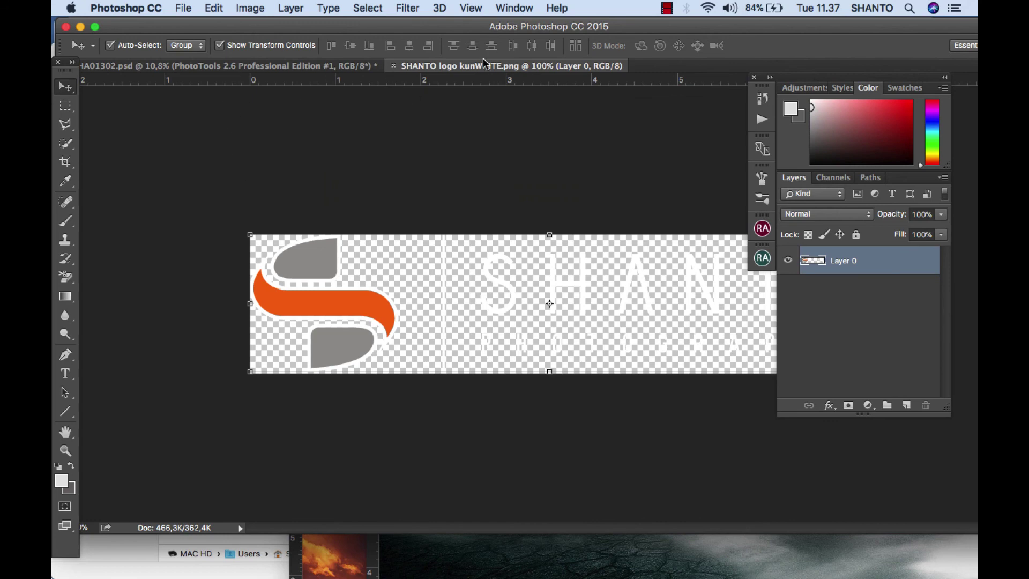
Step: Drag the logo into the composite, accept the profile conversion, and place it upper left
{"action": "left_click_drag", "start_coordinate": [479, 66], "coordinate": [570, 214]}
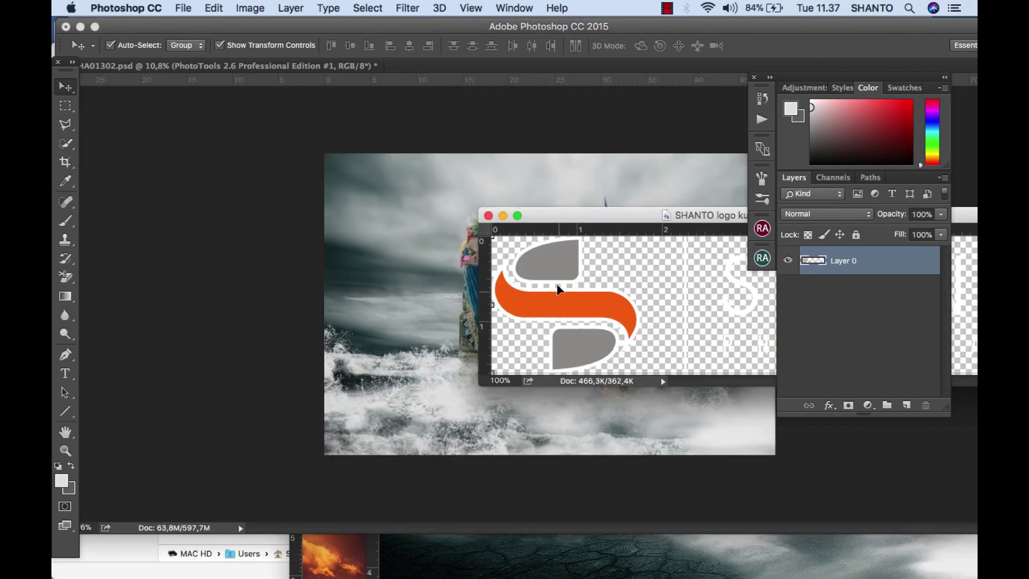
{"action": "left_click_drag", "start_coordinate": [554, 268], "coordinate": [388, 213]}
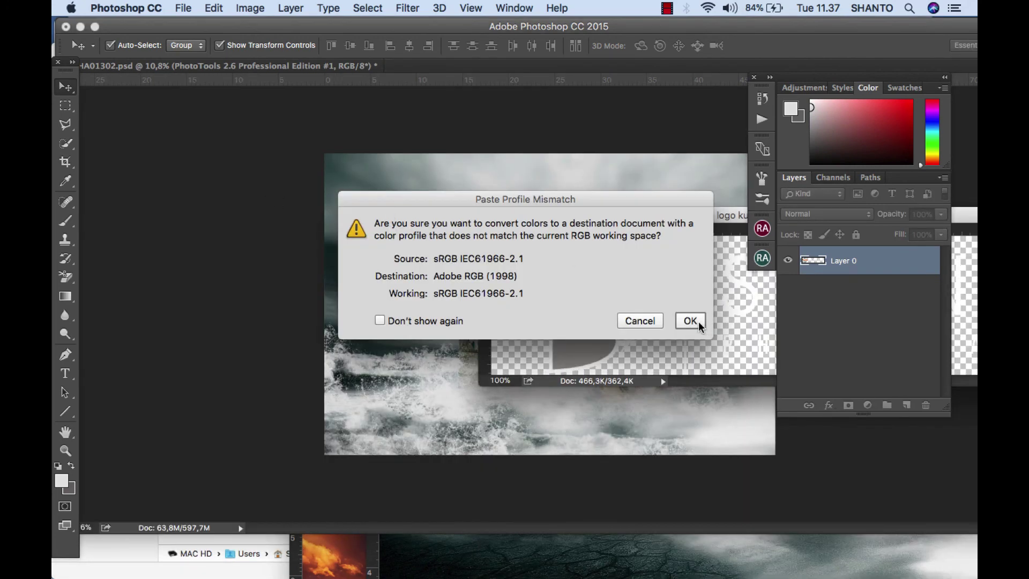
{"action": "left_click", "coordinate": [689, 321]}
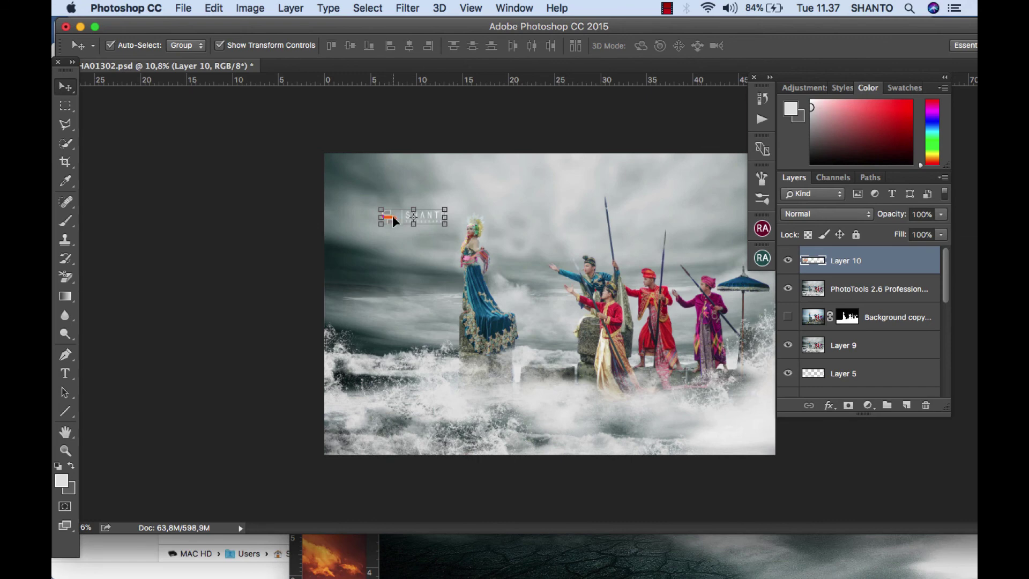
{"action": "key", "text": "Return"}
{"action": "mouse_move", "coordinate": [392, 215]}
{"action": "left_mouse_down"}
{"action": "mouse_move", "coordinate": [376, 201]}
{"action": "mouse_move", "coordinate": [377, 214]}
{"action": "left_mouse_up"}
Step: Save the composite as SHA01302.jpg on the Desktop with JPEG quality 8 (High)
{"action": "left_click", "coordinate": [183, 8]}
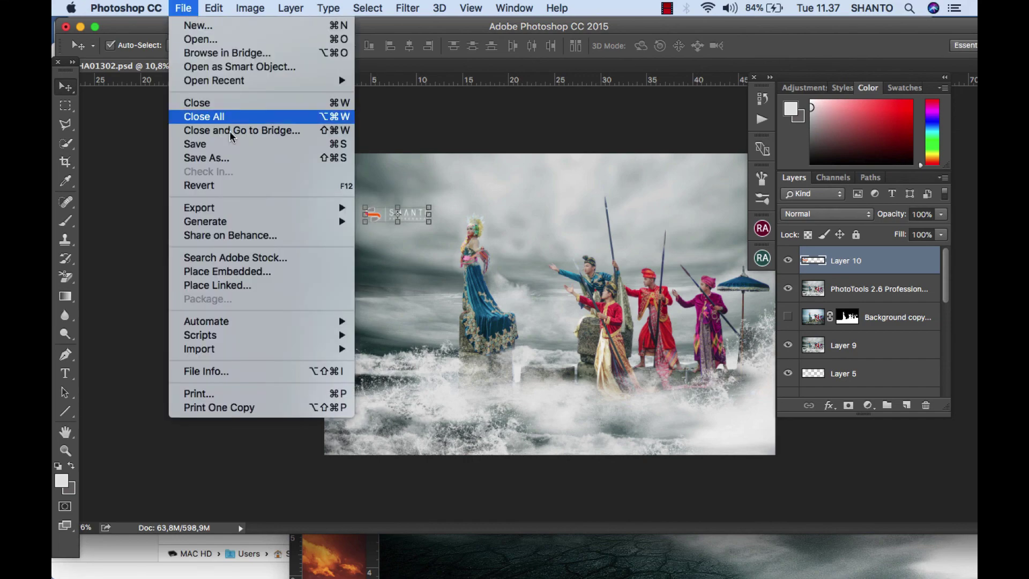
{"action": "left_click", "coordinate": [236, 156]}
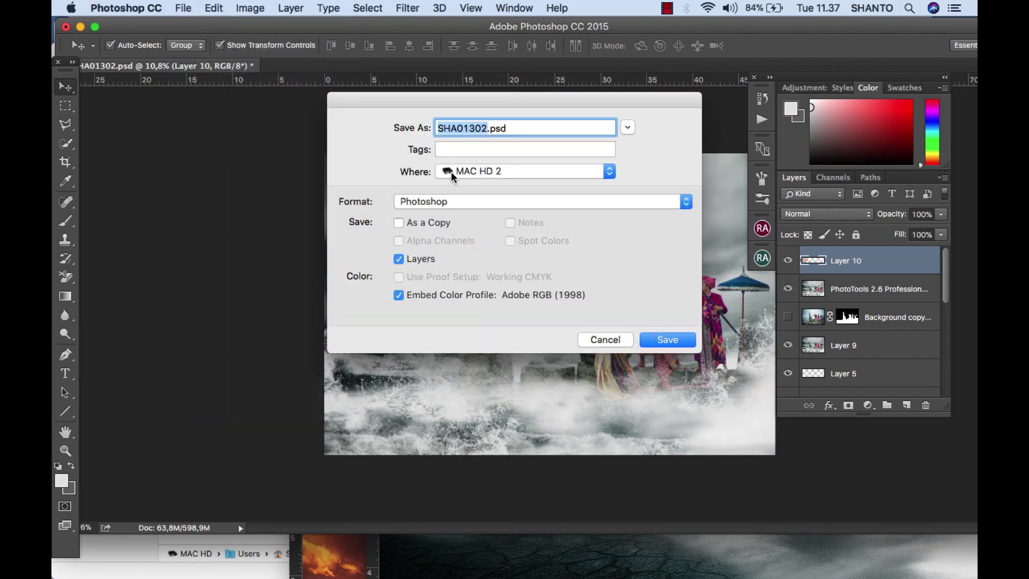
{"action": "left_click", "coordinate": [455, 200]}
{"action": "left_click", "coordinate": [476, 318]}
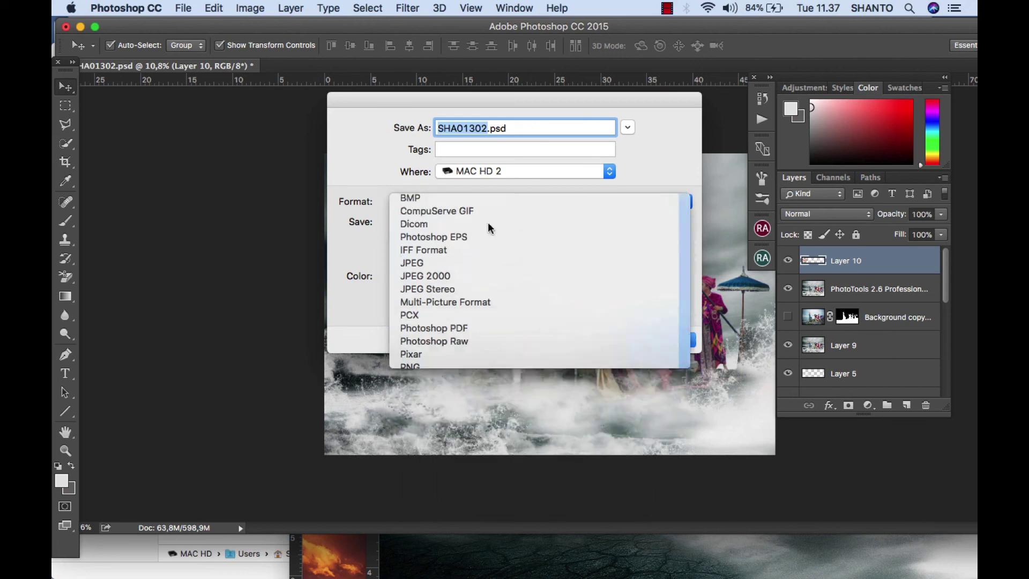
{"action": "left_click", "coordinate": [505, 172]}
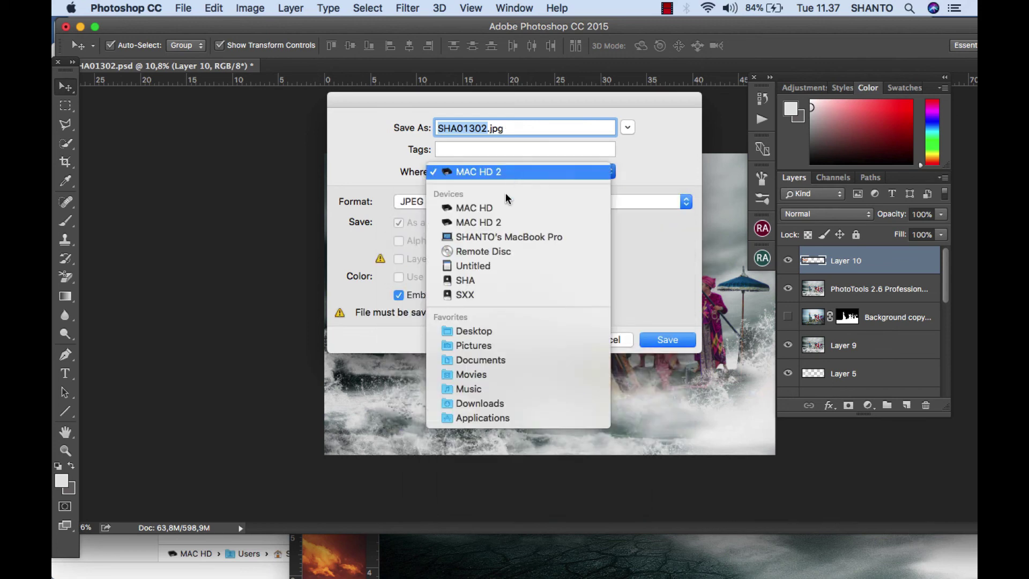
{"action": "left_click", "coordinate": [520, 331]}
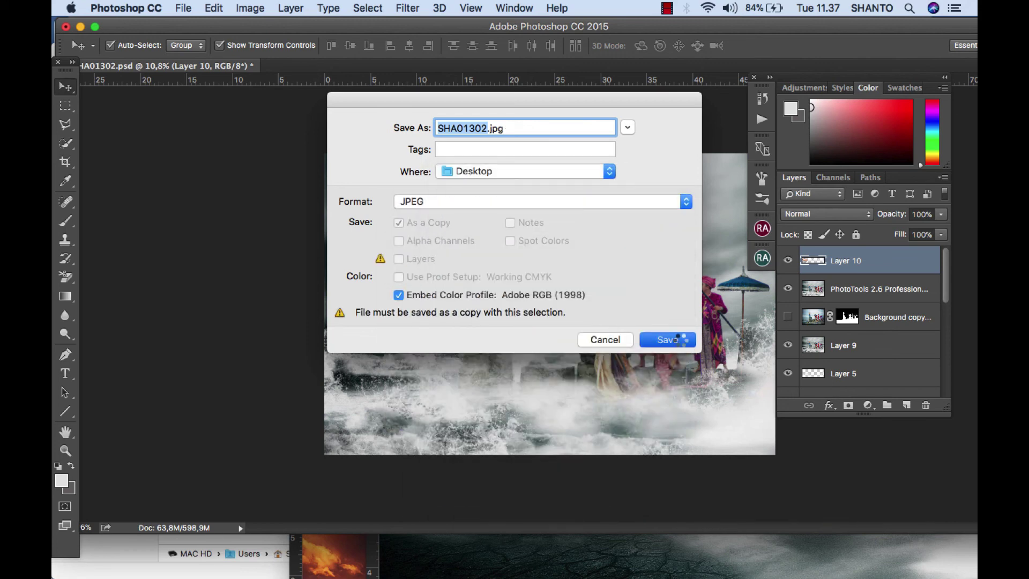
{"action": "left_click", "coordinate": [679, 340]}
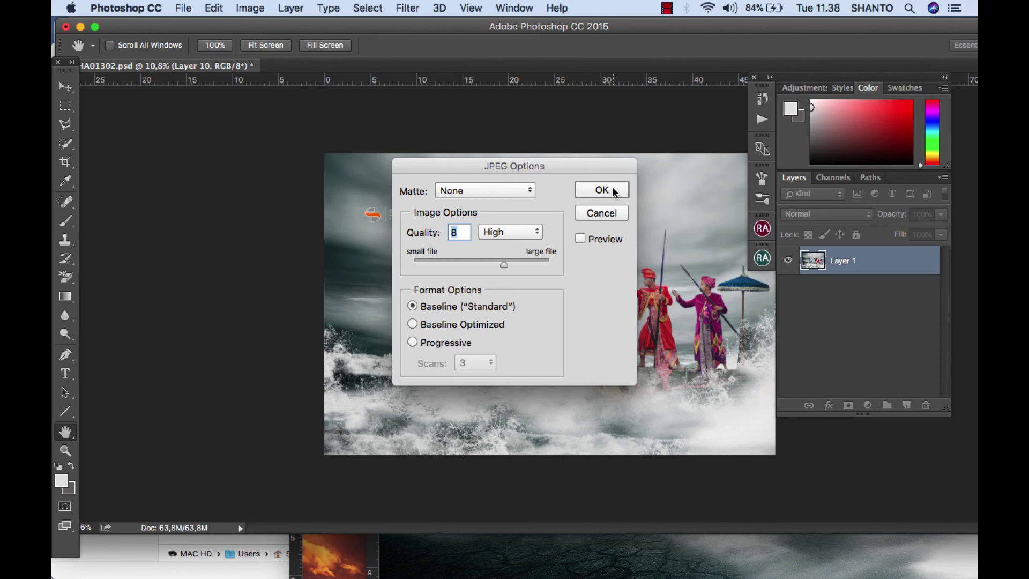
{"action": "left_click", "coordinate": [611, 187]}
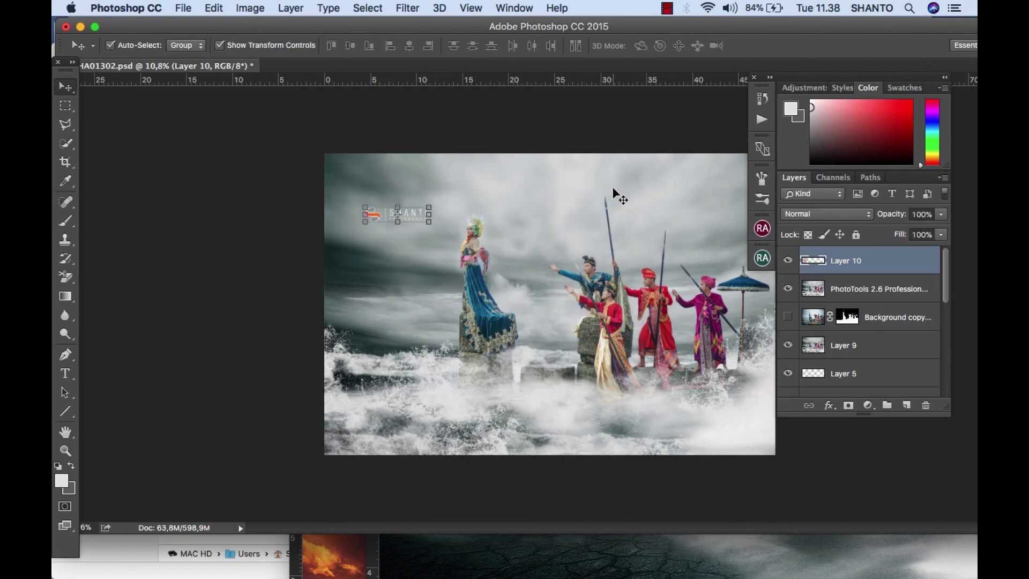
{"action": "left_click", "coordinate": [665, 8]}
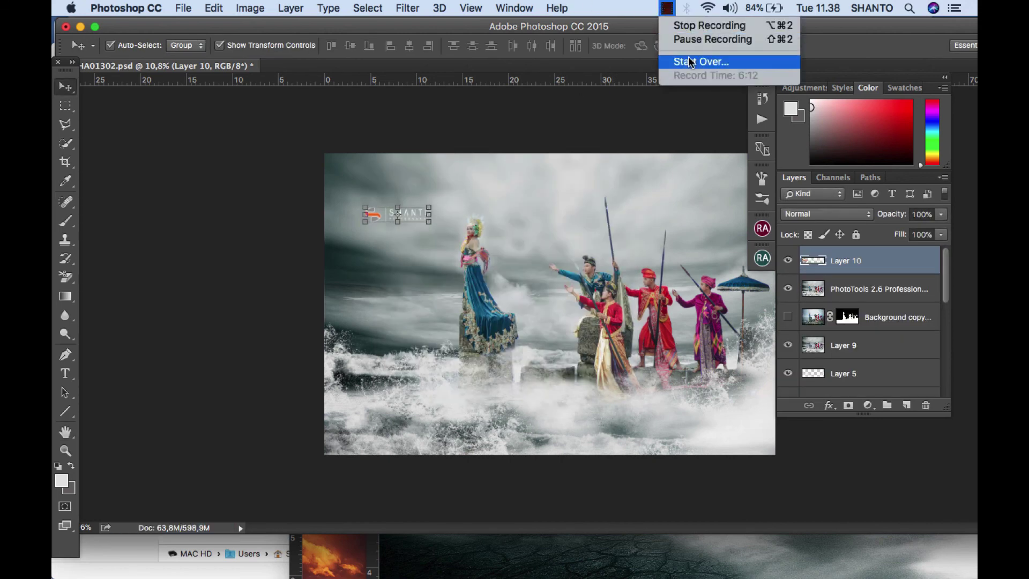